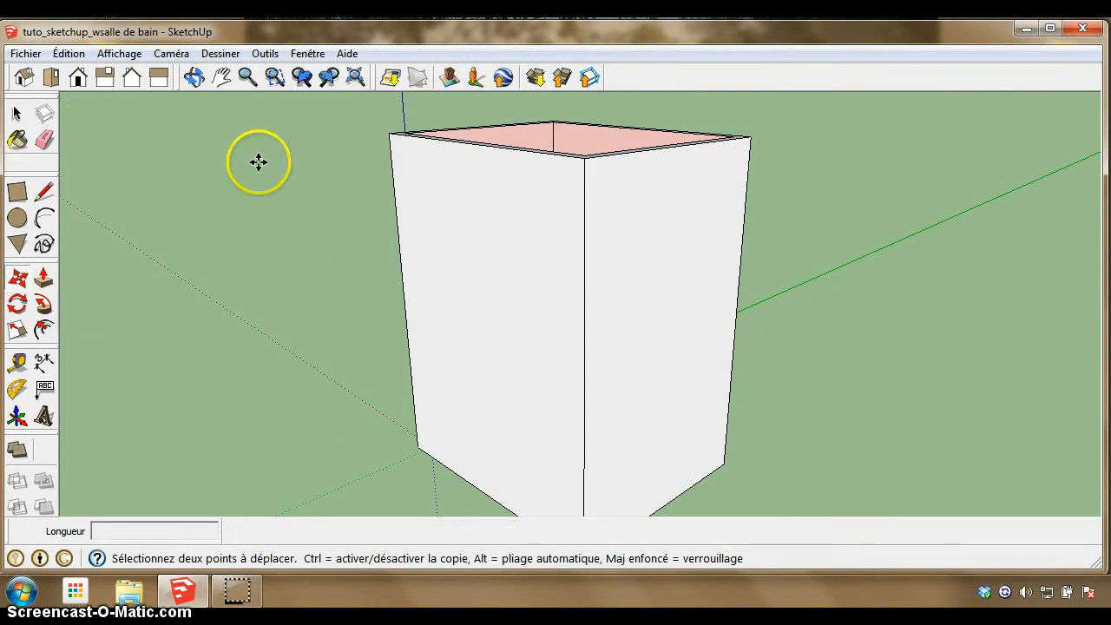
# Hide the room walls' top rim, inner left wall face and outer front wall face, together with their selected edges.
pyautogui.click(194, 80)
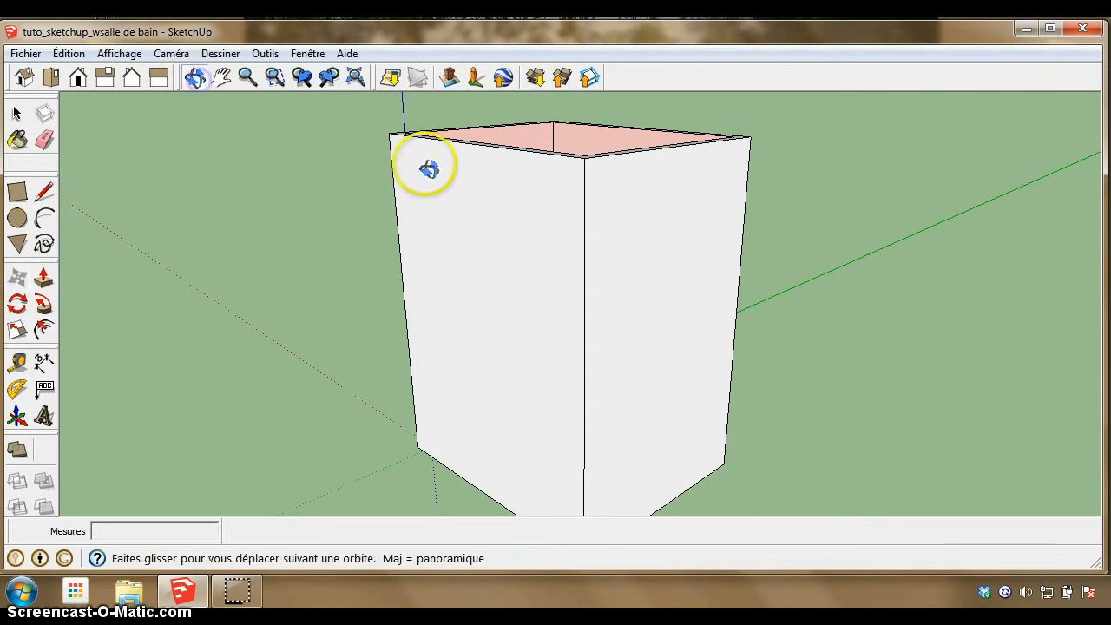
pyautogui.moveTo(426, 169); pyautogui.dragTo(277, 460)
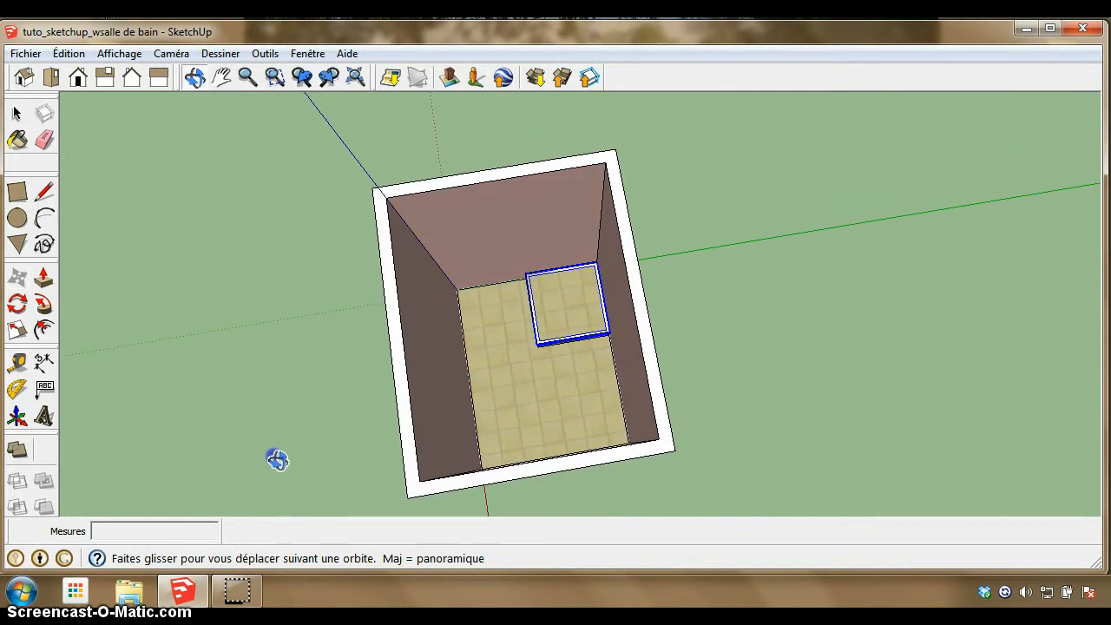
pyautogui.moveTo(277, 460); pyautogui.dragTo(321, 436)
pyautogui.click(516, 368)
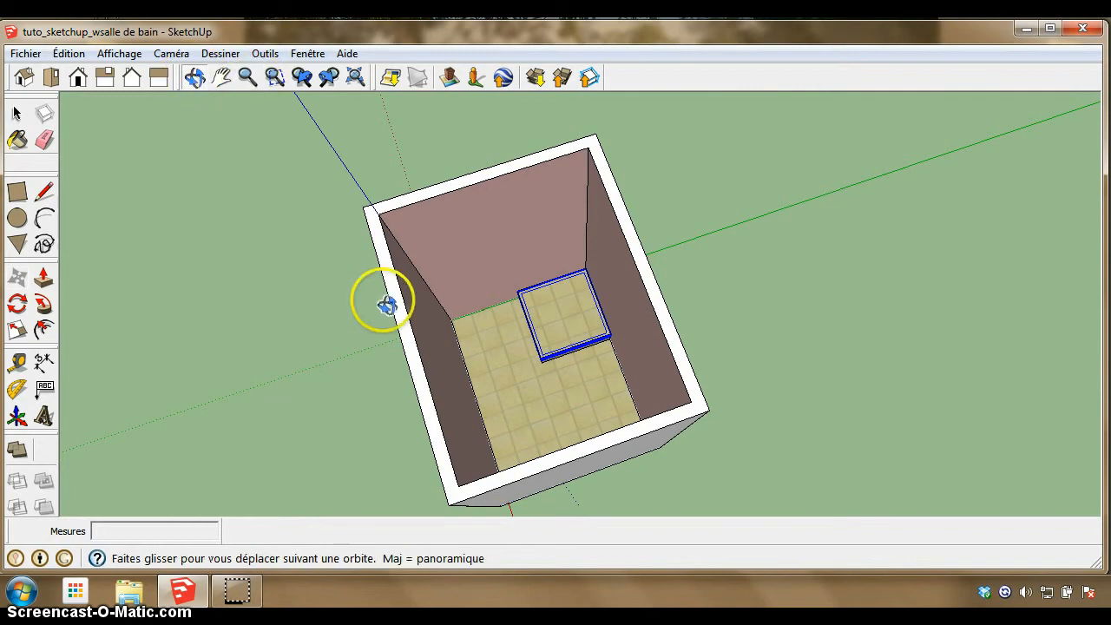
pyautogui.moveTo(471, 325); pyautogui.dragTo(434, 305)
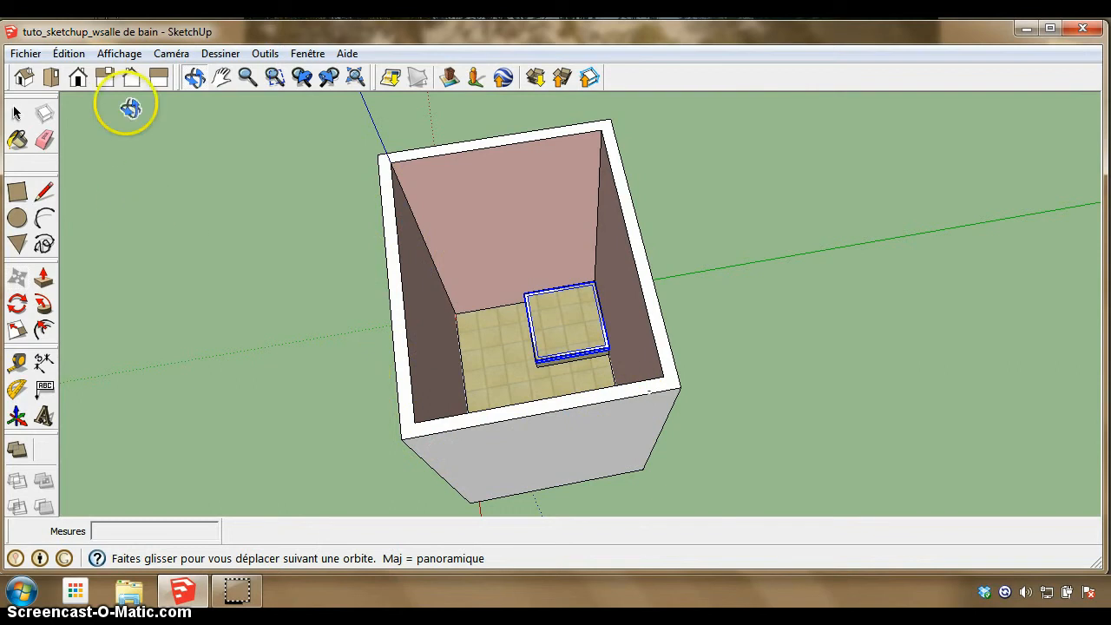
pyautogui.click(68, 53)
pyautogui.click(396, 292)
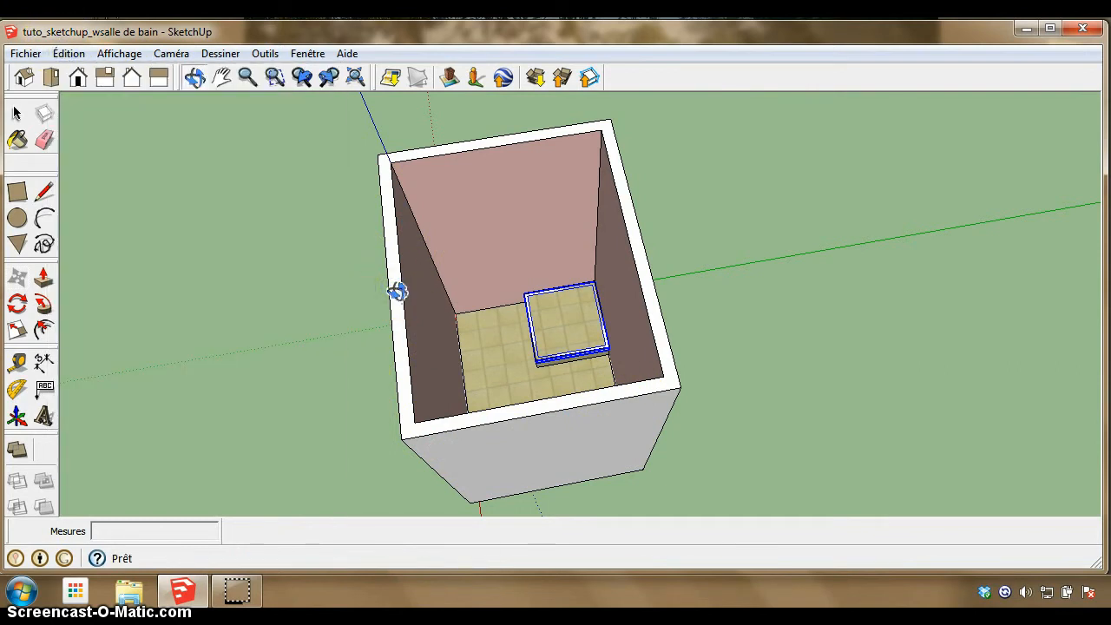
pyautogui.press('space')
pyautogui.click(396, 299)
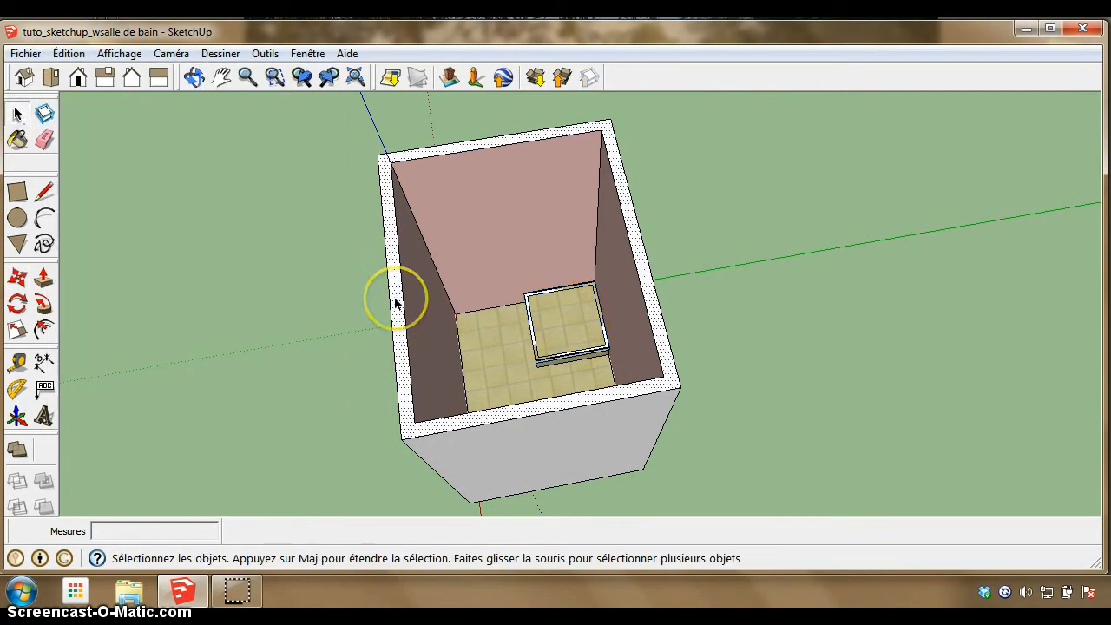
pyautogui.click(429, 330)
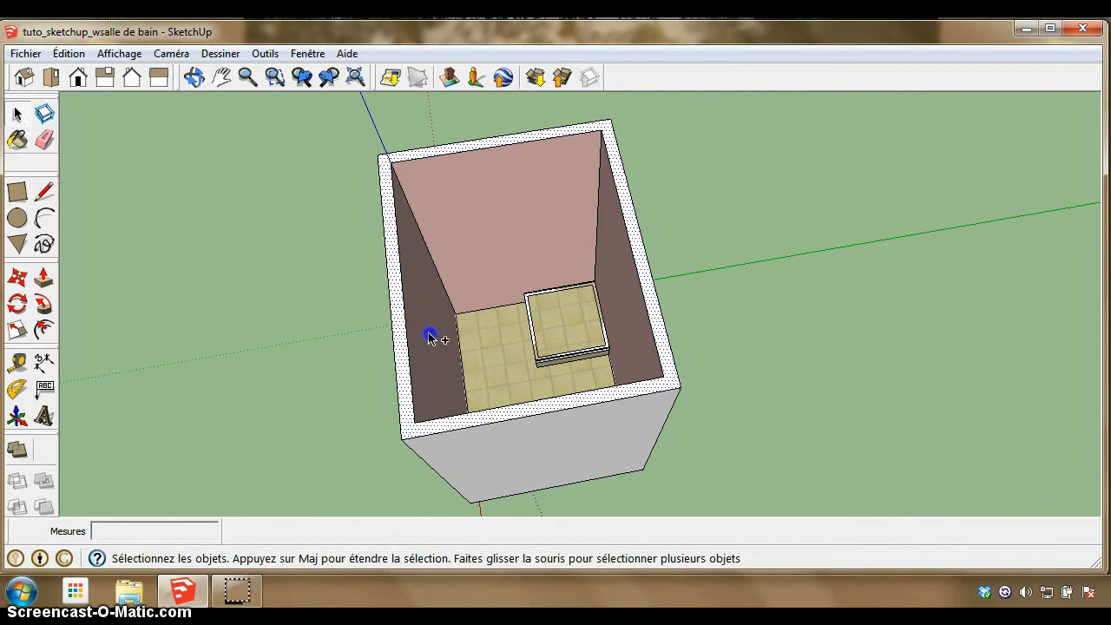
pyautogui.keyDown('ctrl'); pyautogui.click(515, 456); pyautogui.keyUp('ctrl')
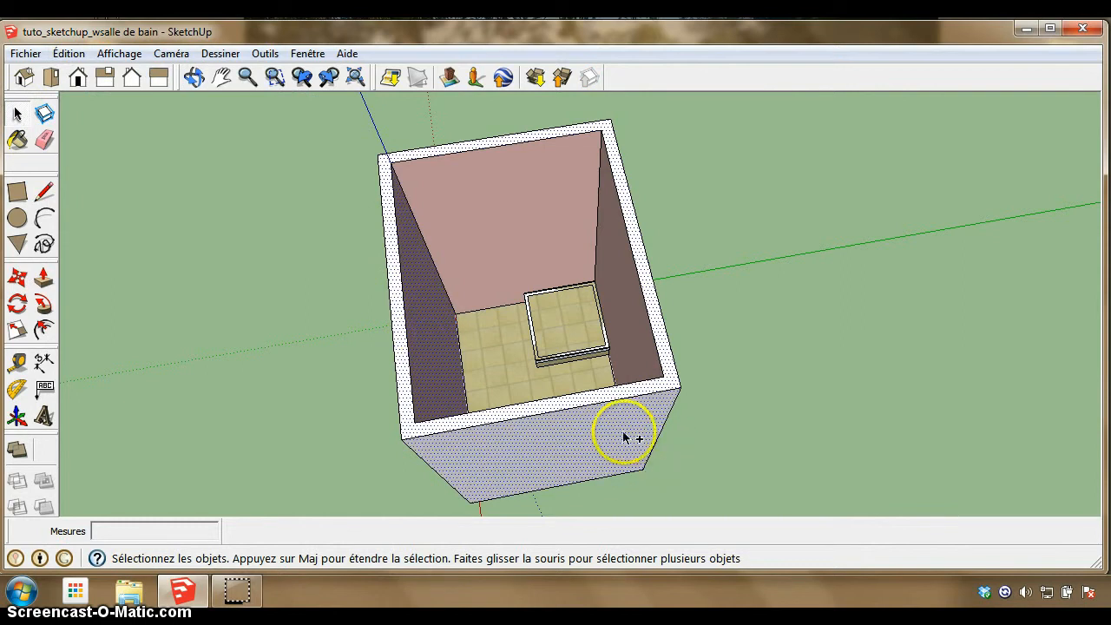
pyautogui.keyDown('ctrl'); pyautogui.click(584, 409); pyautogui.keyUp('ctrl')
pyautogui.keyDown('ctrl'); pyautogui.click(567, 400); pyautogui.keyUp('ctrl')
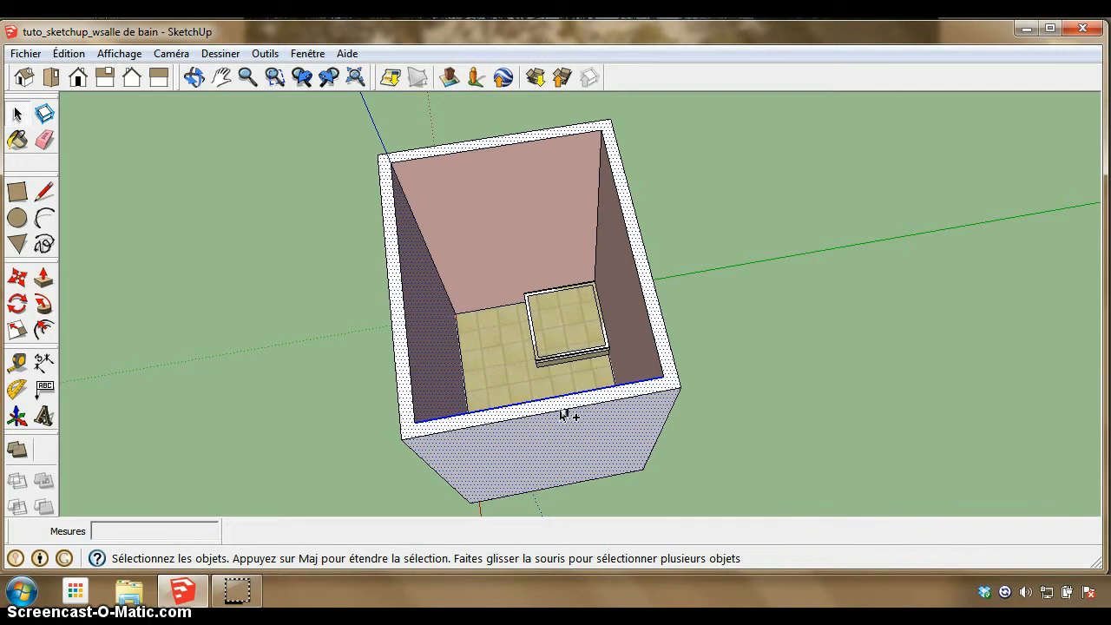
pyautogui.keyDown('ctrl'); pyautogui.click(434, 466); pyautogui.keyUp('ctrl')
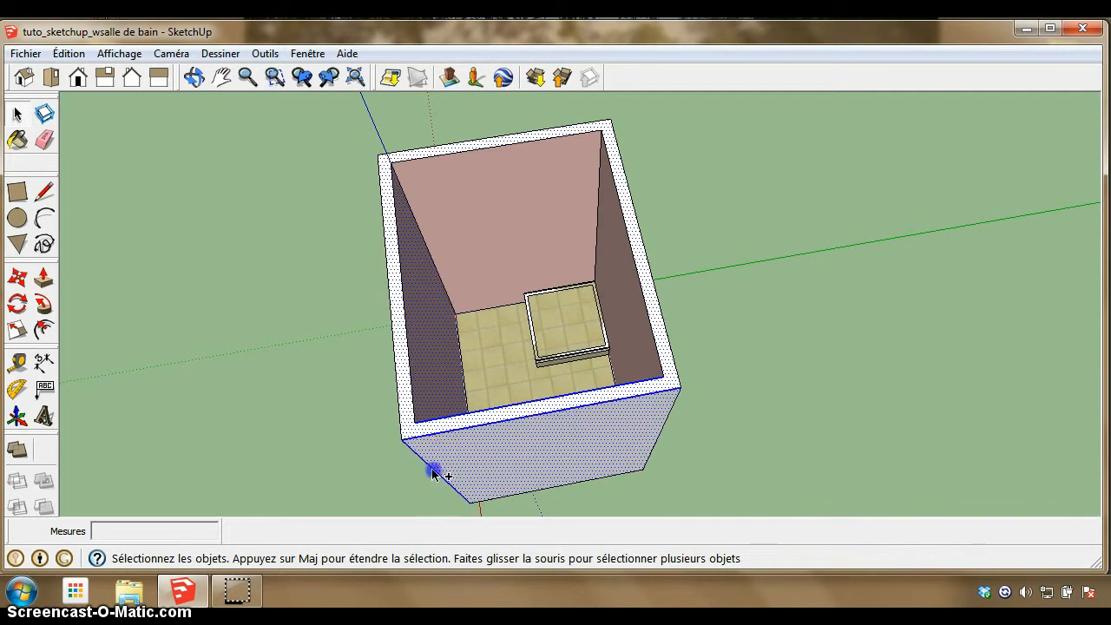
pyautogui.keyDown('ctrl'); pyautogui.click(412, 382); pyautogui.keyUp('ctrl')
pyautogui.keyDown('ctrl'); pyautogui.click(395, 371); pyautogui.keyUp('ctrl')
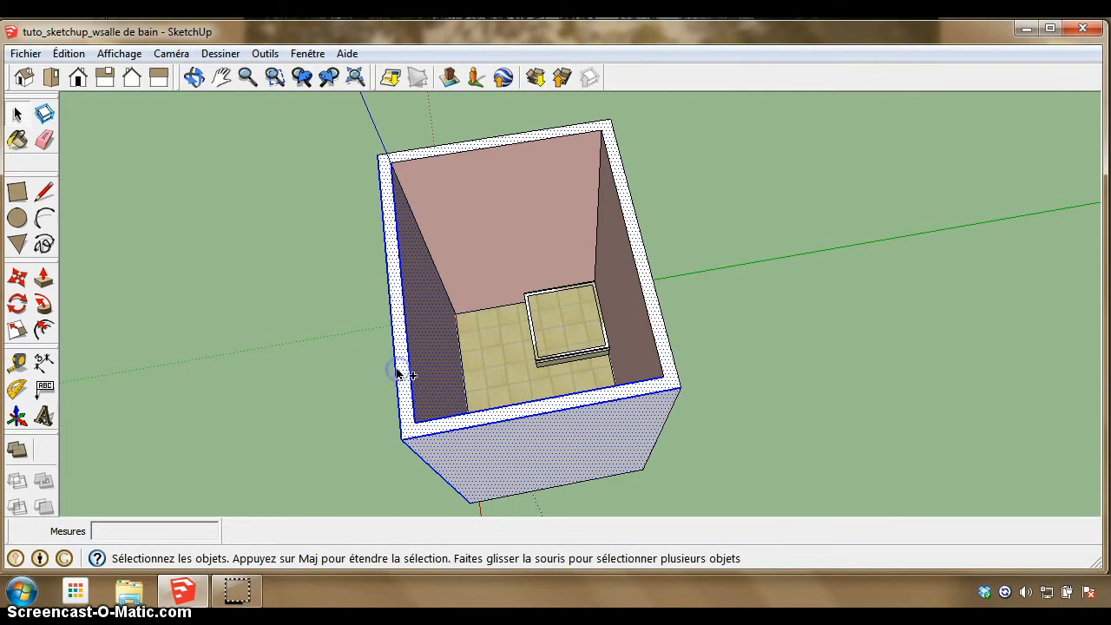
pyautogui.click(68, 53)
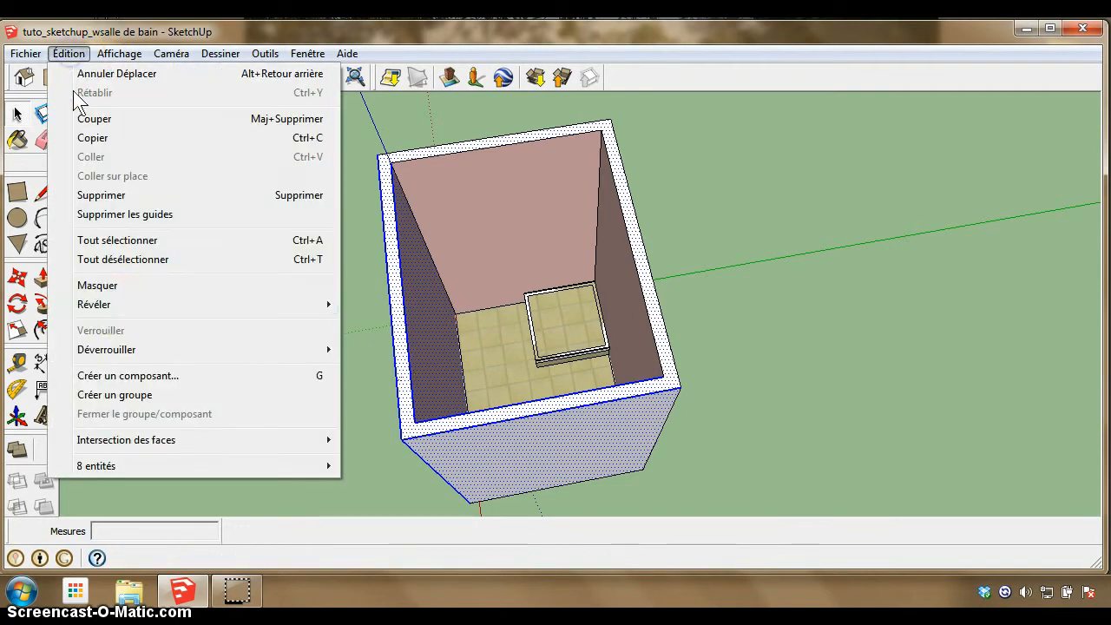
pyautogui.click(111, 286)
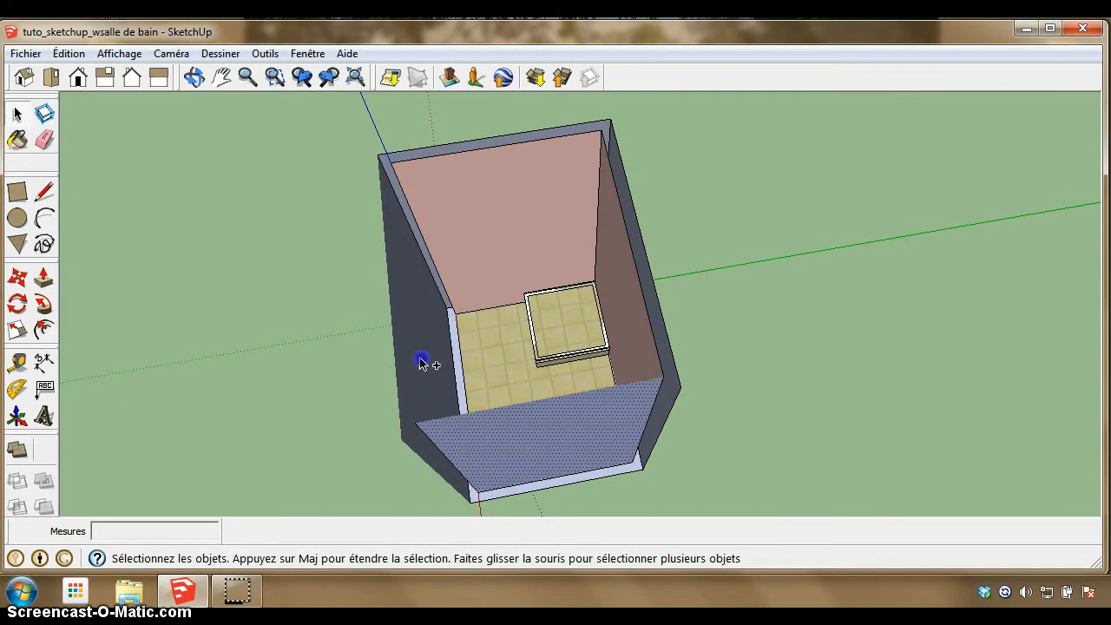
# Hide the outer left and inner front wall faces, plus the leftover vertical corner edge, to open up the room.
pyautogui.click(68, 53)
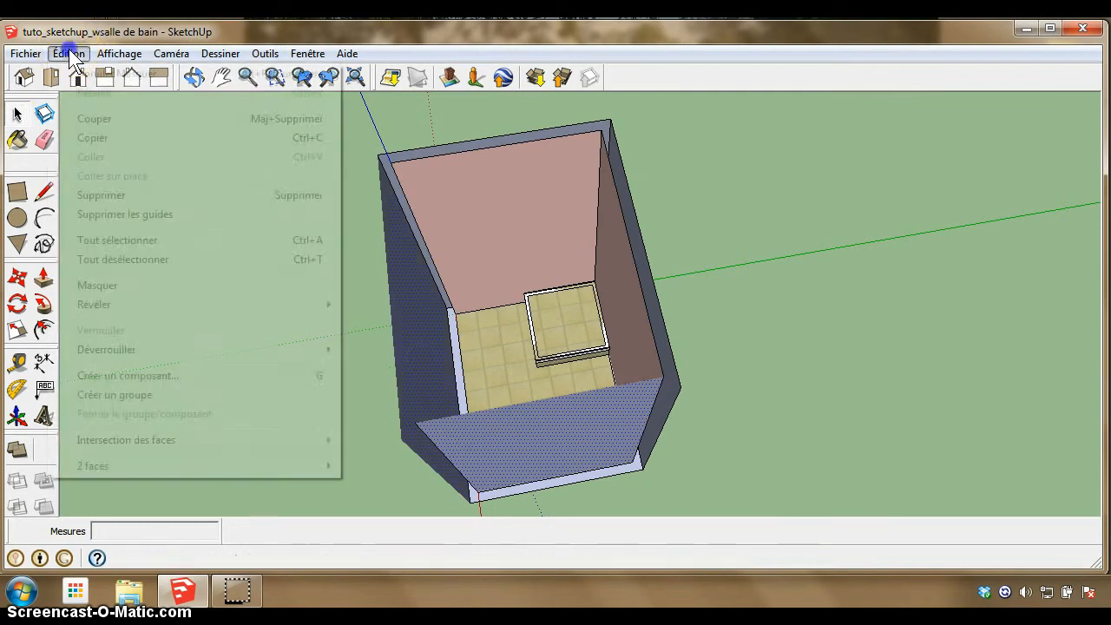
pyautogui.click(136, 282)
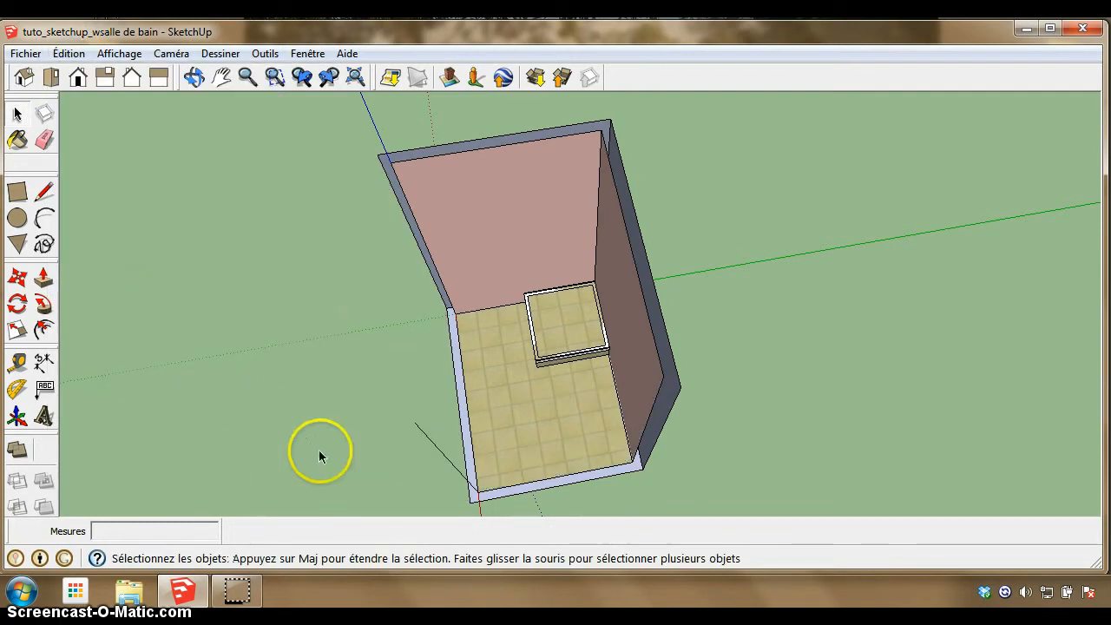
pyautogui.click(439, 450)
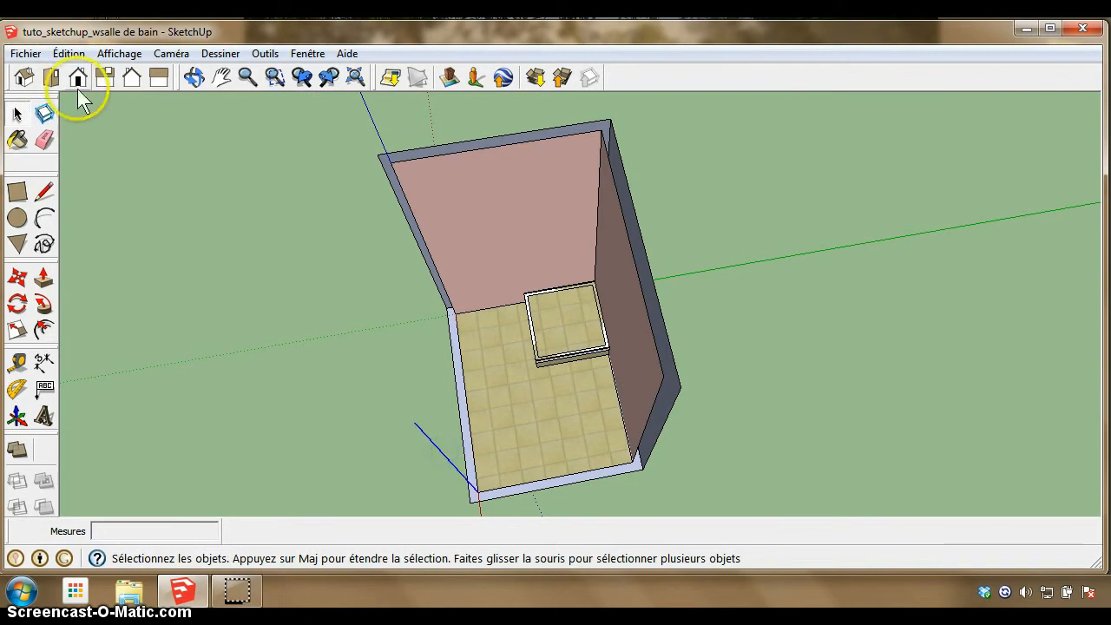
pyautogui.click(61, 52)
pyautogui.click(131, 280)
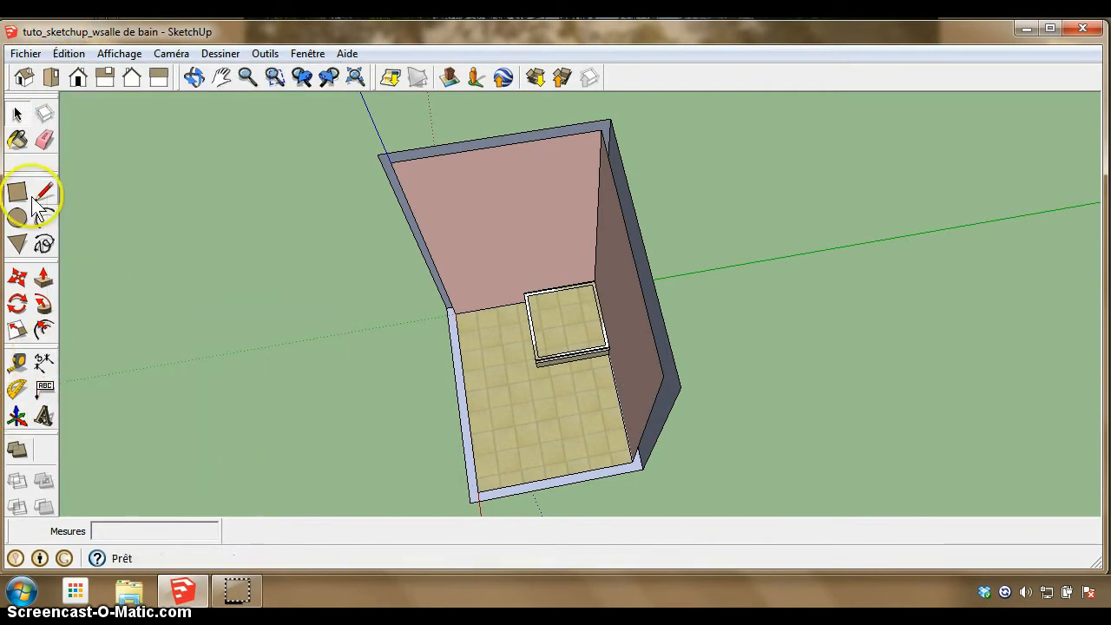
# Dimension the height from the floor to the tray's top edge at the tiled base's right corner.
pyautogui.click(223, 78)
pyautogui.moveTo(491, 409); pyautogui.dragTo(652, 319)
pyautogui.click(248, 77)
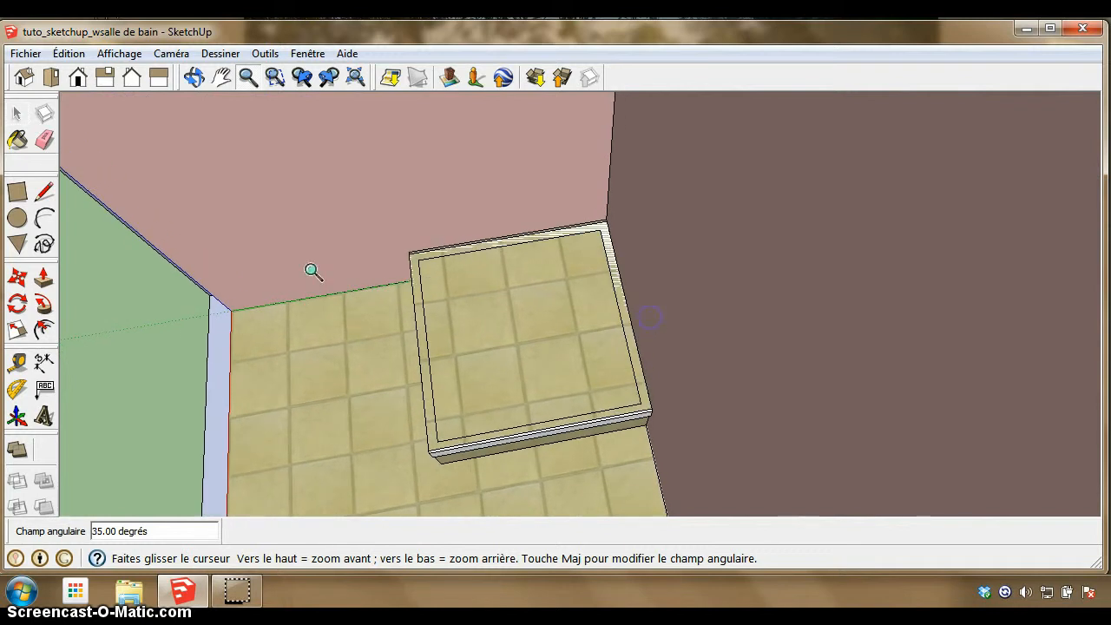
pyautogui.click(24, 77)
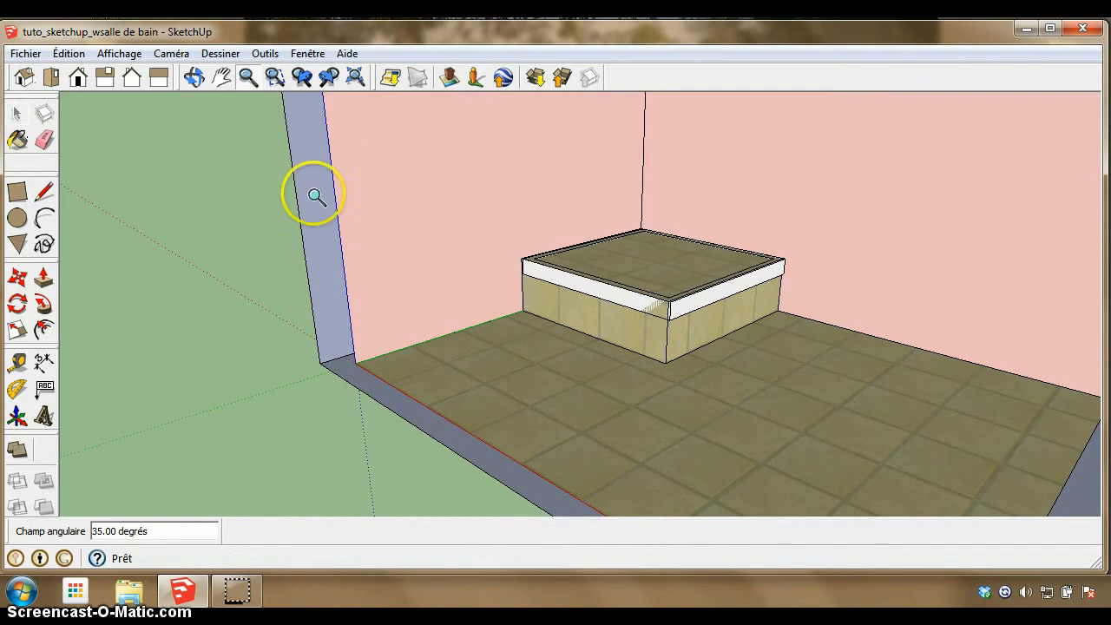
pyautogui.click(44, 365)
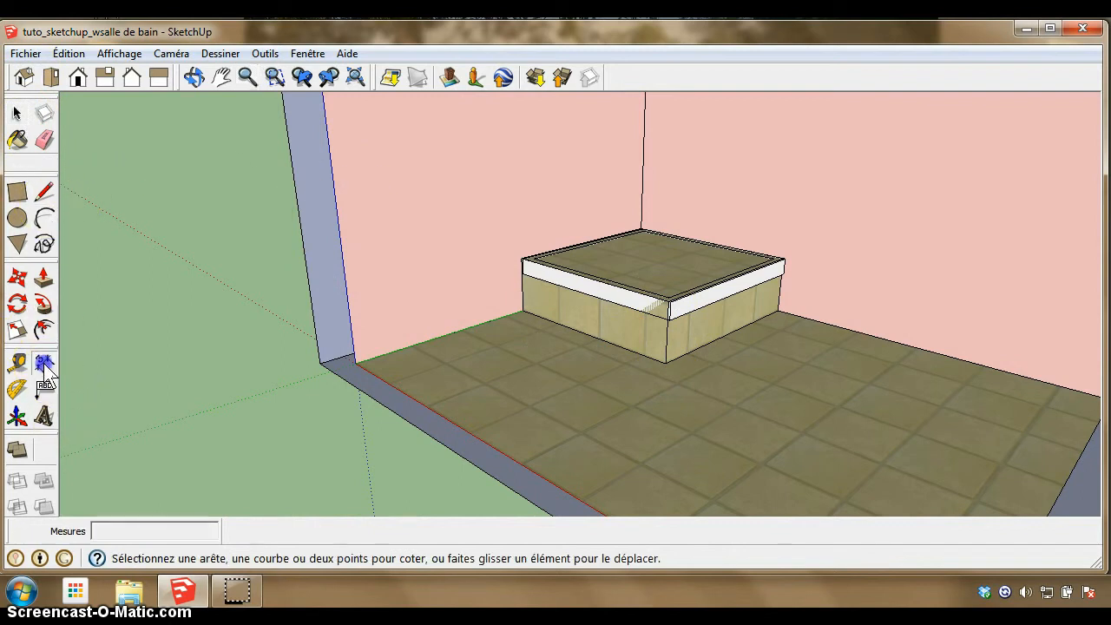
pyautogui.click(778, 309)
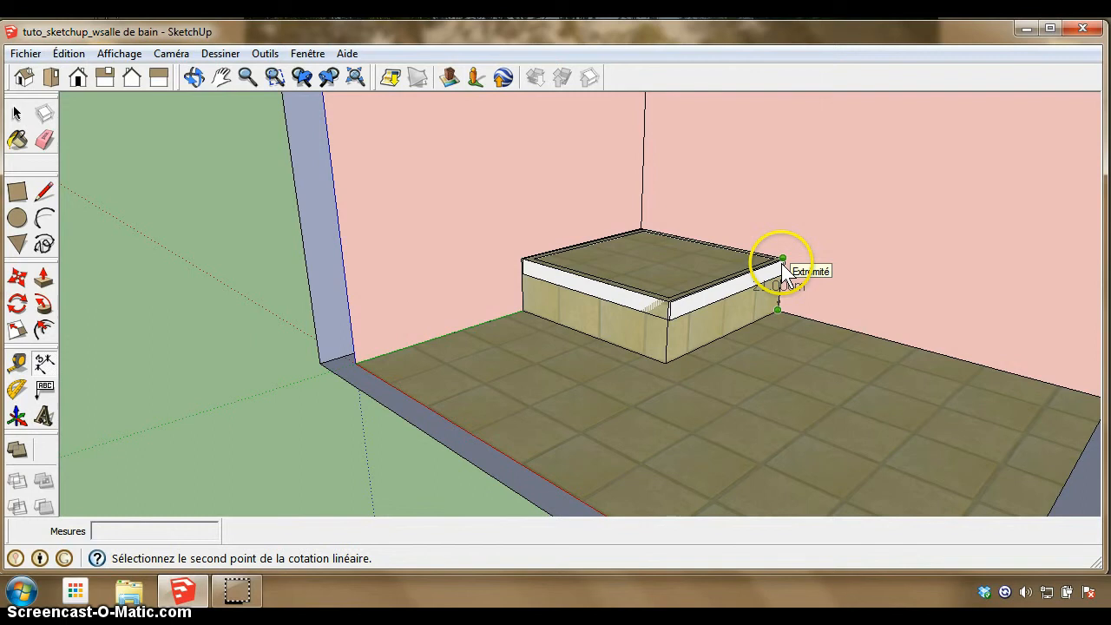
pyautogui.click(782, 260)
pyautogui.click(816, 272)
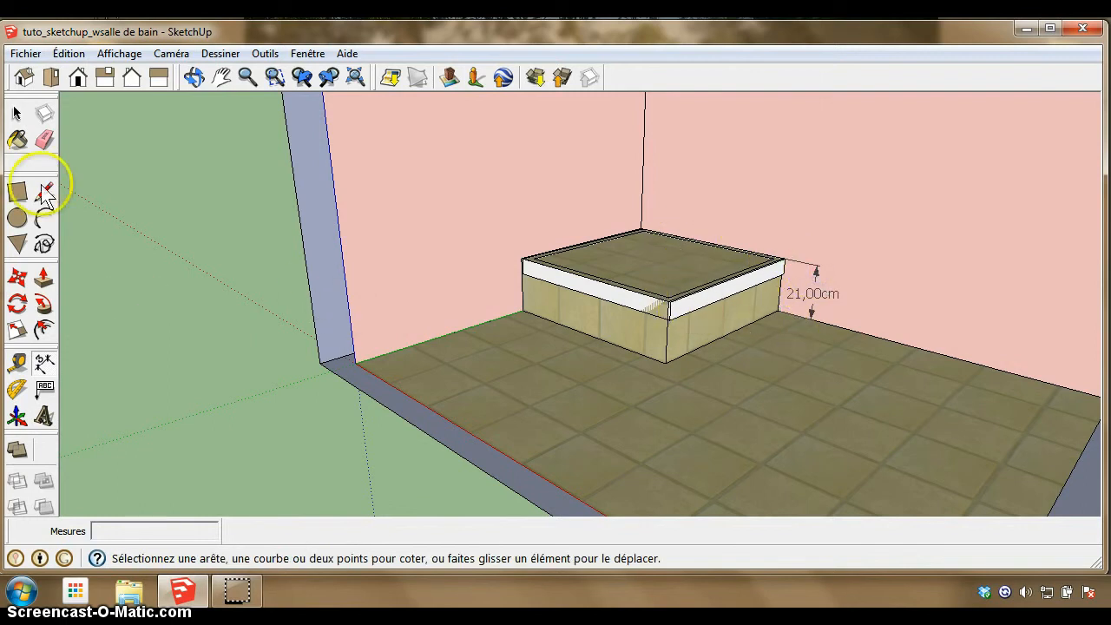
pyautogui.click(17, 114)
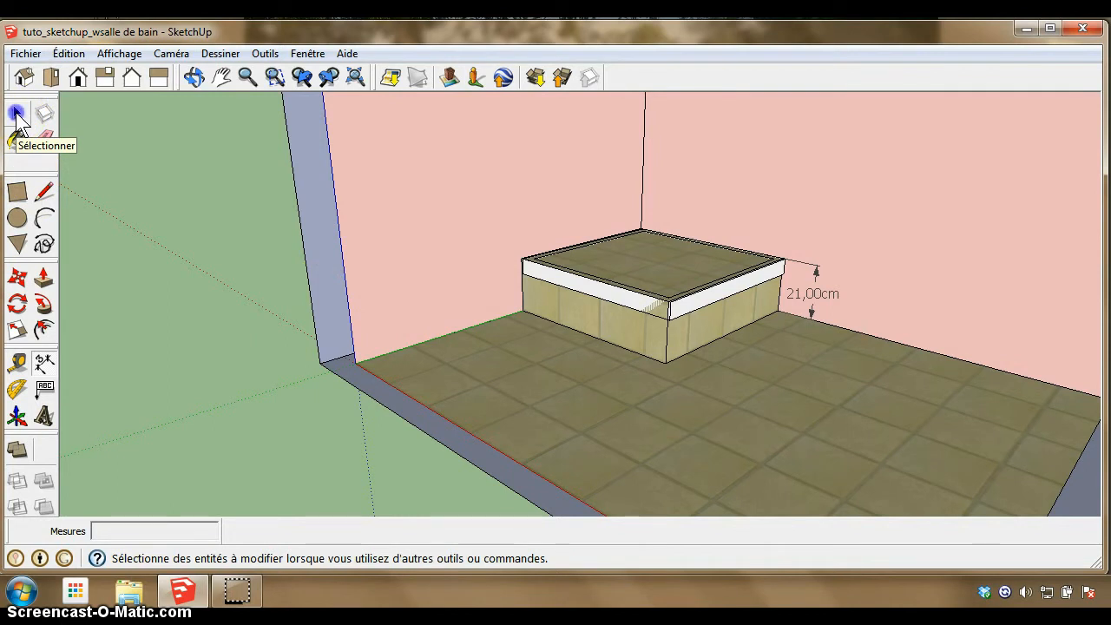
pyautogui.click(652, 313)
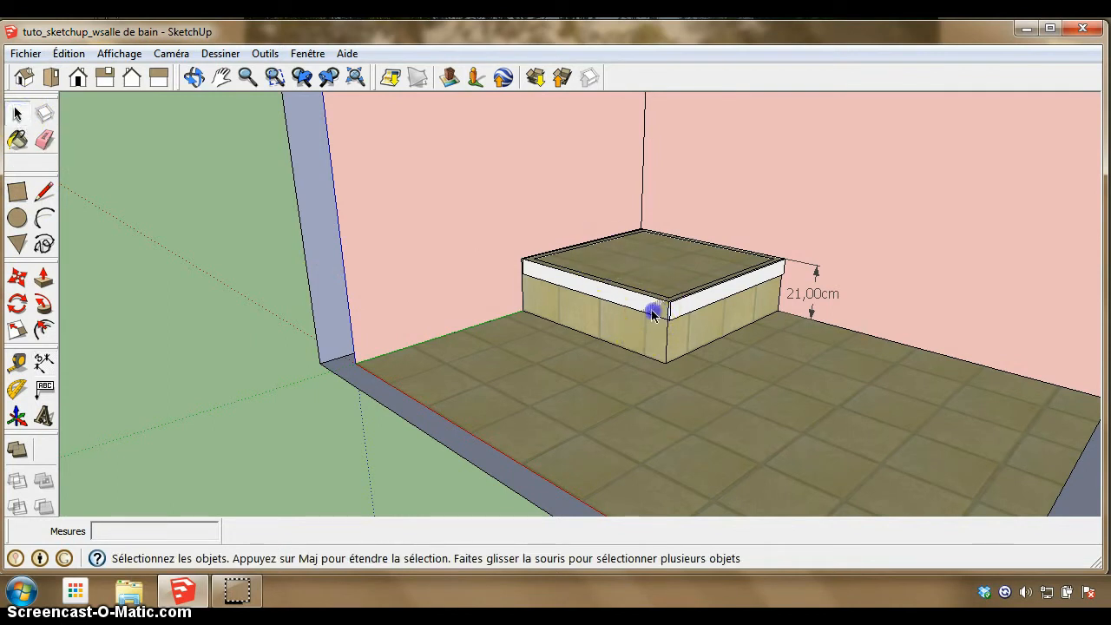
pyautogui.click(672, 308)
pyautogui.click(675, 303)
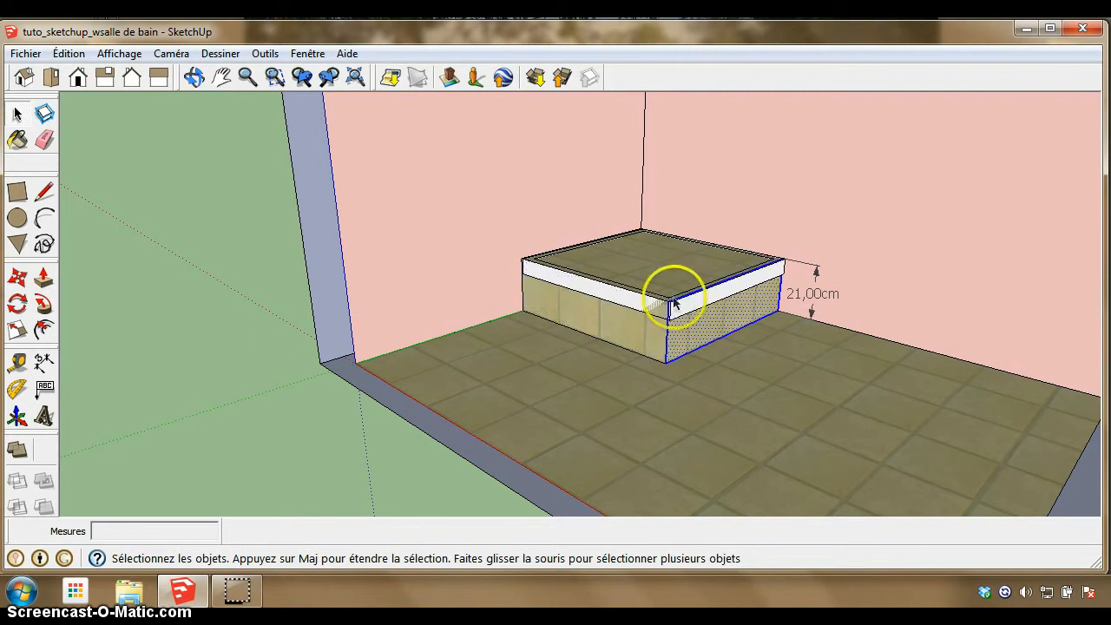
pyautogui.doubleClick(675, 303)
pyautogui.tripleClick(672, 304)
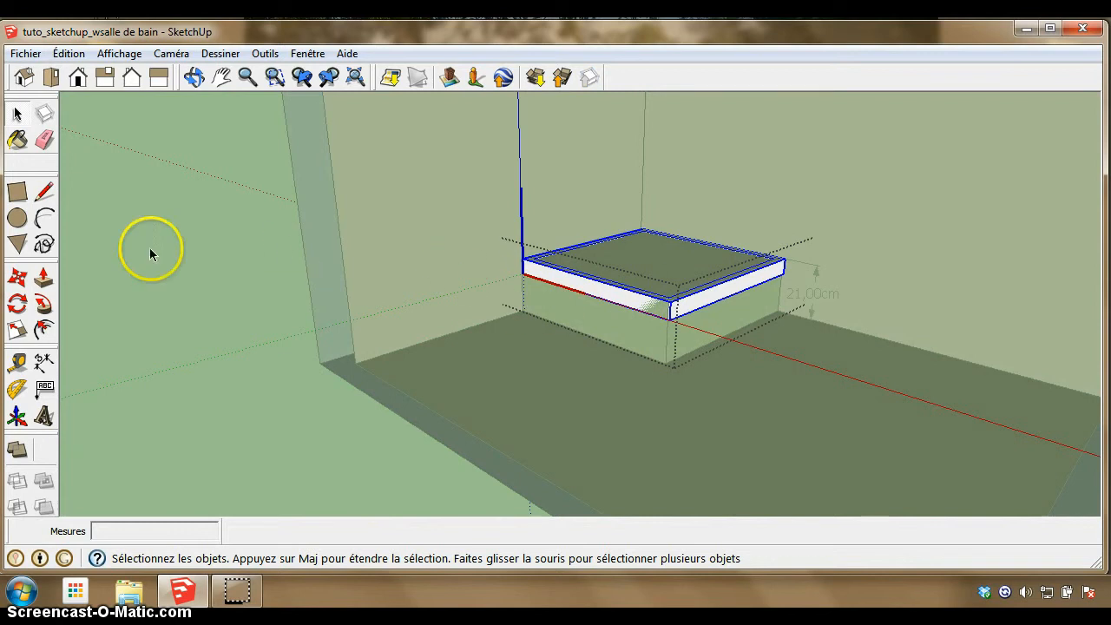
pyautogui.click(28, 273)
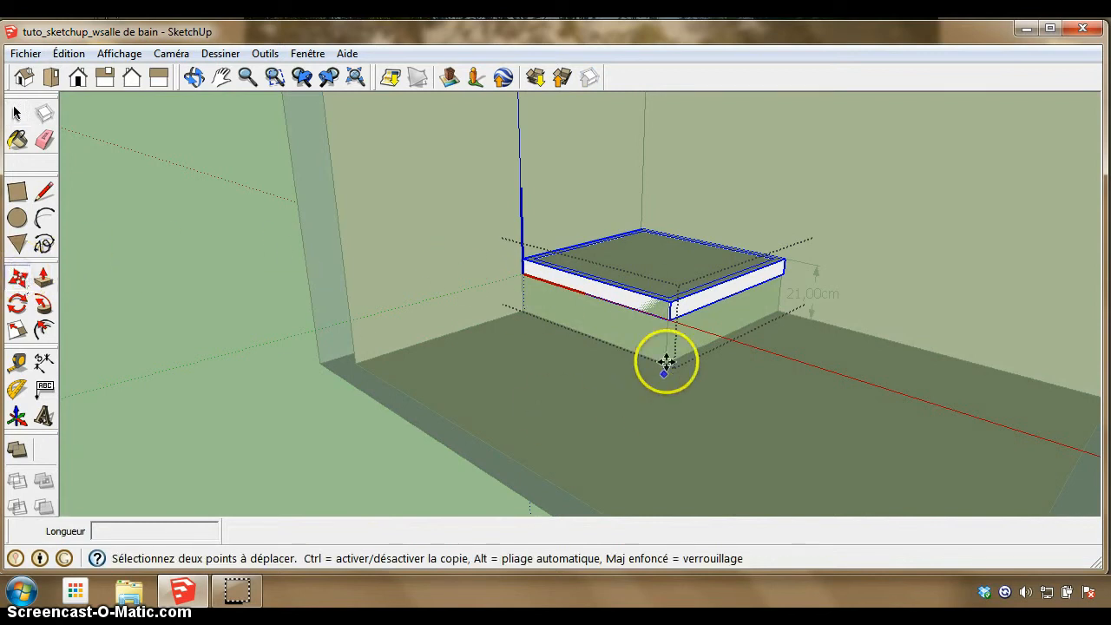
pyautogui.click(668, 306)
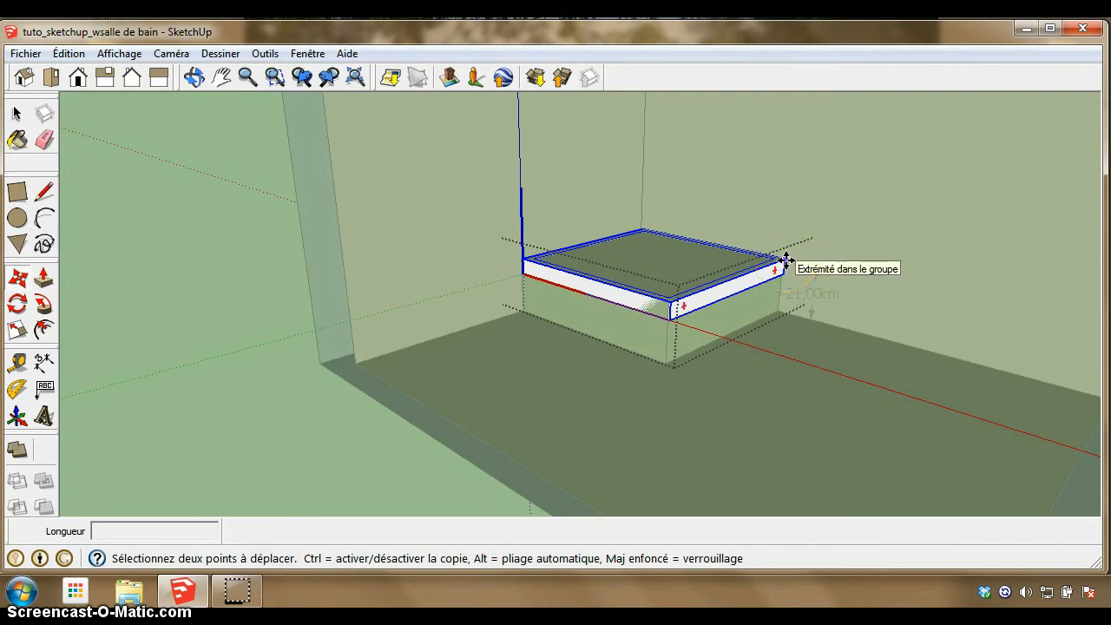
pyautogui.click(672, 301)
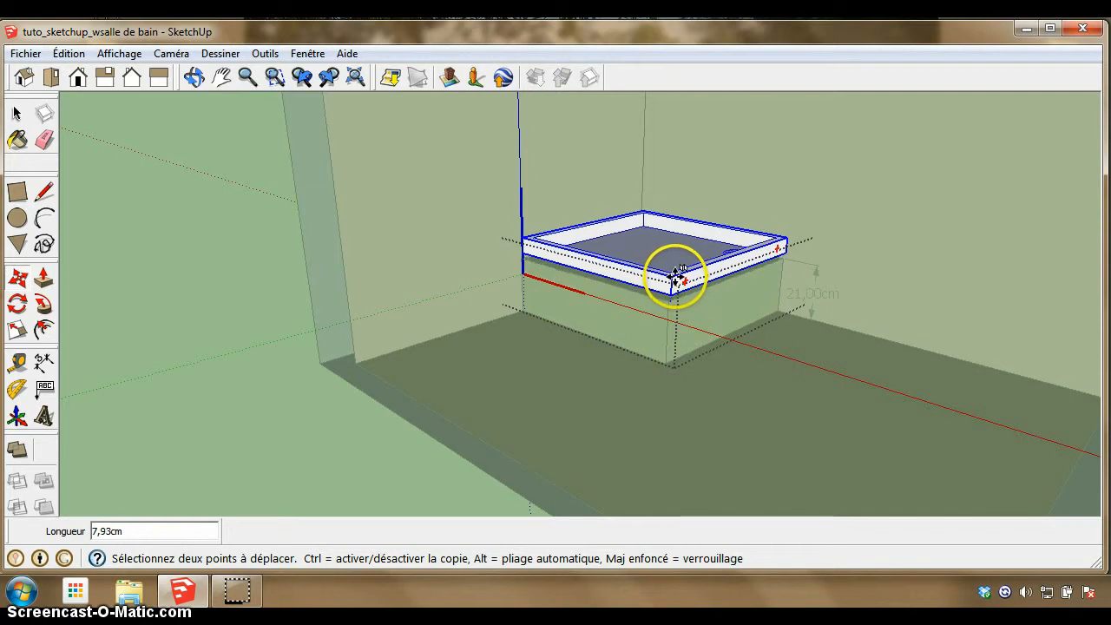
pyautogui.press('Escape')
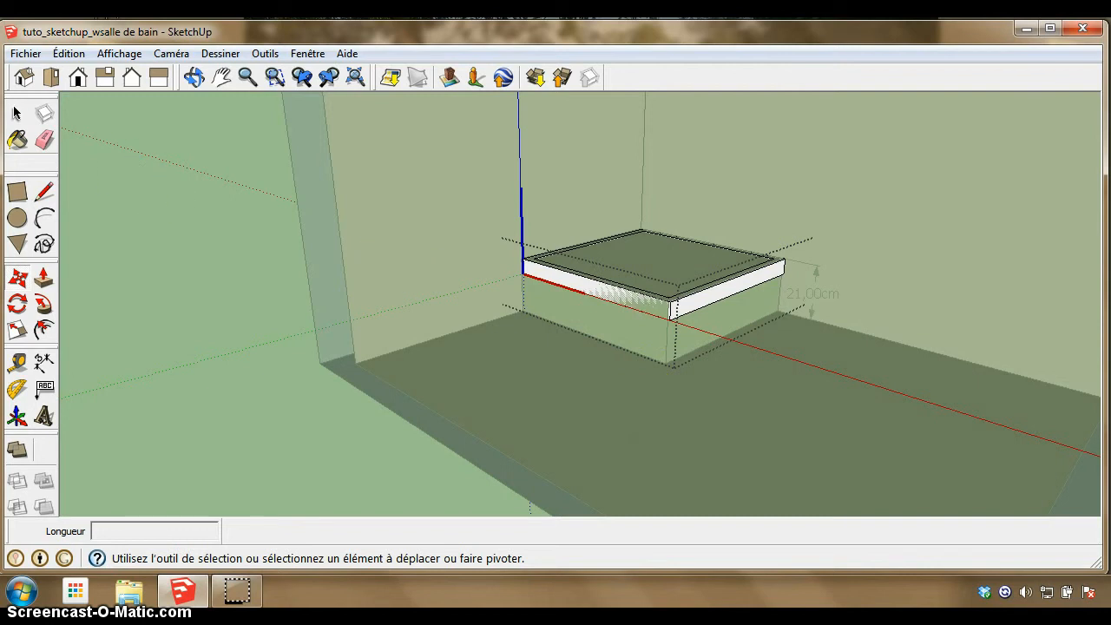
pyautogui.click(17, 114)
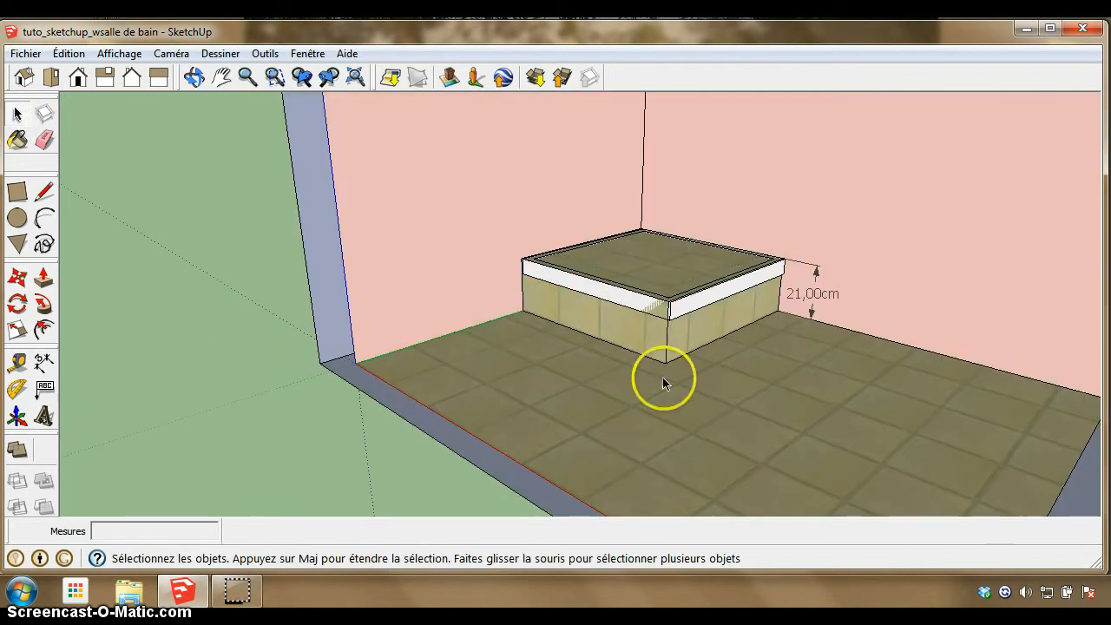
# Move the shower tray group up by its front corner about 6.39 cm so it sits on top of the tiled base.
pyautogui.click(676, 311)
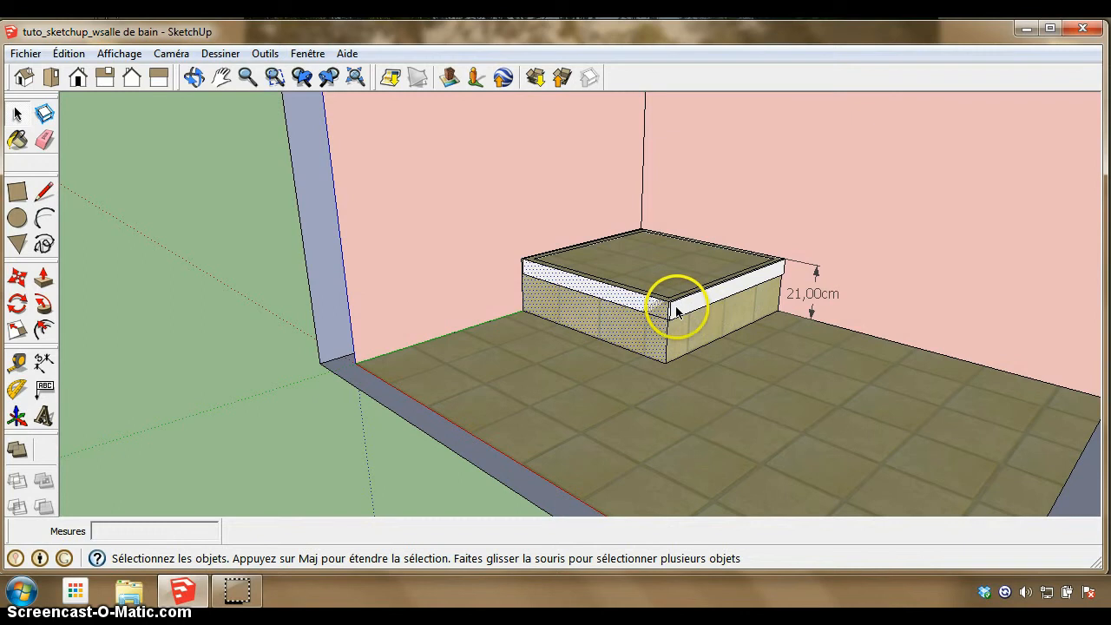
pyautogui.click(666, 302)
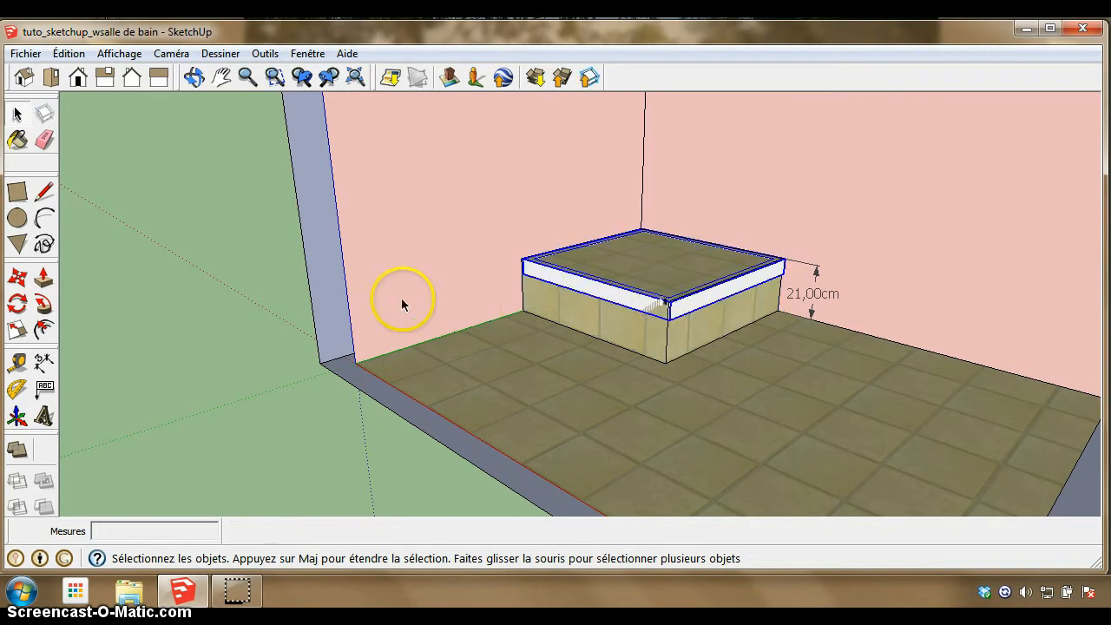
pyautogui.click(21, 276)
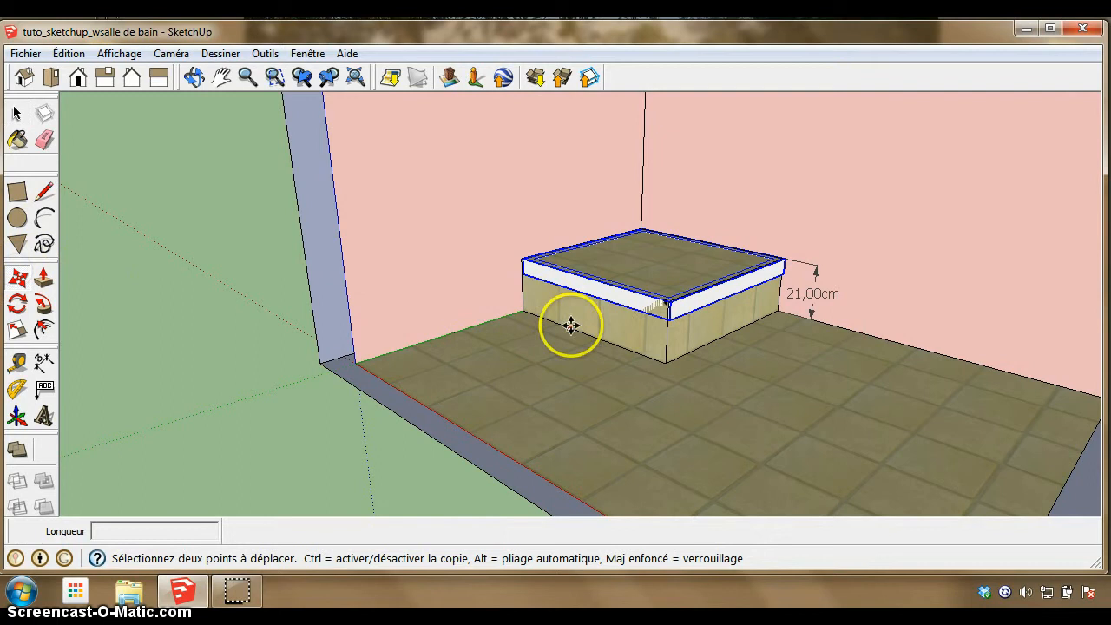
pyautogui.click(671, 301)
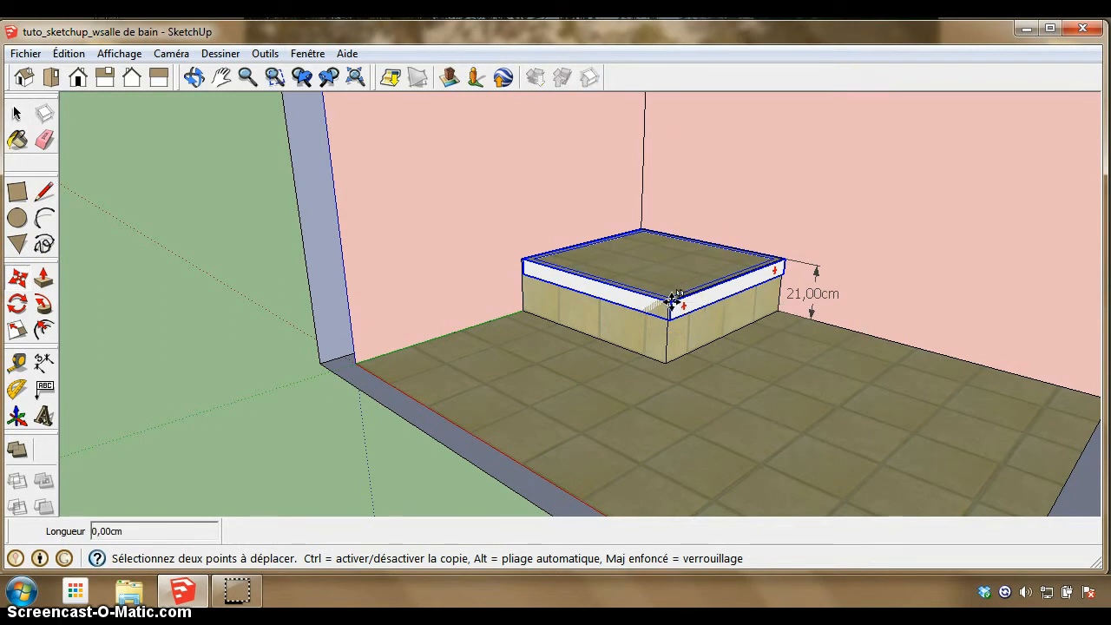
pyautogui.press('Escape')
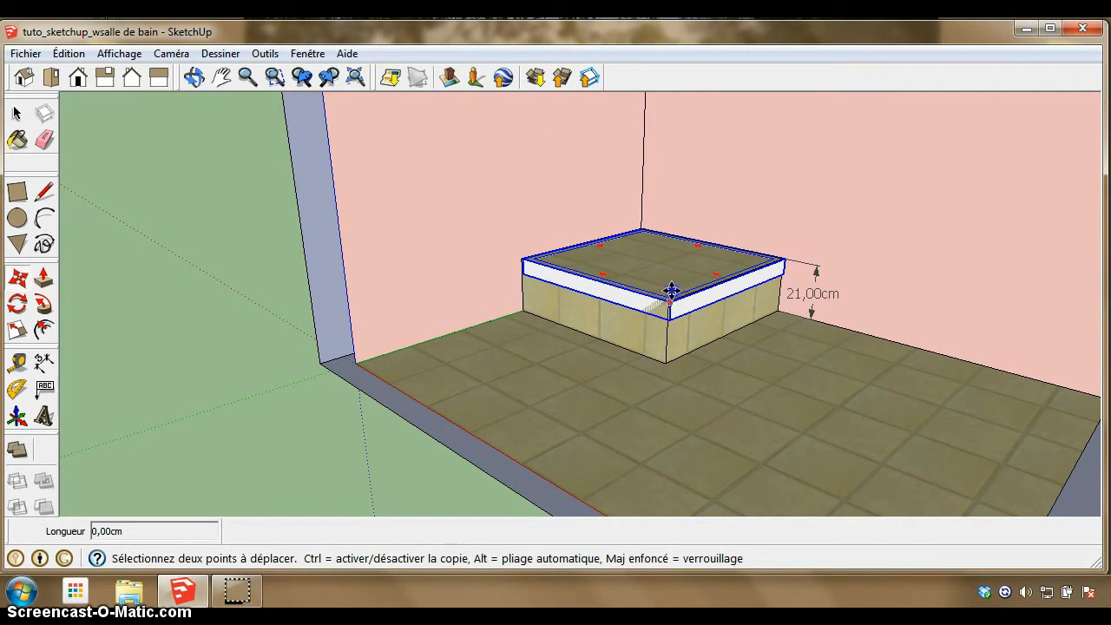
pyautogui.click(671, 301)
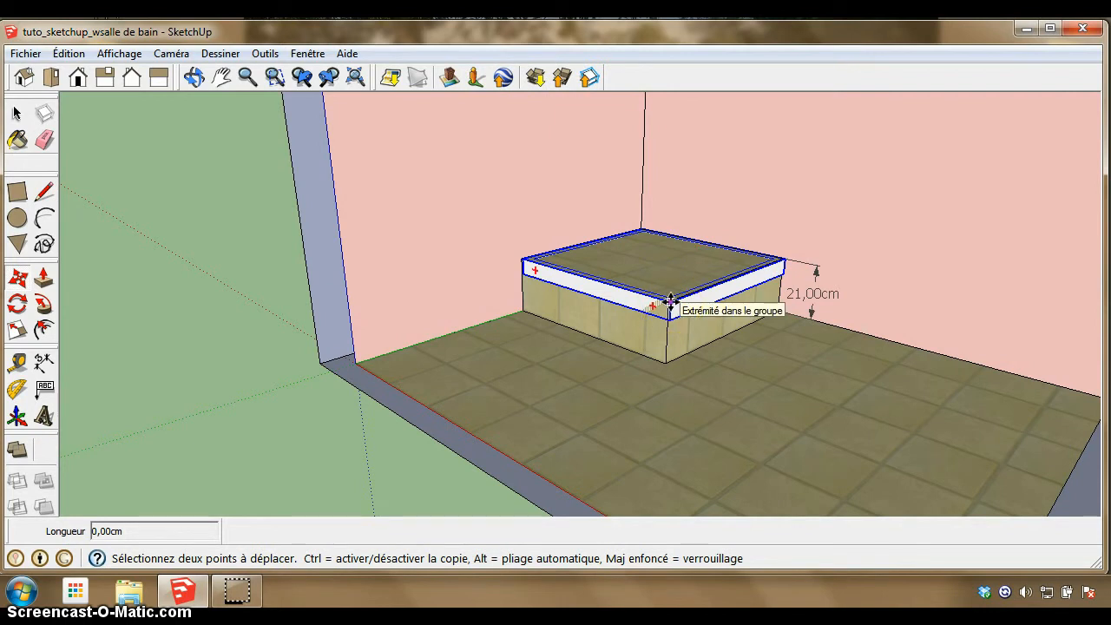
pyautogui.click(670, 301)
pyautogui.moveTo(670, 301); pyautogui.dragTo(683, 280)
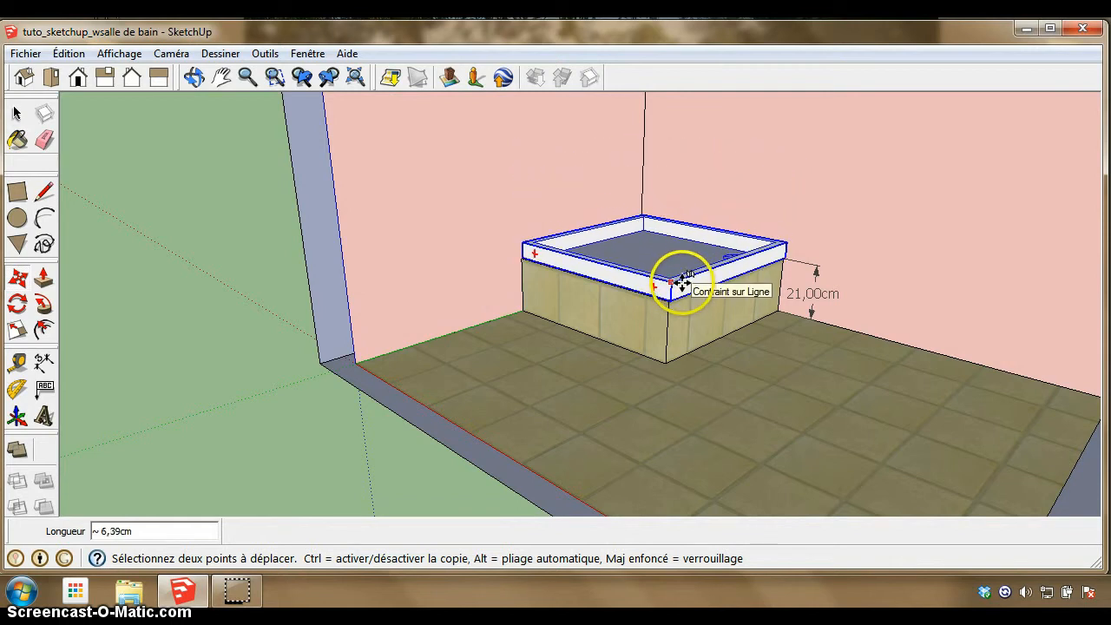
pyautogui.moveTo(683, 280); pyautogui.dragTo(685, 280)
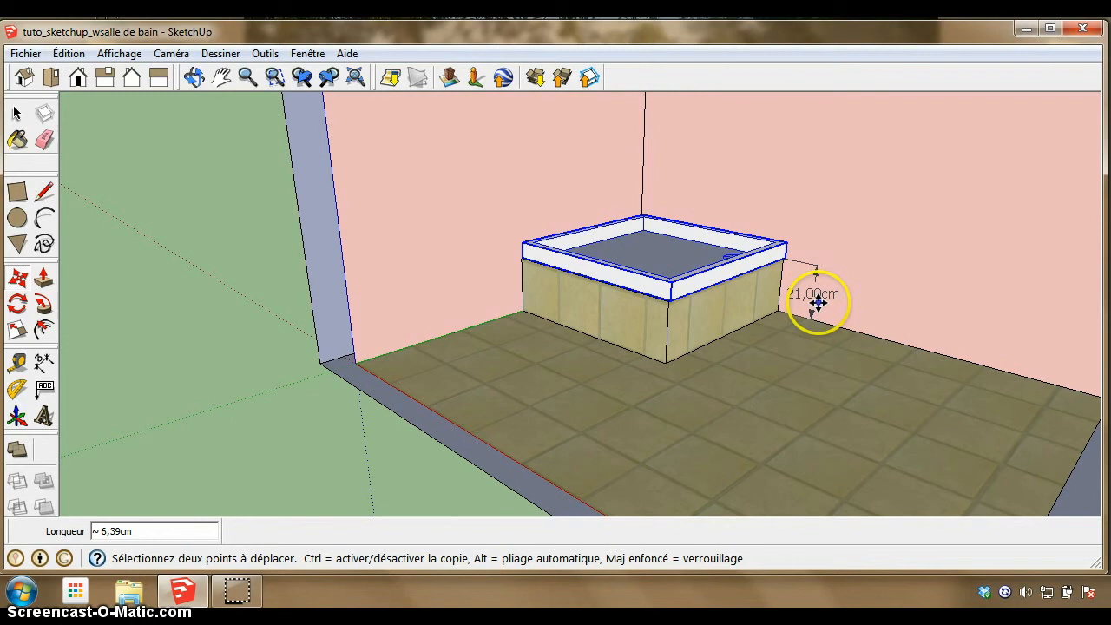
# Erase the 21 cm height dimension beside the tiled base.
pyautogui.click(44, 139)
pyautogui.click(819, 293)
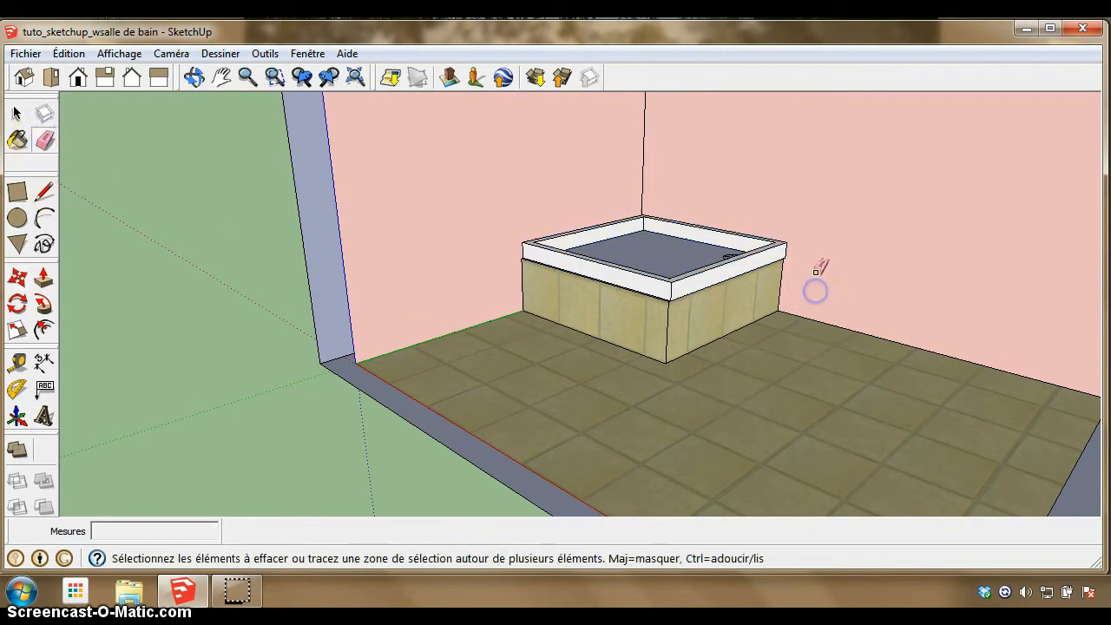
pyautogui.click(799, 268)
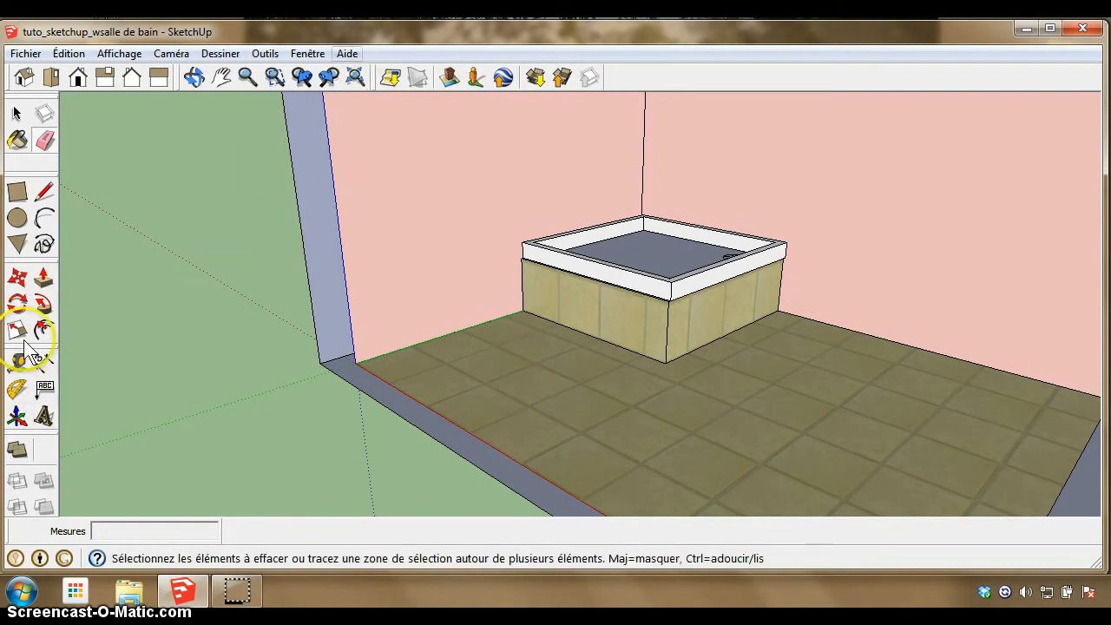
# Add two guides on the right-hand wall: a vertical one 35 cm from the room corner and a horizontal one 70 cm above the floor.
pyautogui.click(222, 77)
pyautogui.moveTo(708, 152); pyautogui.dragTo(633, 243)
pyautogui.click(194, 77)
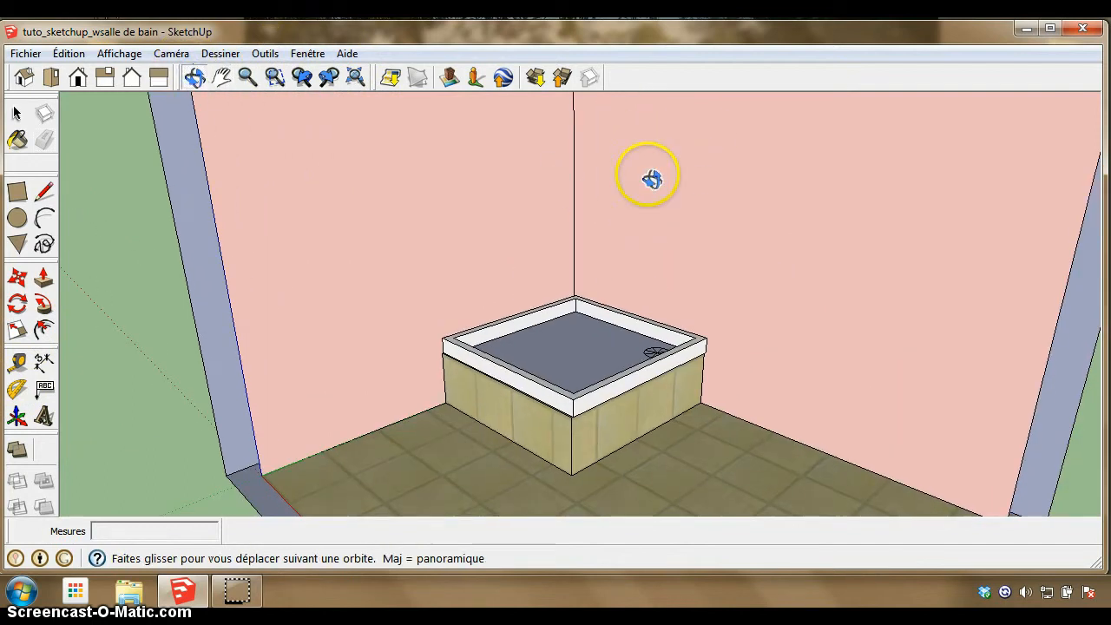
pyautogui.moveTo(650, 179); pyautogui.dragTo(667, 323)
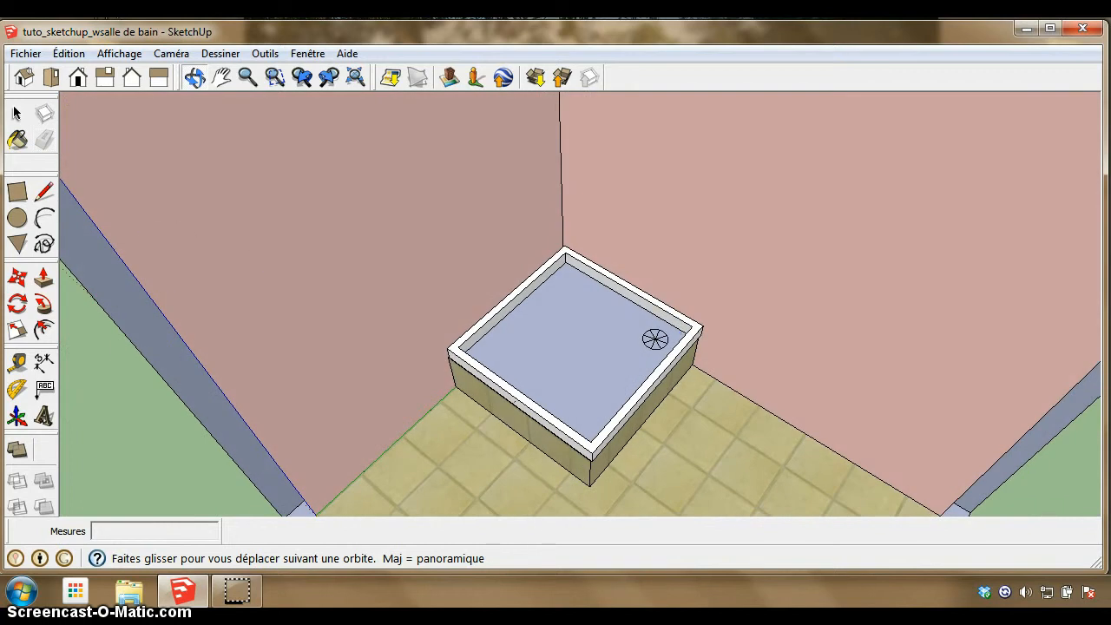
pyautogui.click(17, 362)
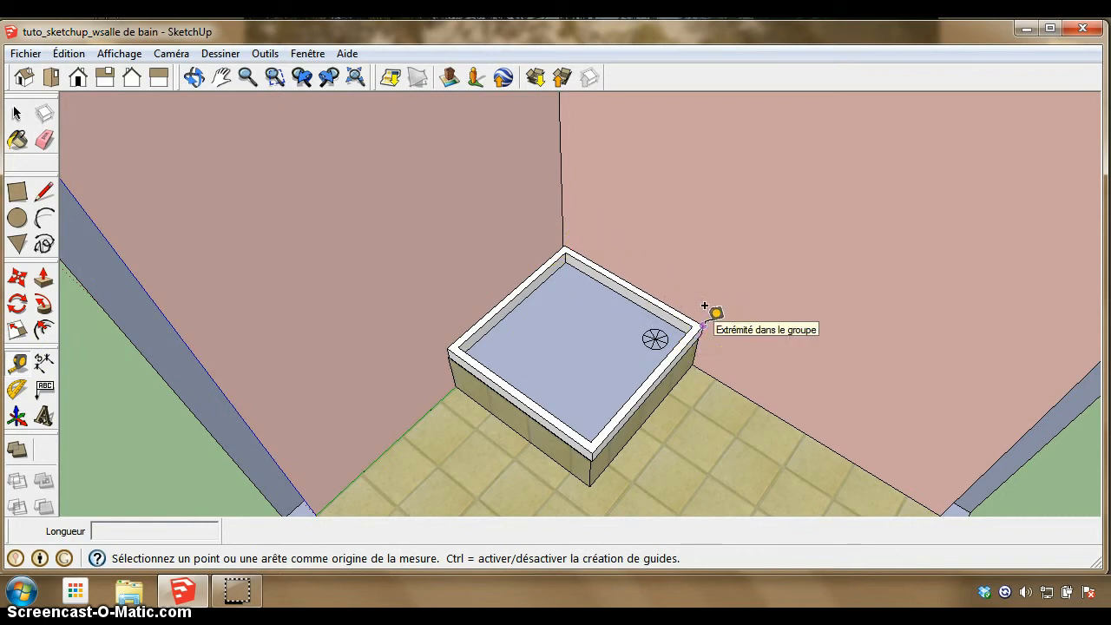
pyautogui.click(560, 171)
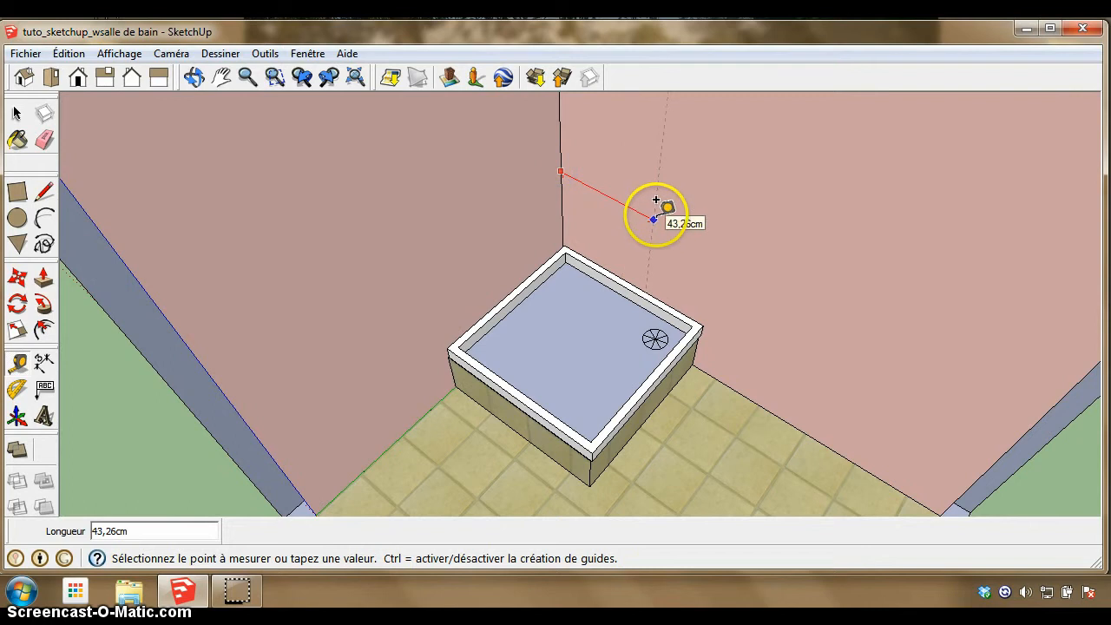
pyautogui.press('Return')
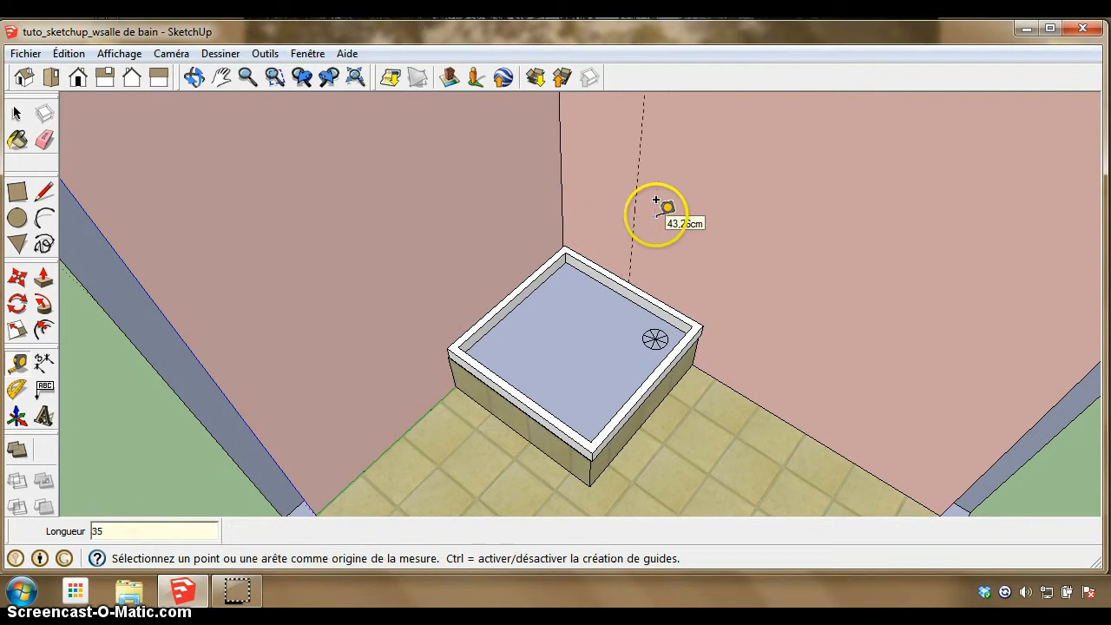
pyautogui.click(726, 383)
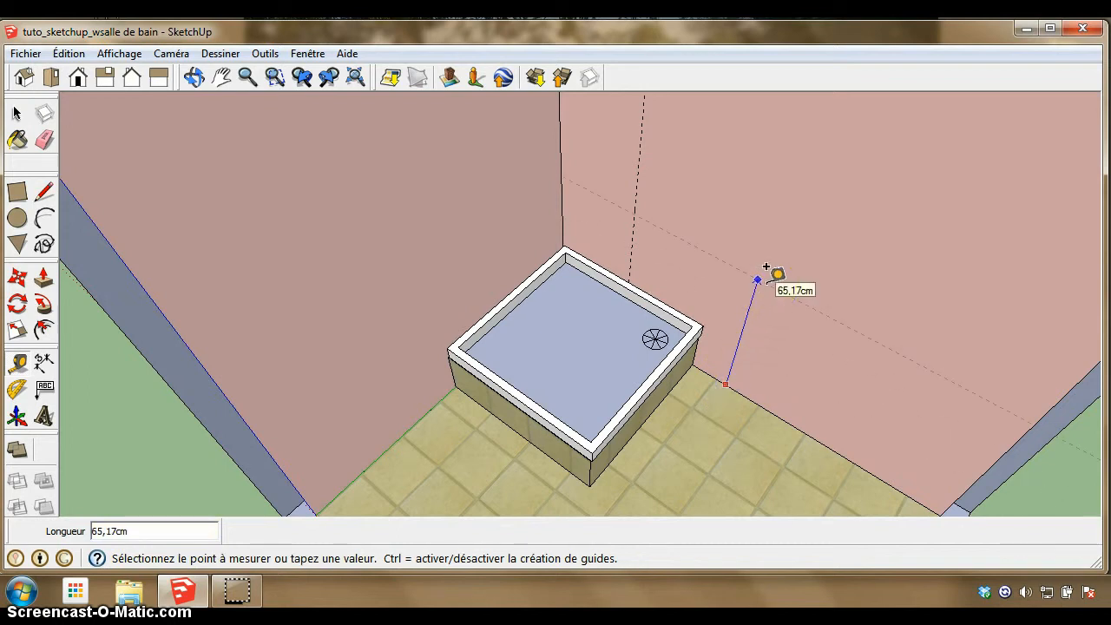
pyautogui.press('Return')
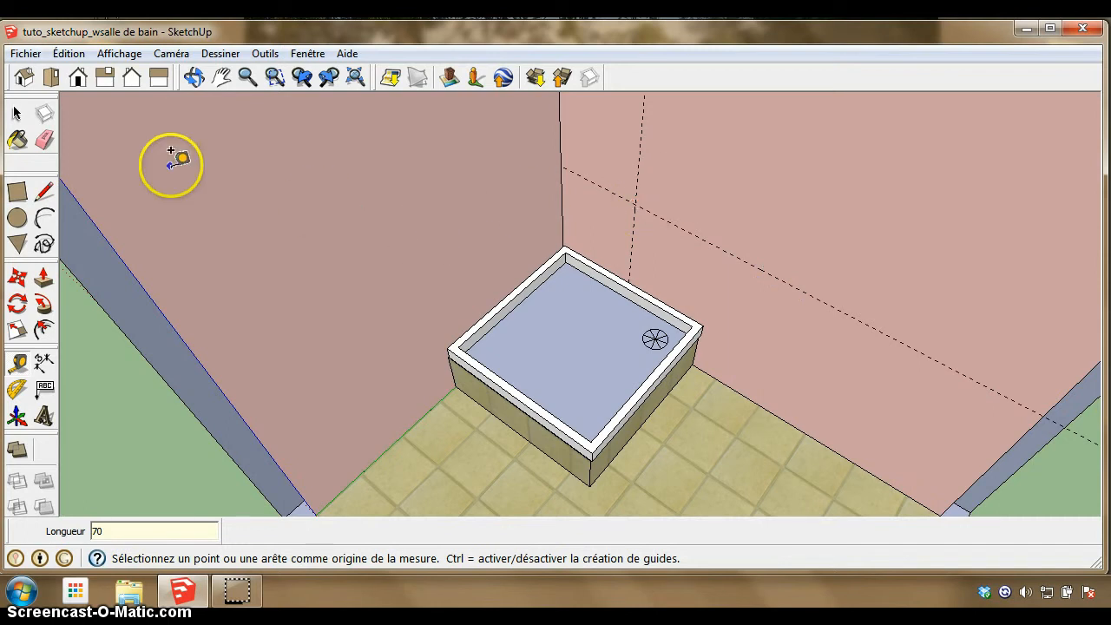
# Try to import the "robinet douche + pommeau" model from the objets folder.
pyautogui.click(22, 54)
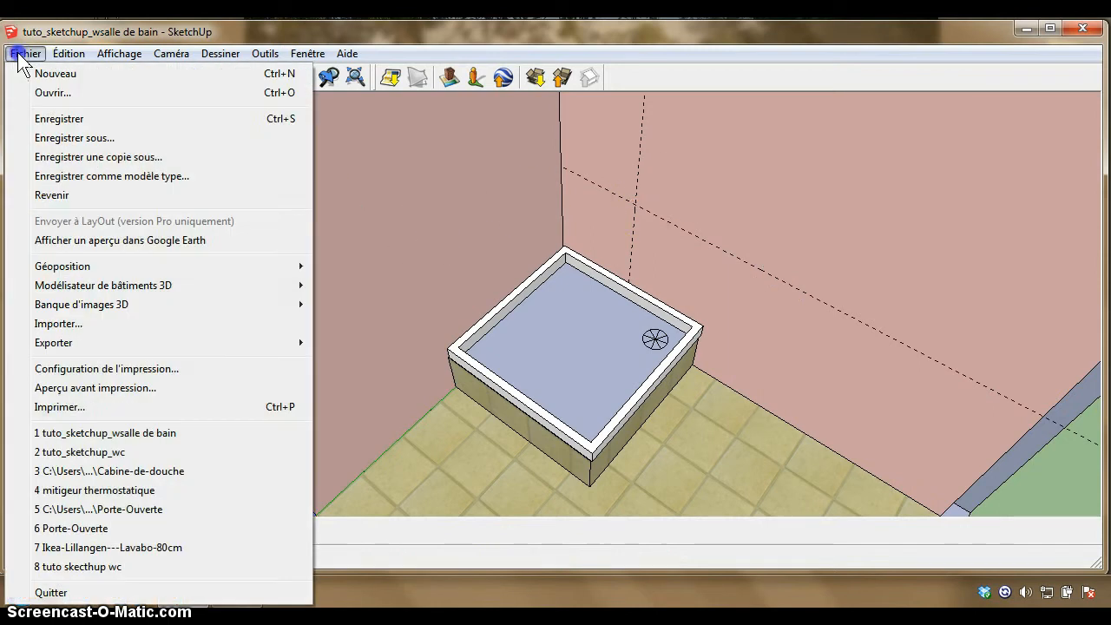
pyautogui.click(55, 323)
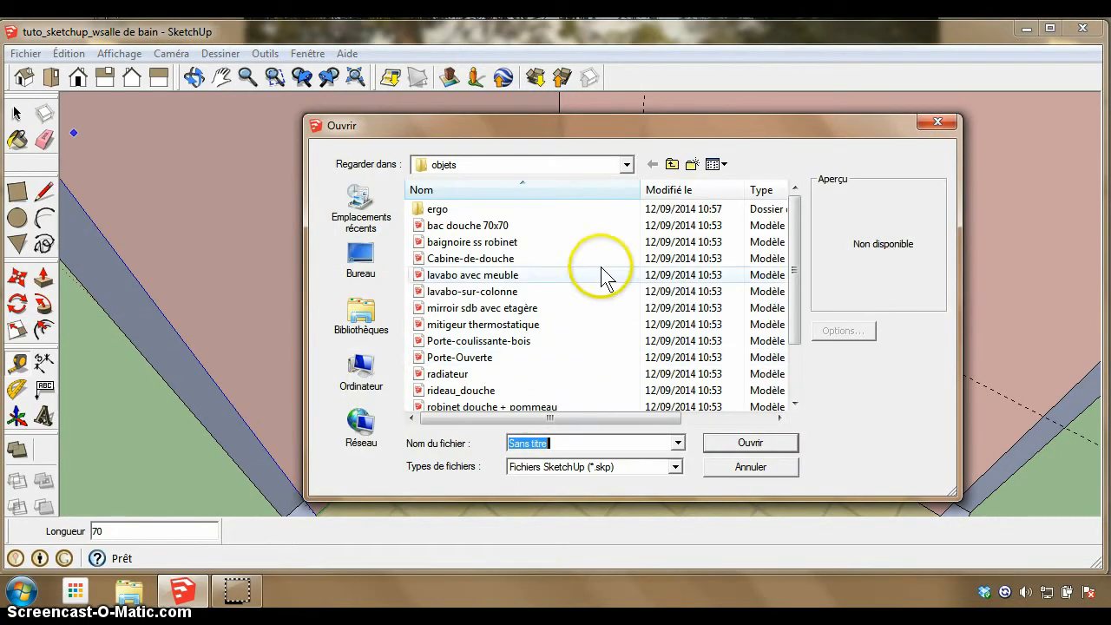
pyautogui.moveTo(795, 276); pyautogui.dragTo(800, 325)
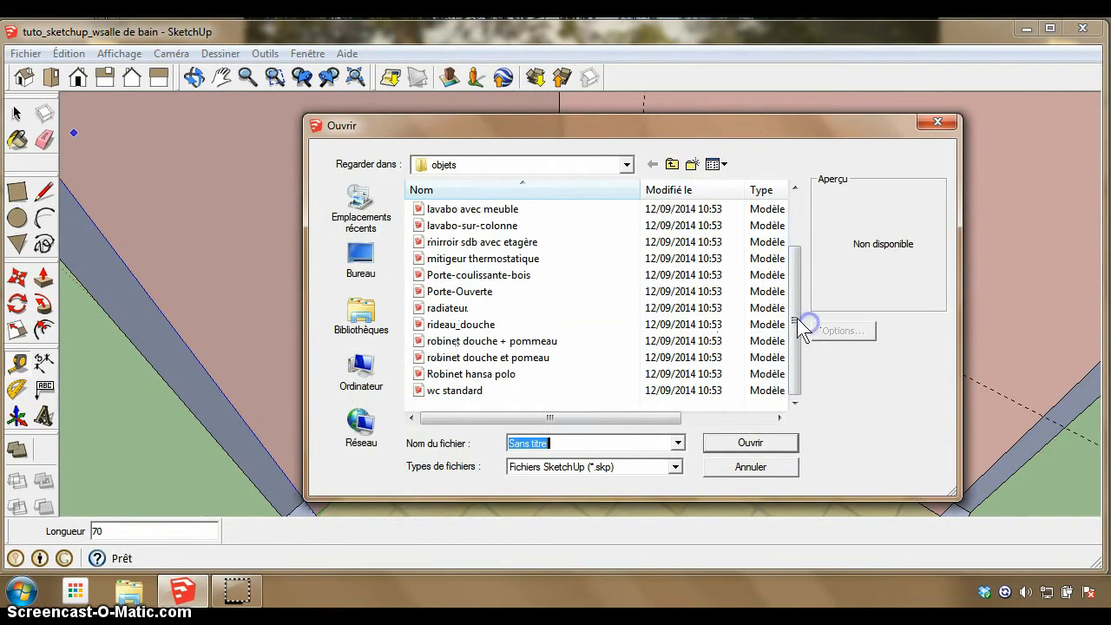
pyautogui.click(475, 343)
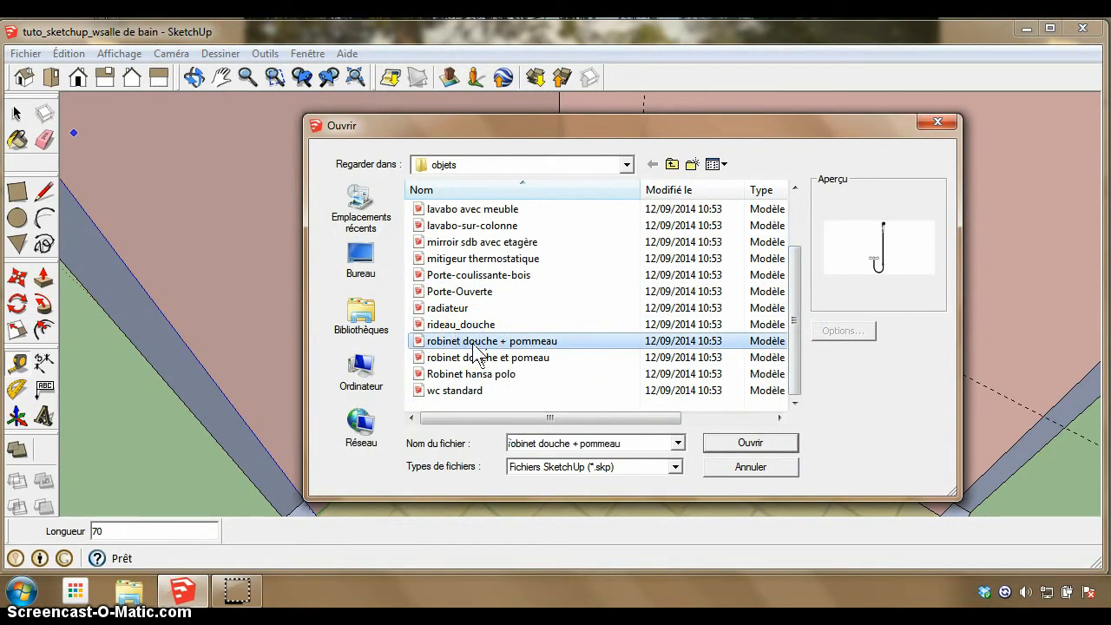
pyautogui.click(731, 443)
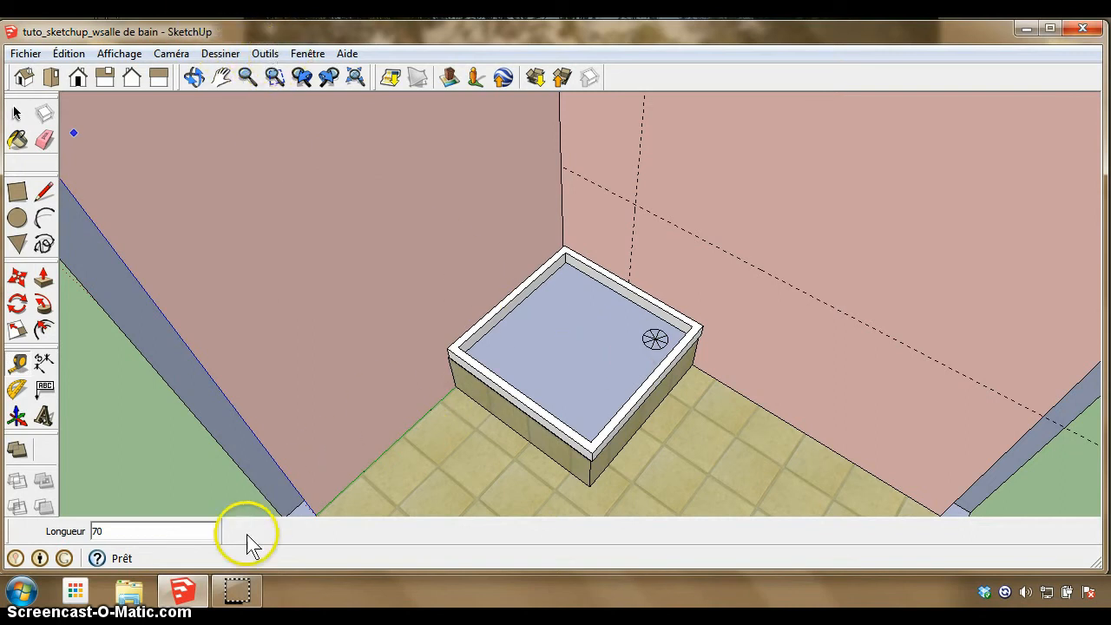
pyautogui.click(184, 592)
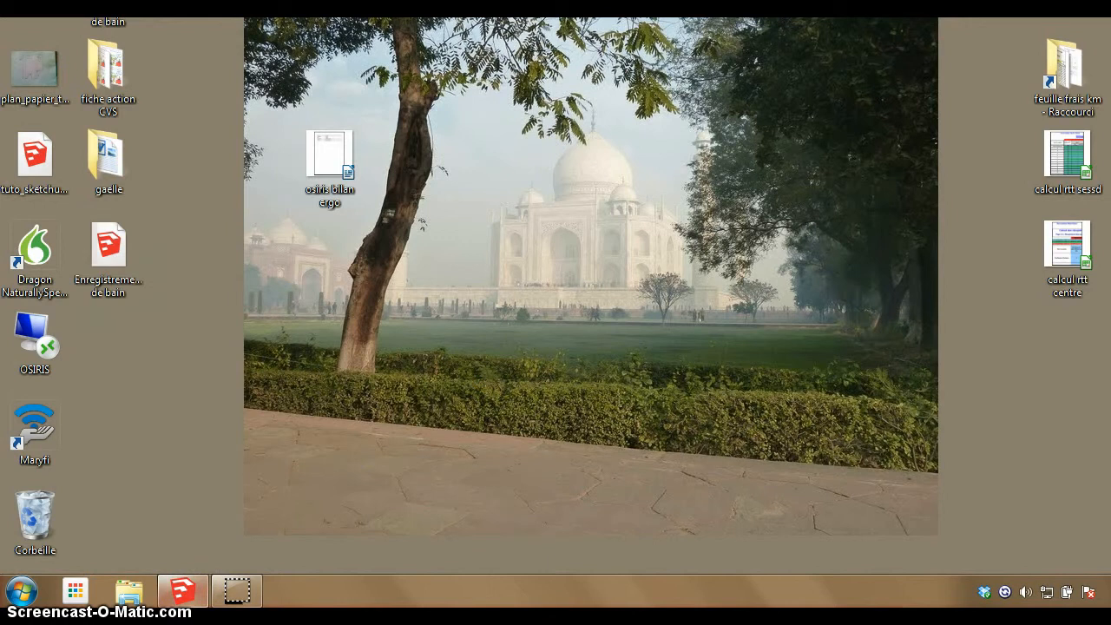
pyautogui.click(190, 595)
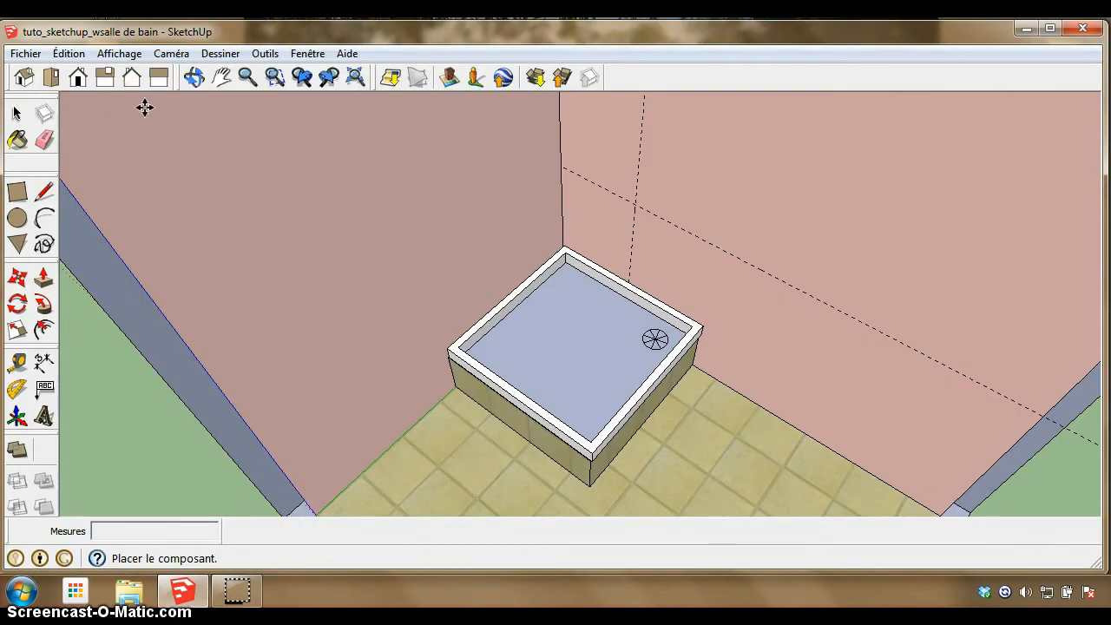
# Try to import "robinet douche + pommeau" and place it where the two wall guides cross.
pyautogui.click(25, 53)
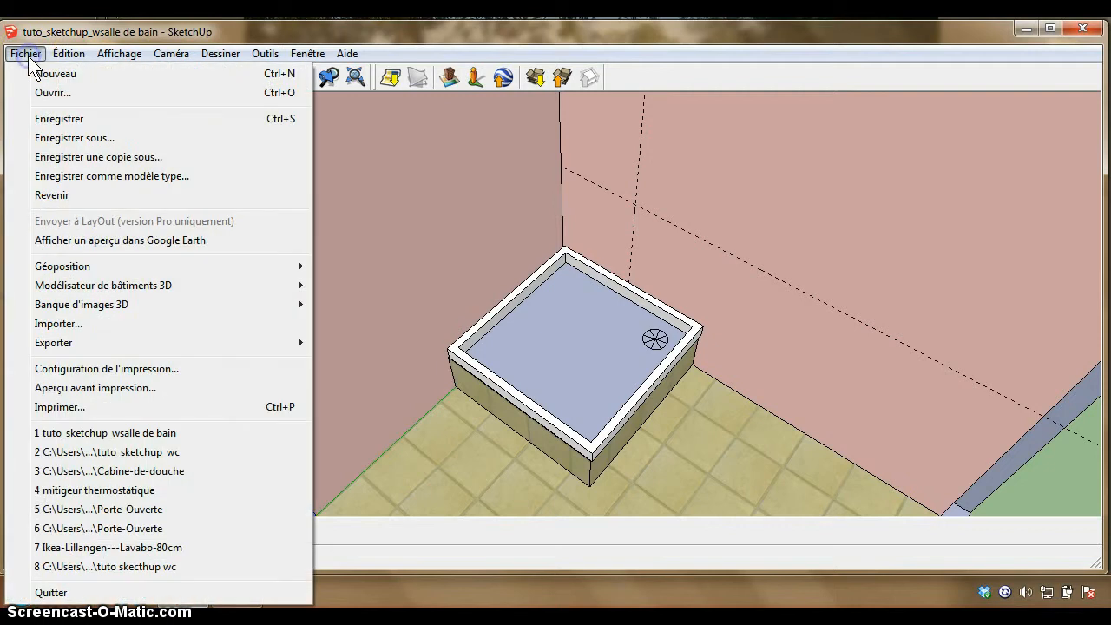
pyautogui.click(57, 323)
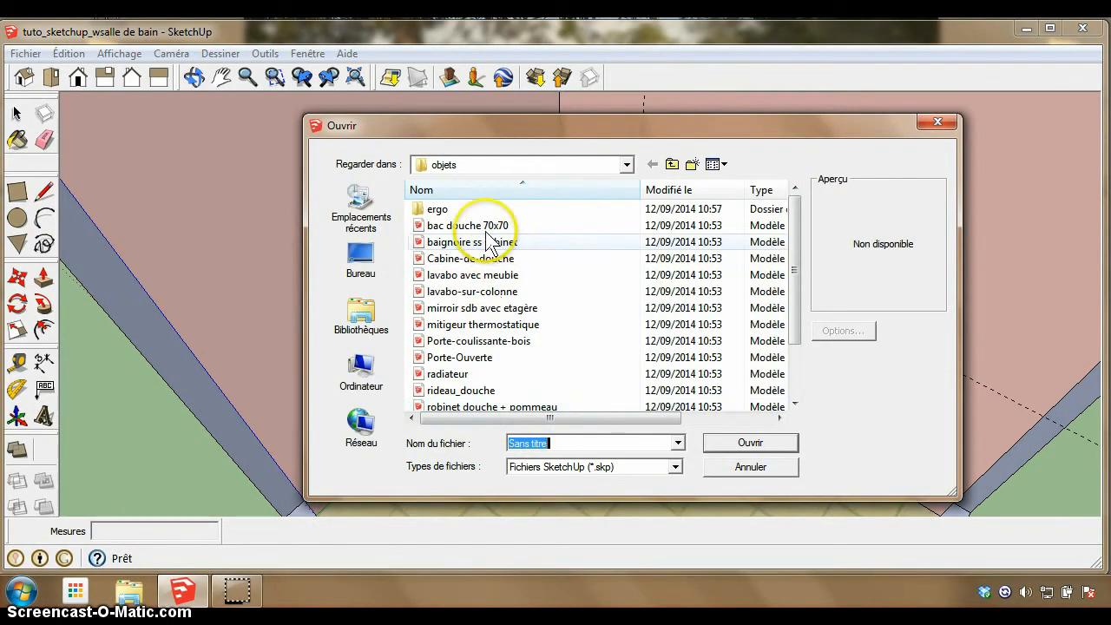
pyautogui.click(795, 403)
pyautogui.click(794, 403)
pyautogui.click(795, 403)
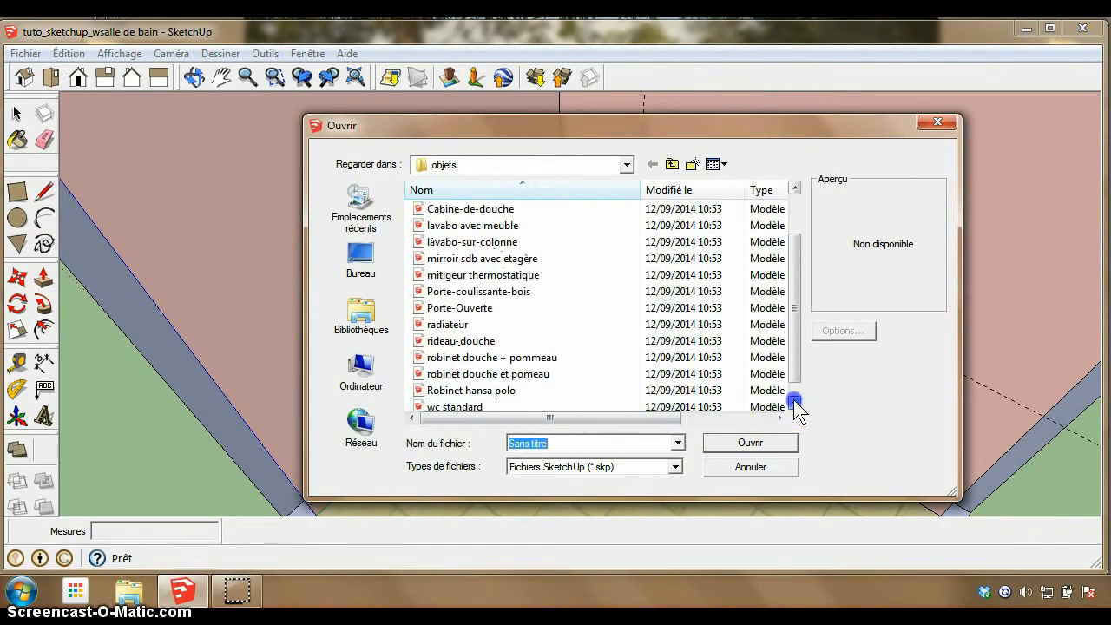
pyautogui.click(794, 402)
pyautogui.click(502, 356)
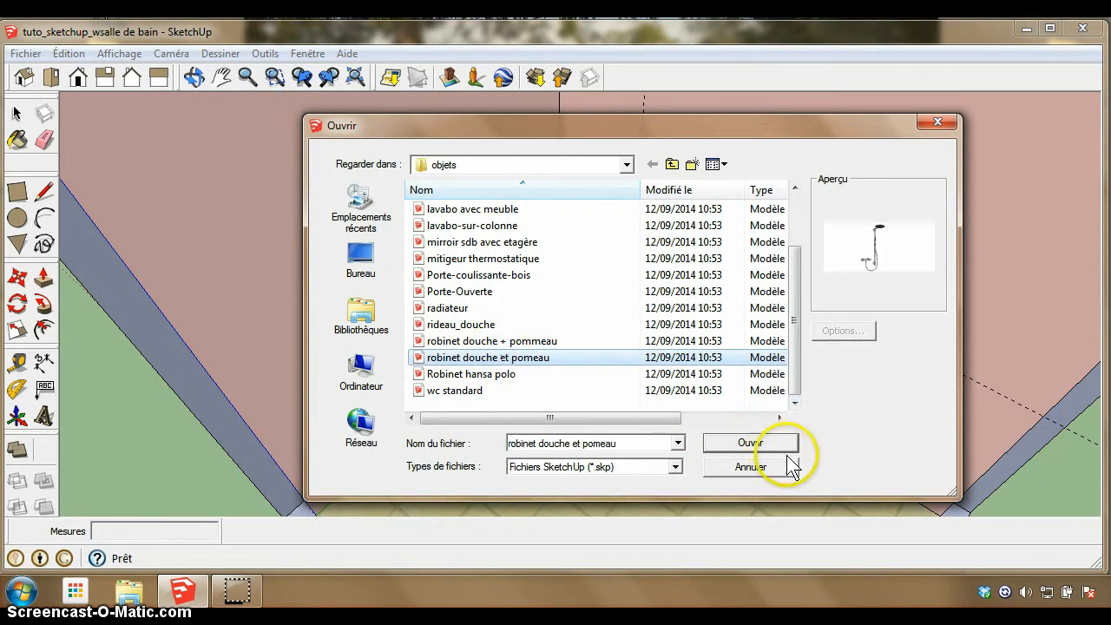
pyautogui.click(510, 341)
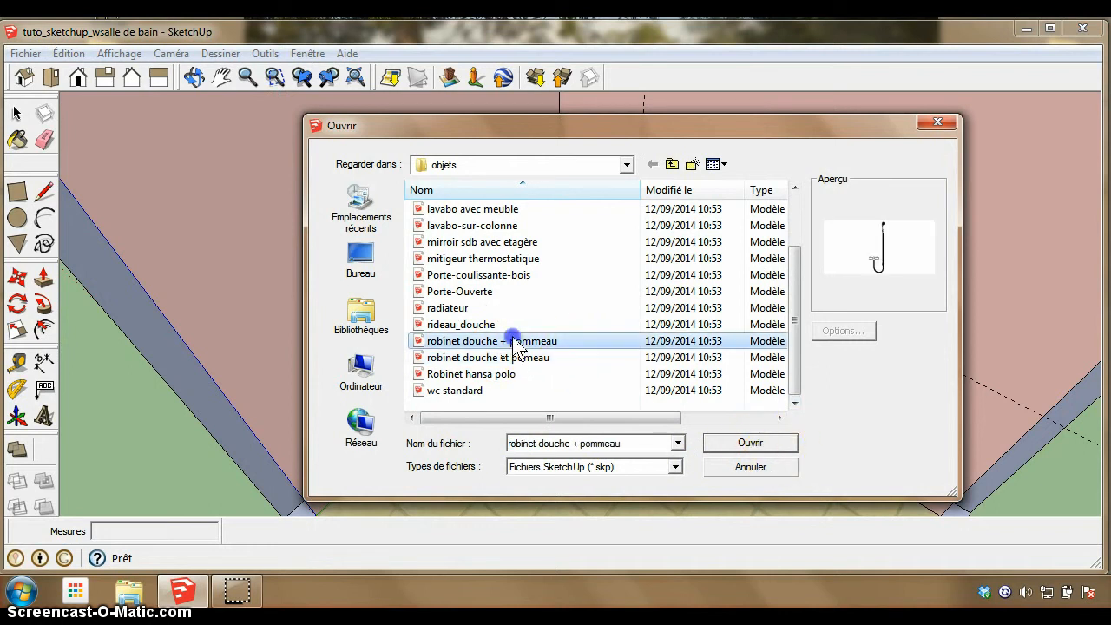
pyautogui.click(740, 443)
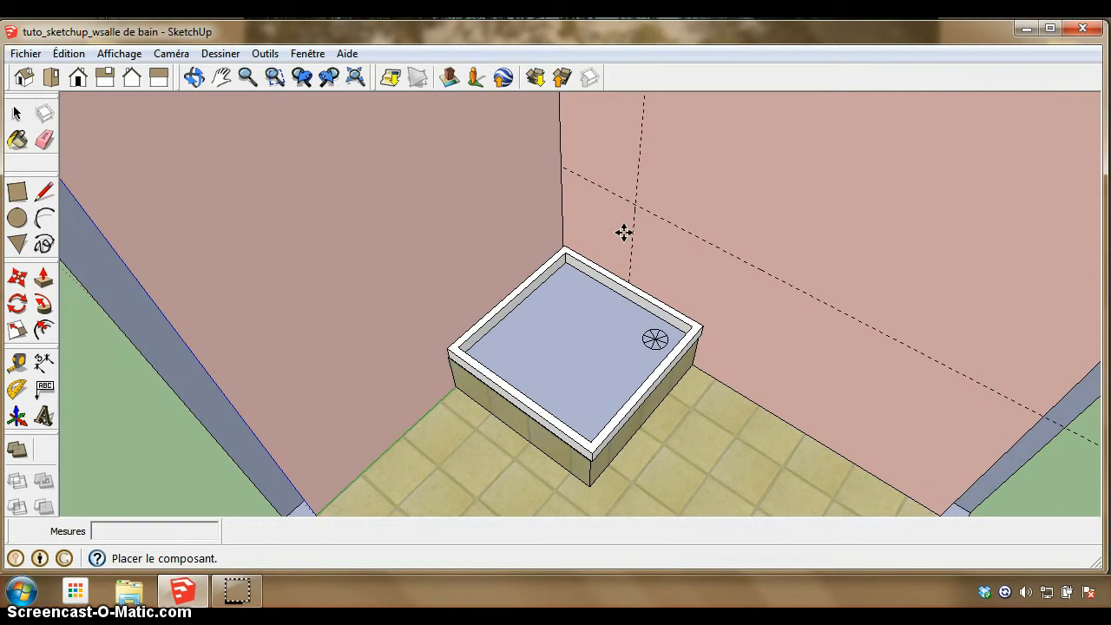
pyautogui.click(463, 337)
pyautogui.click(637, 197)
# Import the "robinet douche + pommeau" model from the objets folder.
pyautogui.click(248, 77)
pyautogui.moveTo(579, 180); pyautogui.dragTo(602, 396)
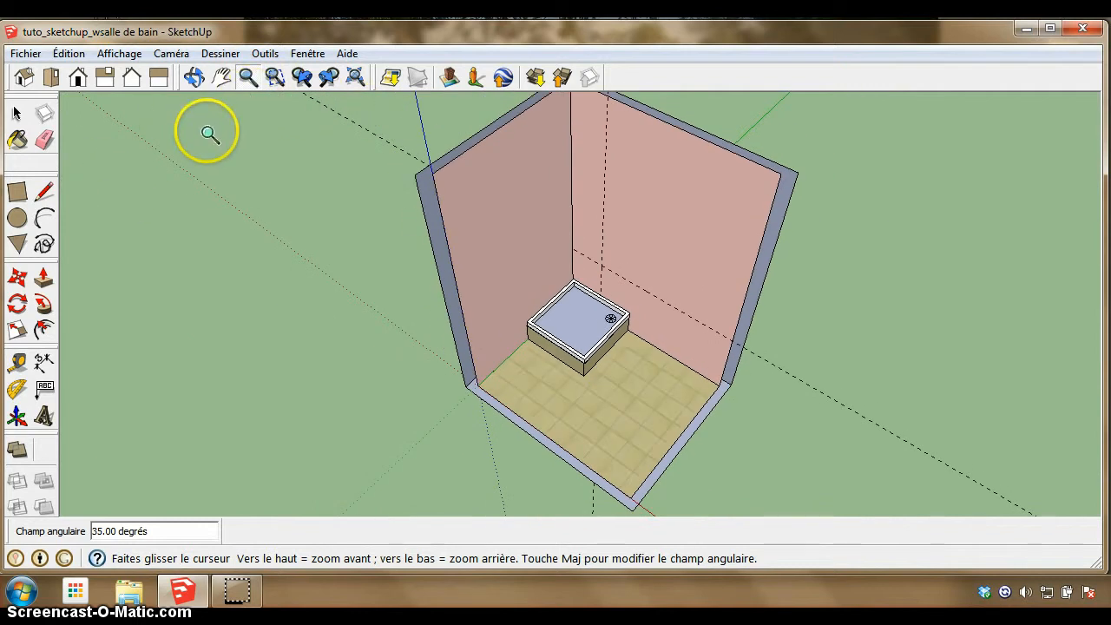
pyautogui.click(17, 113)
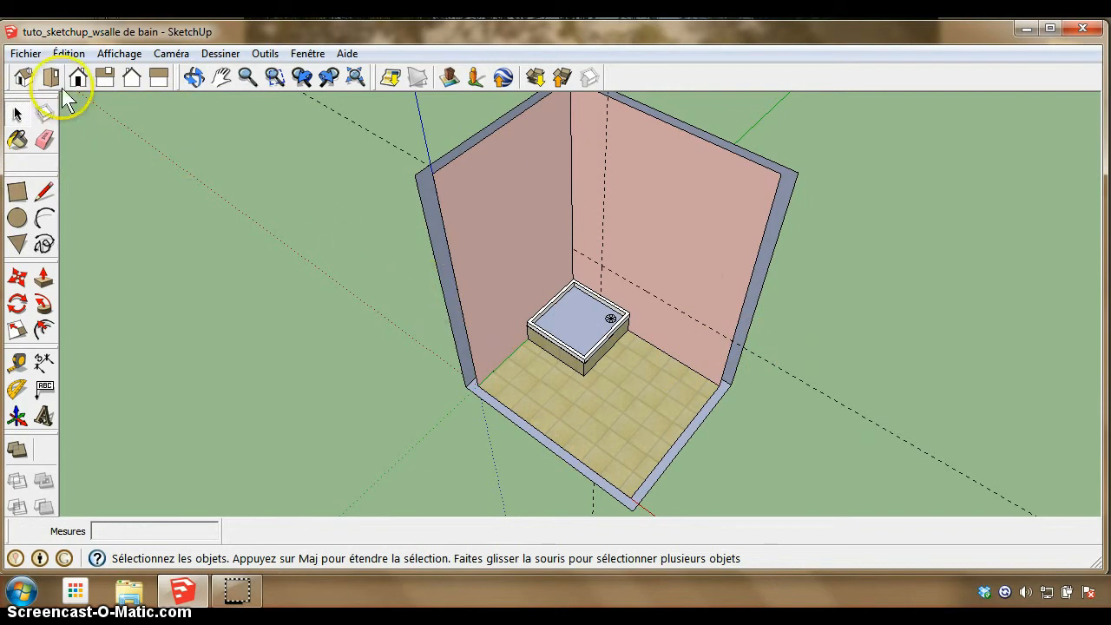
pyautogui.click(26, 54)
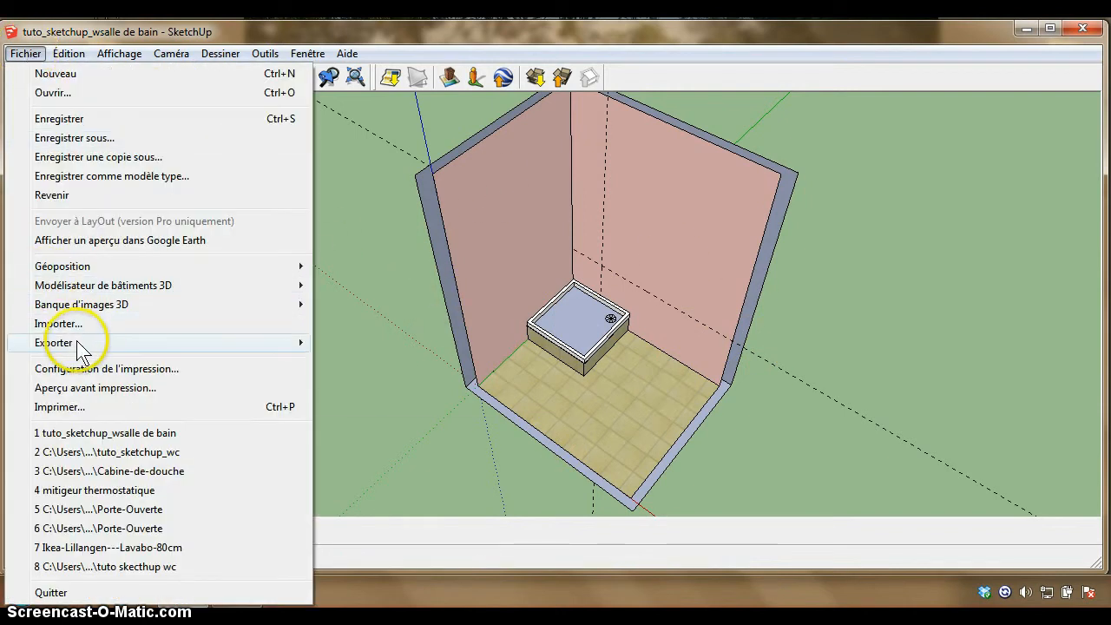
pyautogui.click(73, 324)
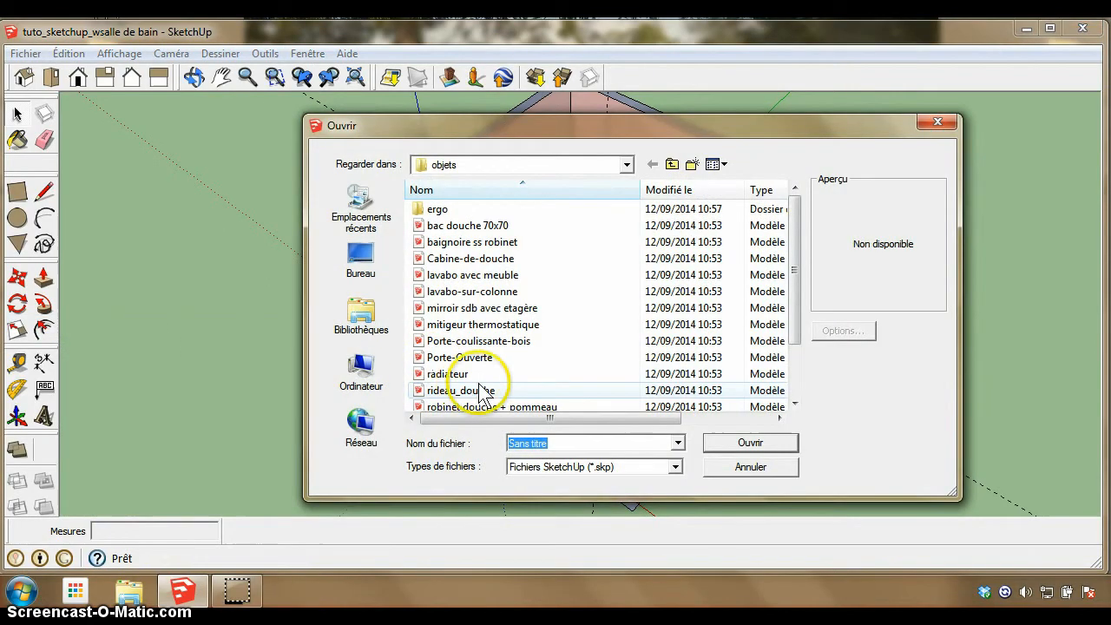
pyautogui.click(443, 405)
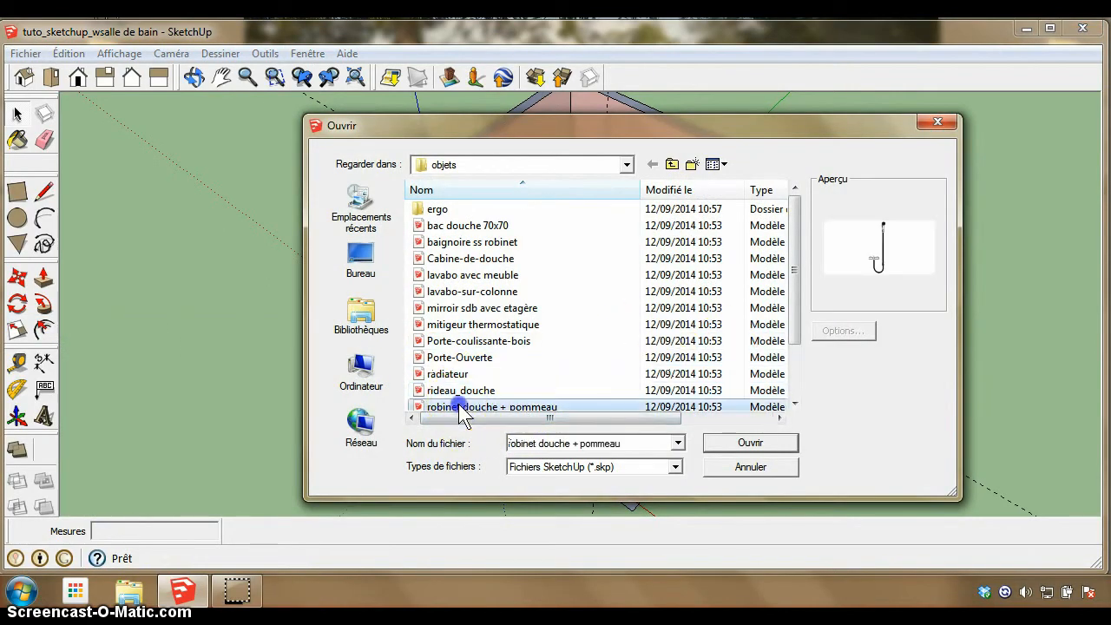
pyautogui.click(752, 444)
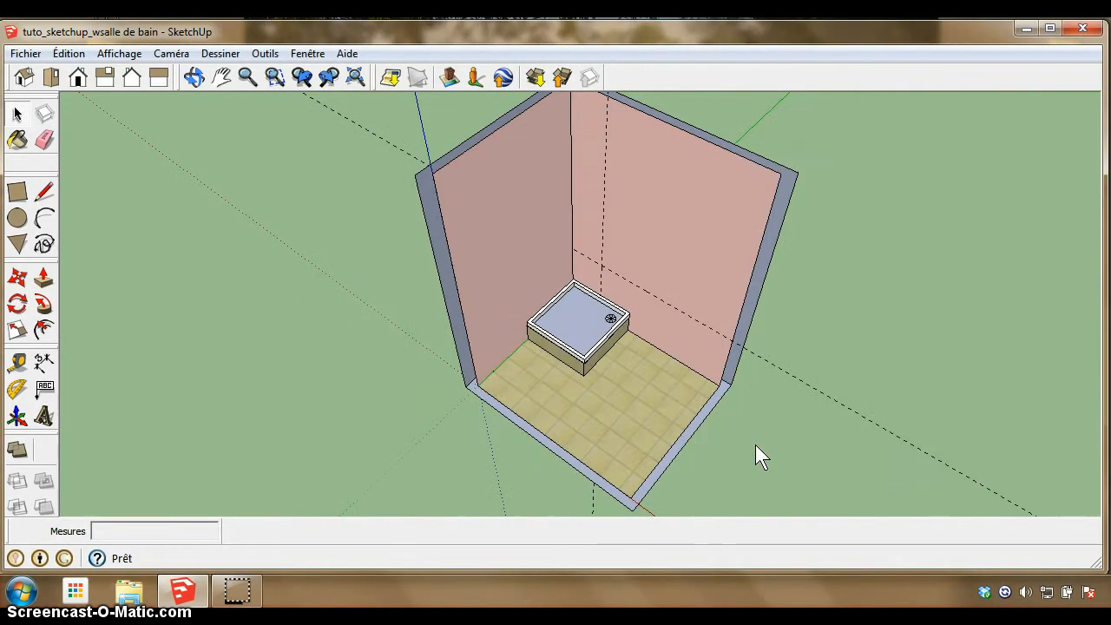
# Place the imported shower mixer in the empty space outside the room, beyond the open end of the right-hand wall.
pyautogui.click(821, 327)
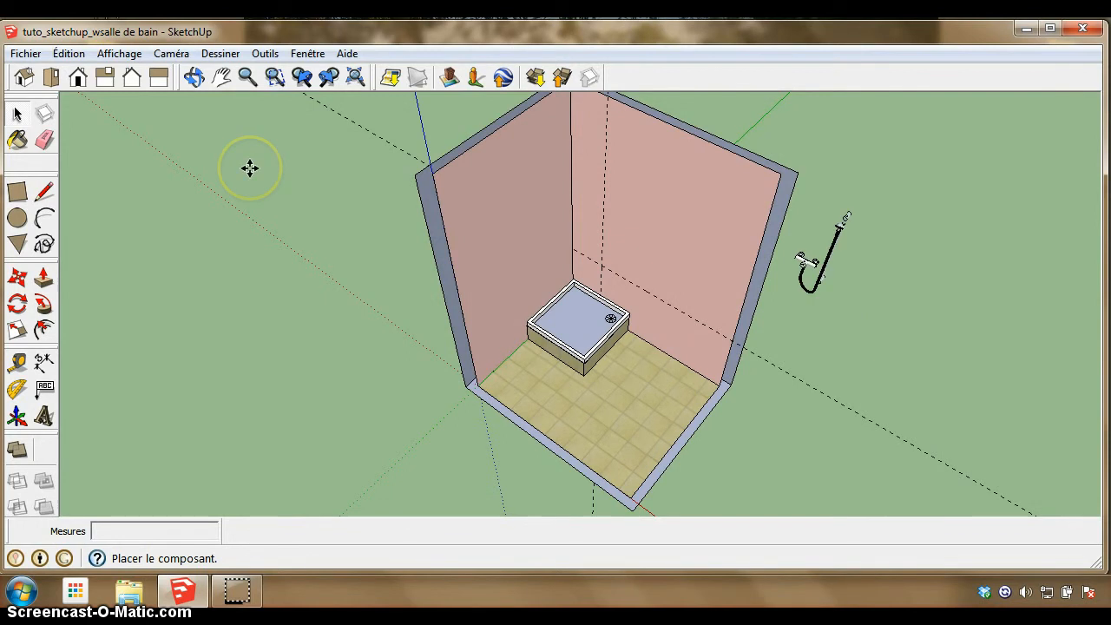
pyautogui.click(851, 254)
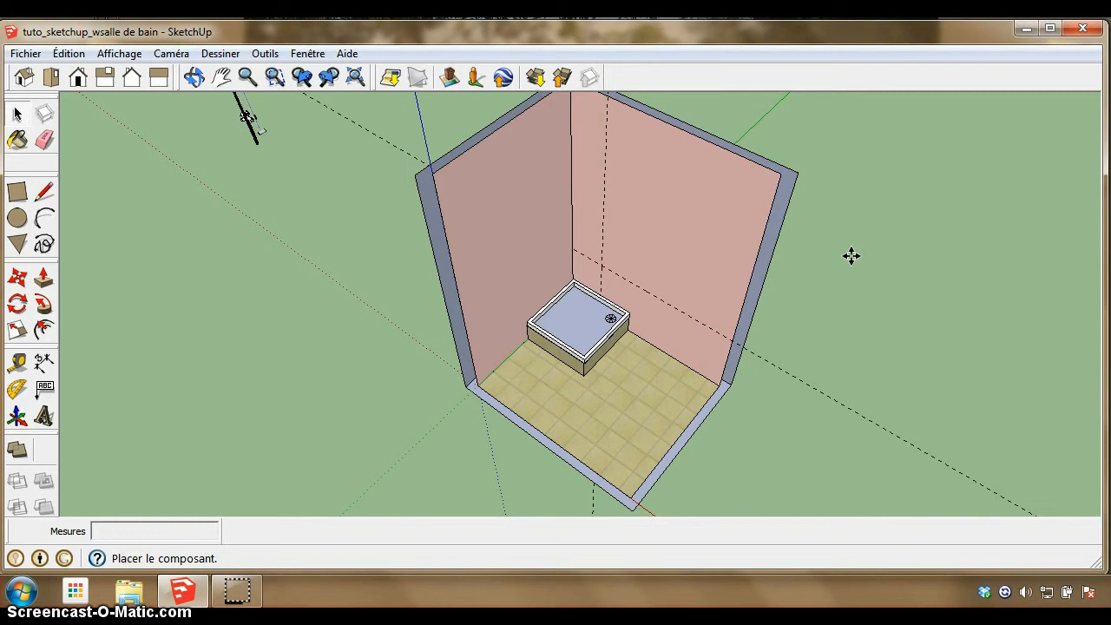
pyautogui.click(676, 308)
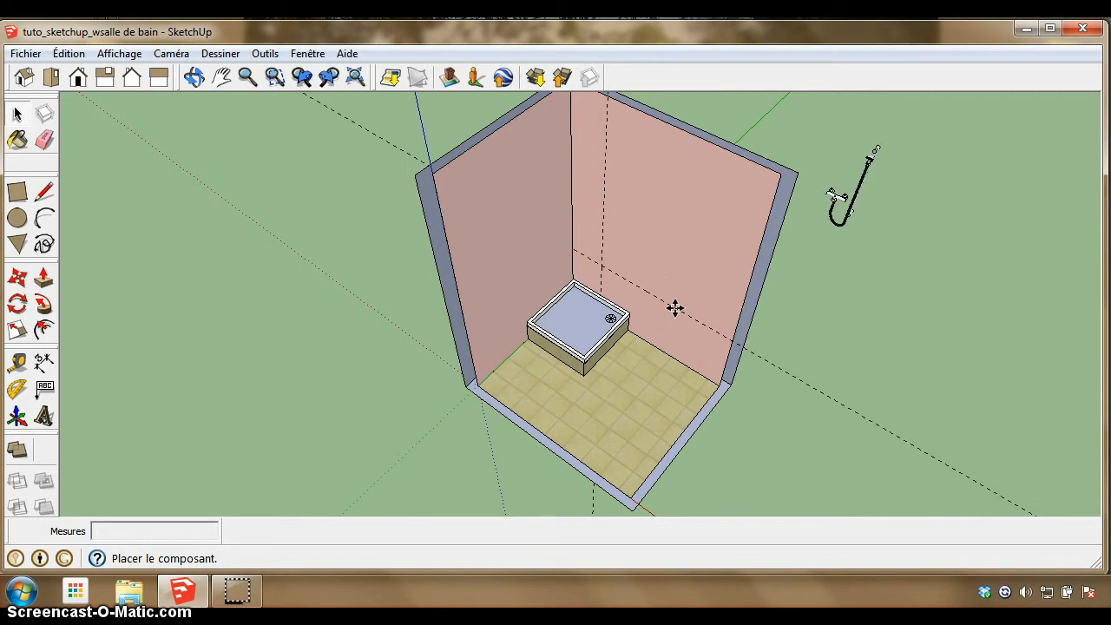
pyautogui.click(810, 359)
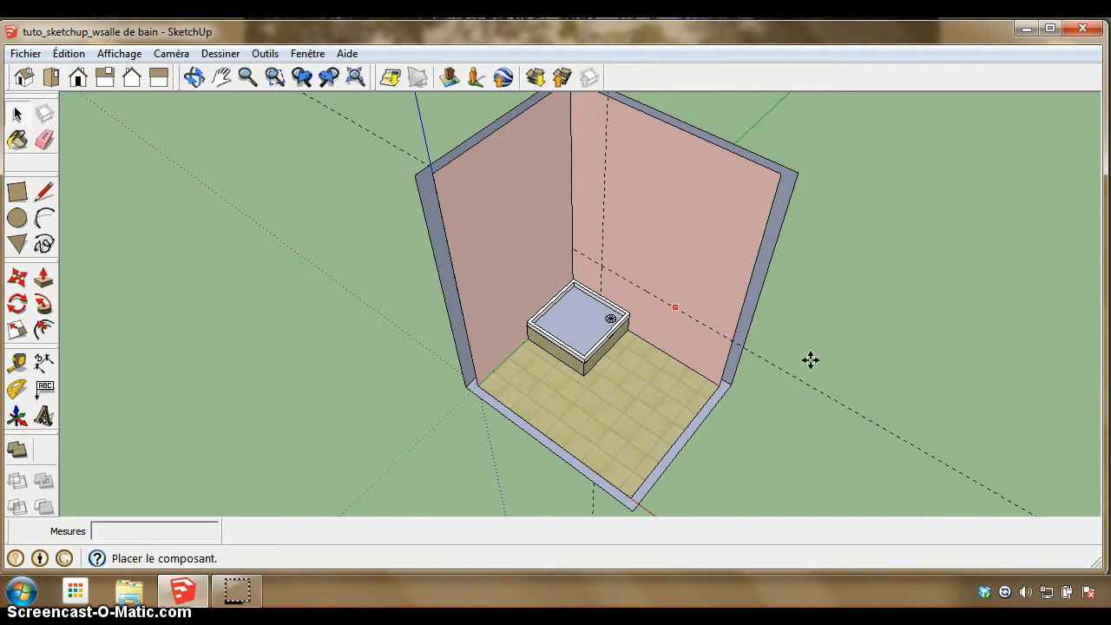
pyautogui.click(436, 365)
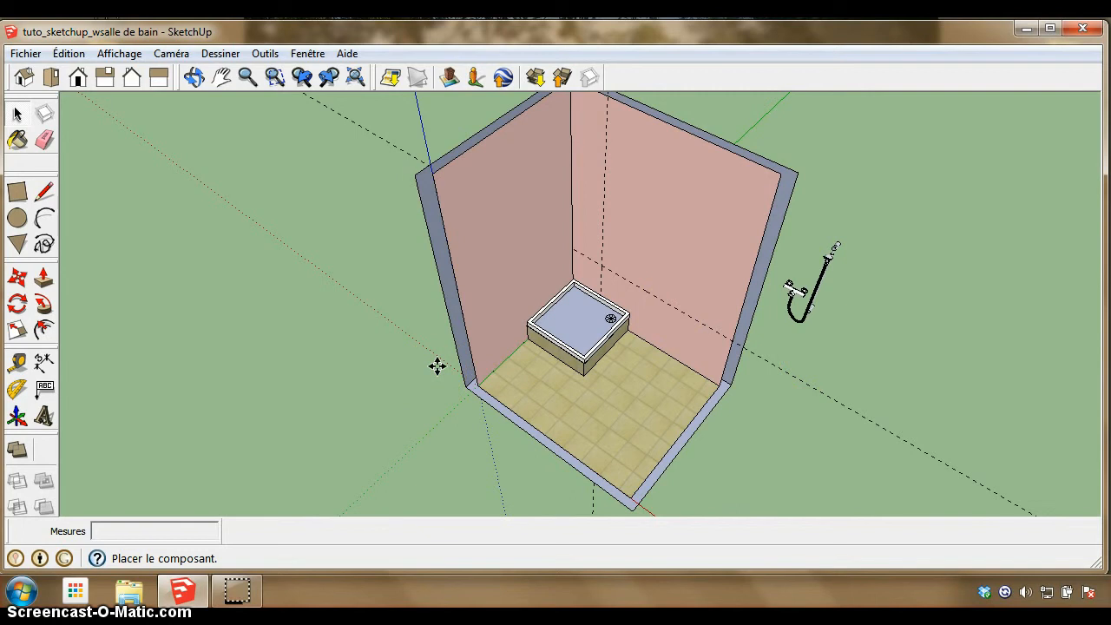
pyautogui.click(802, 315)
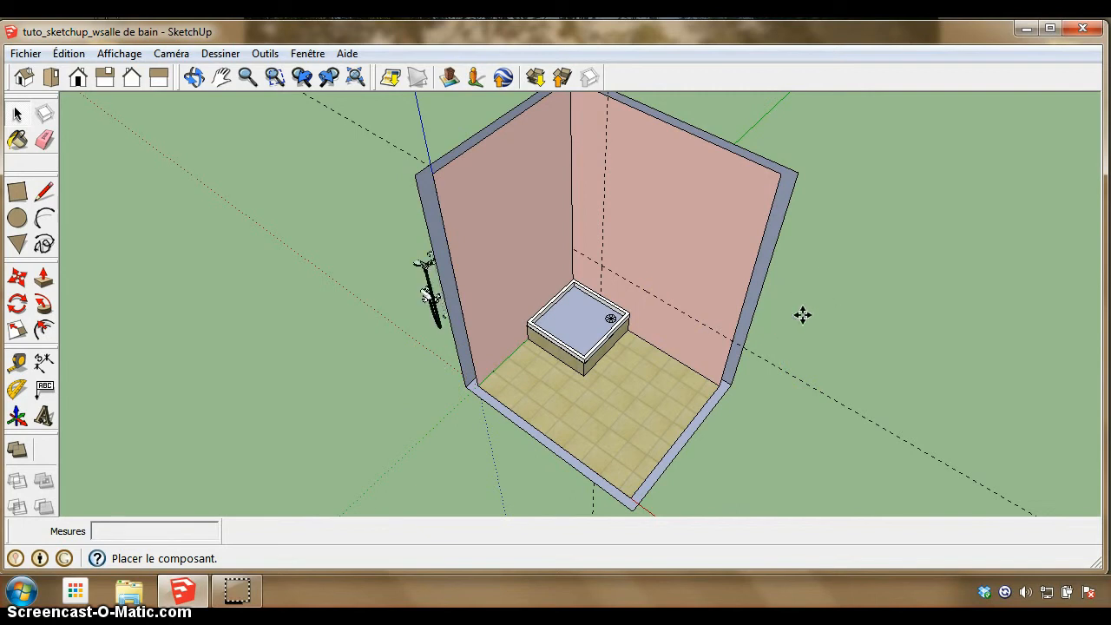
pyautogui.click(835, 284)
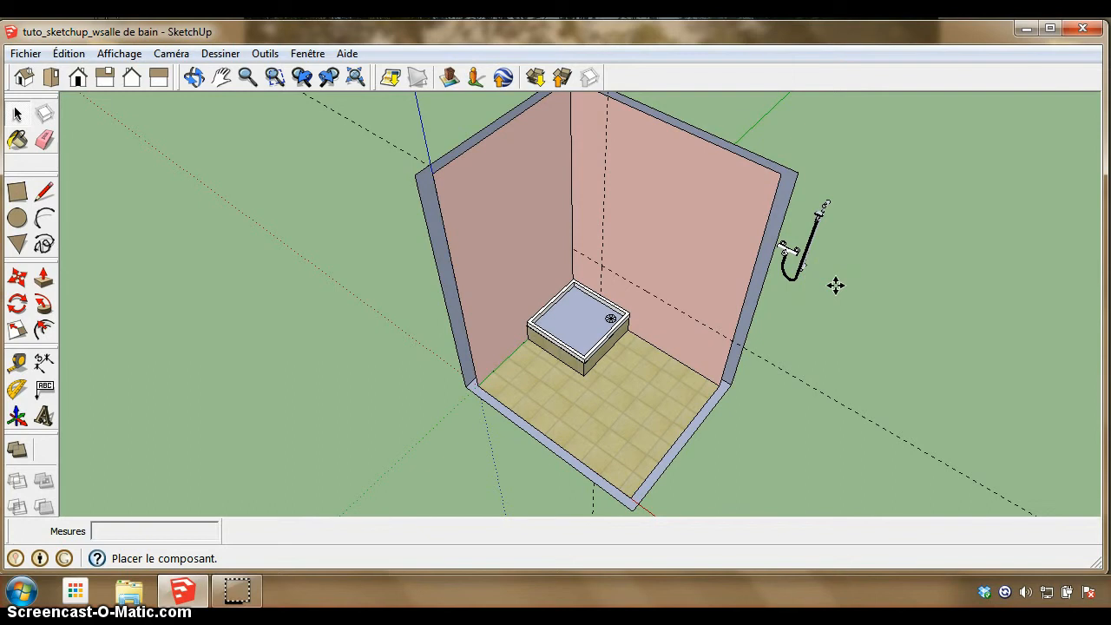
pyautogui.click(832, 300)
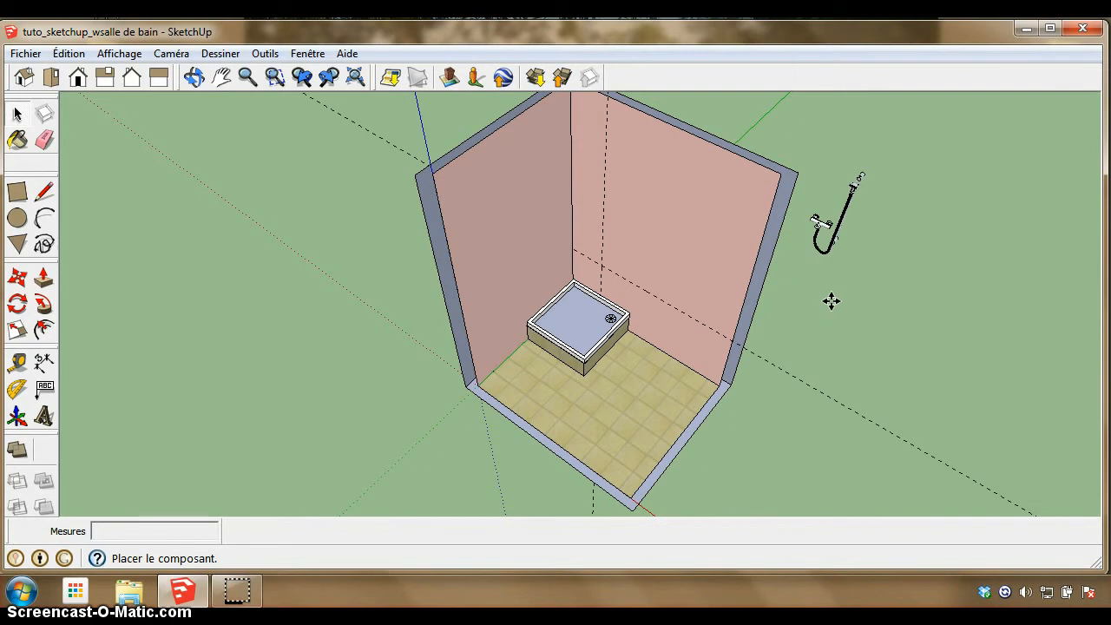
pyautogui.click(832, 300)
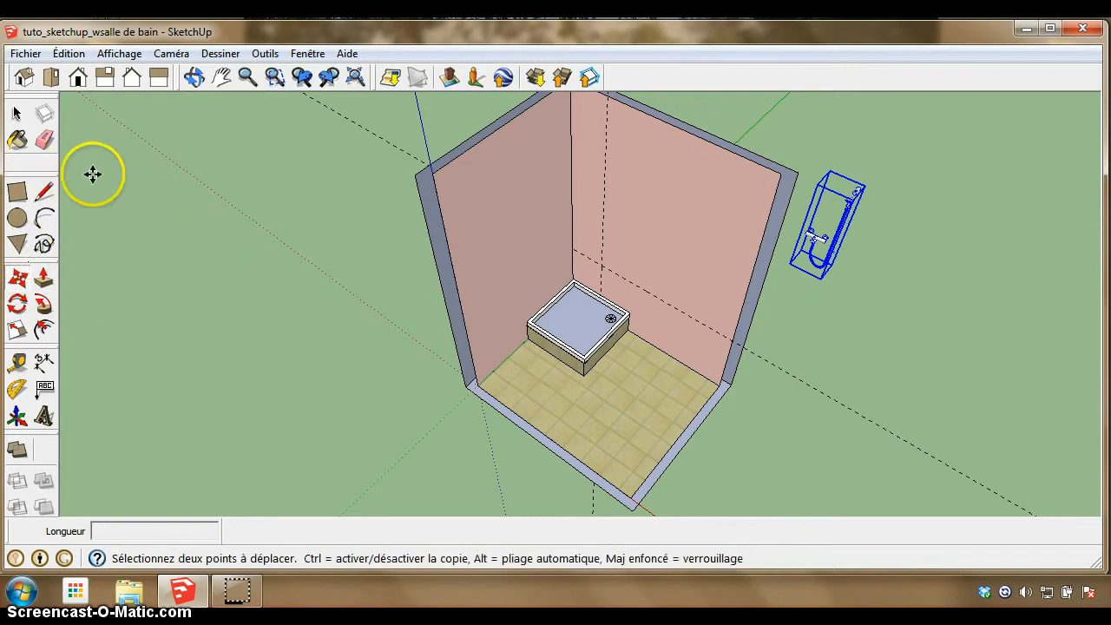
# Move the shower mixer by its lower corner about 230 cm along the green axis to the open end of the right-hand wall.
pyautogui.click(19, 277)
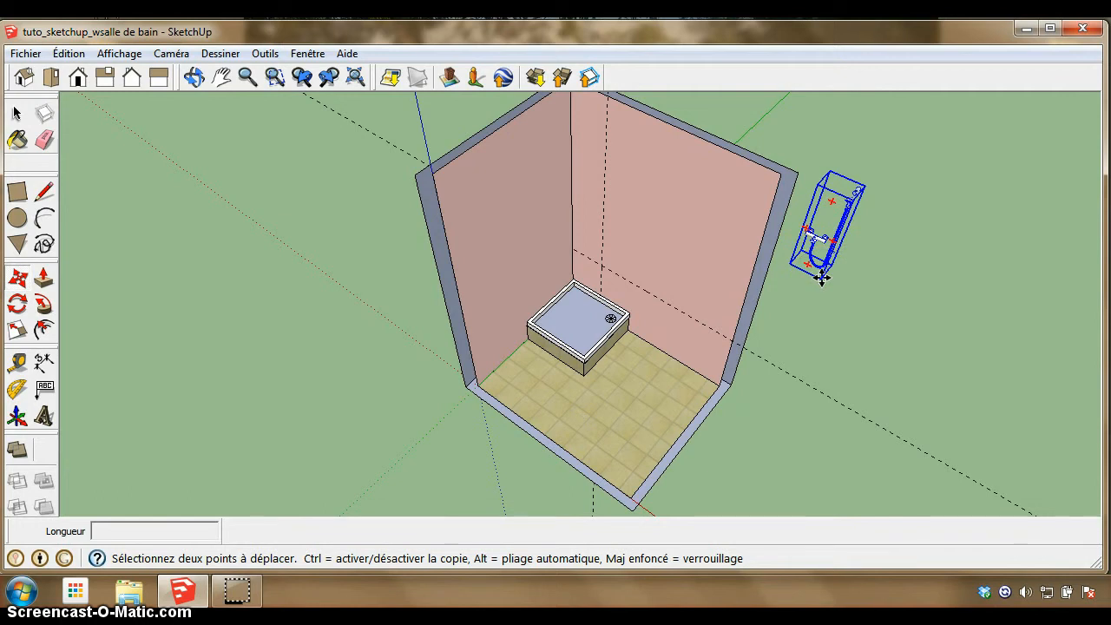
pyautogui.click(822, 277)
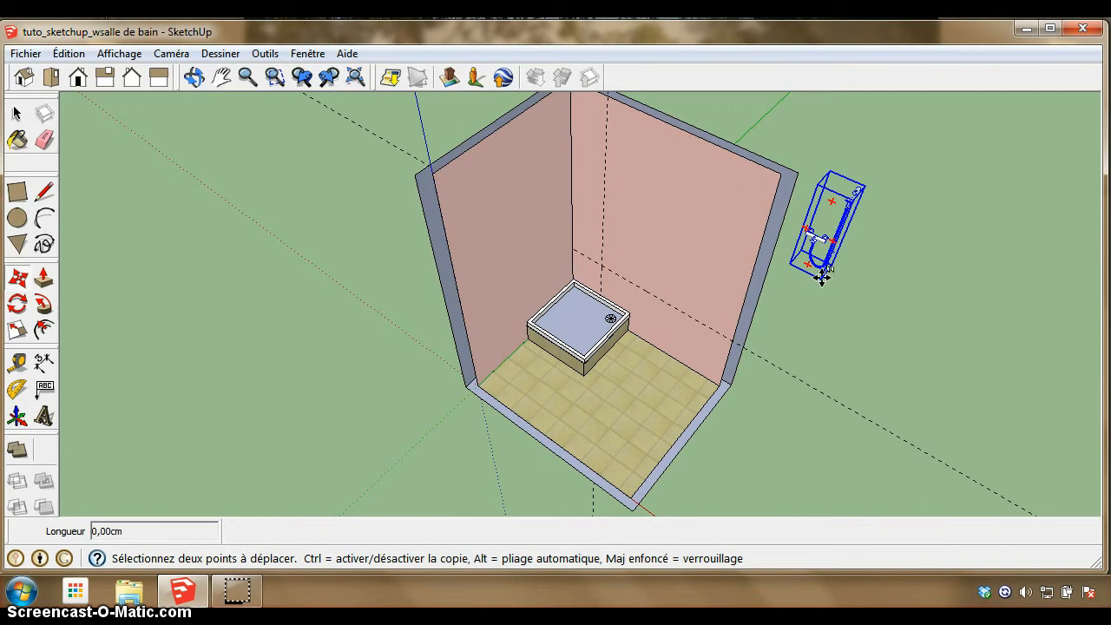
pyautogui.moveTo(821, 276); pyautogui.dragTo(715, 418)
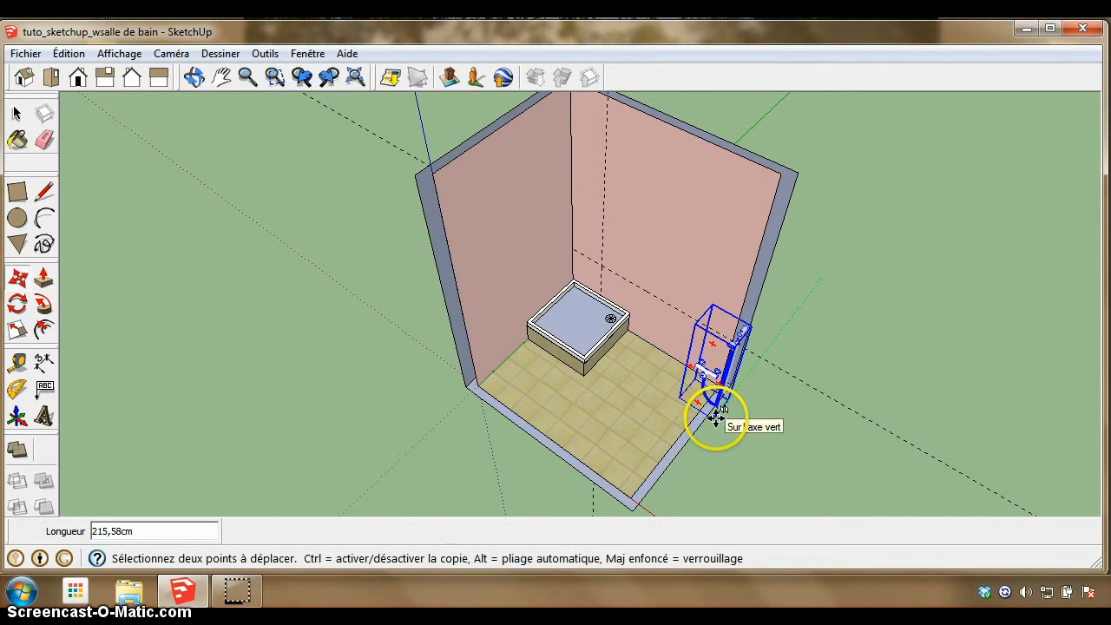
pyautogui.moveTo(715, 418); pyautogui.dragTo(676, 409)
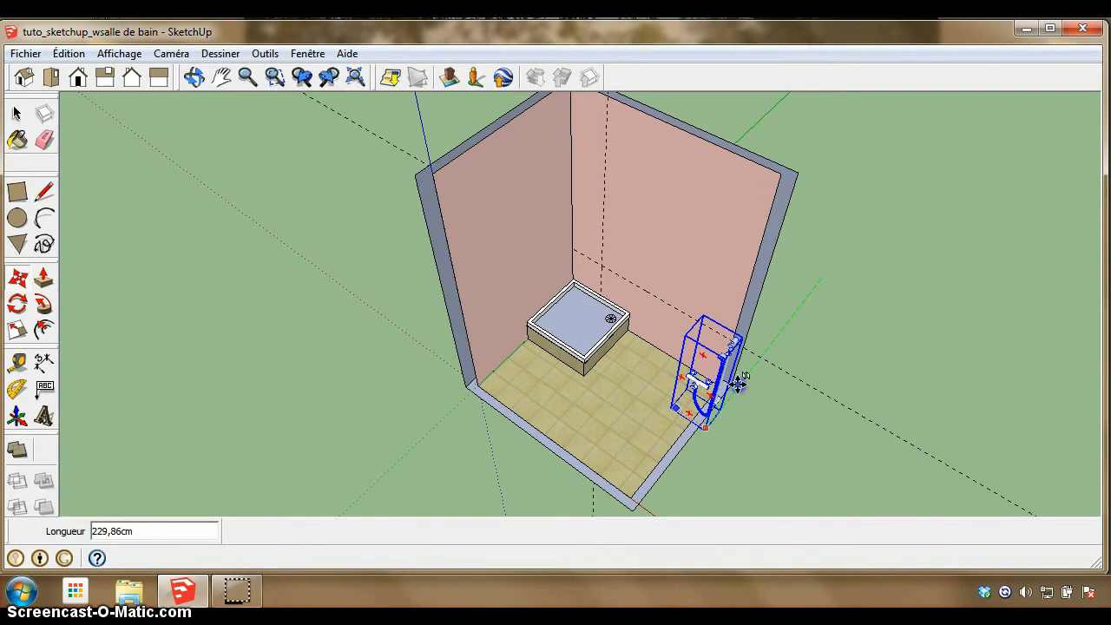
pyautogui.click(679, 313)
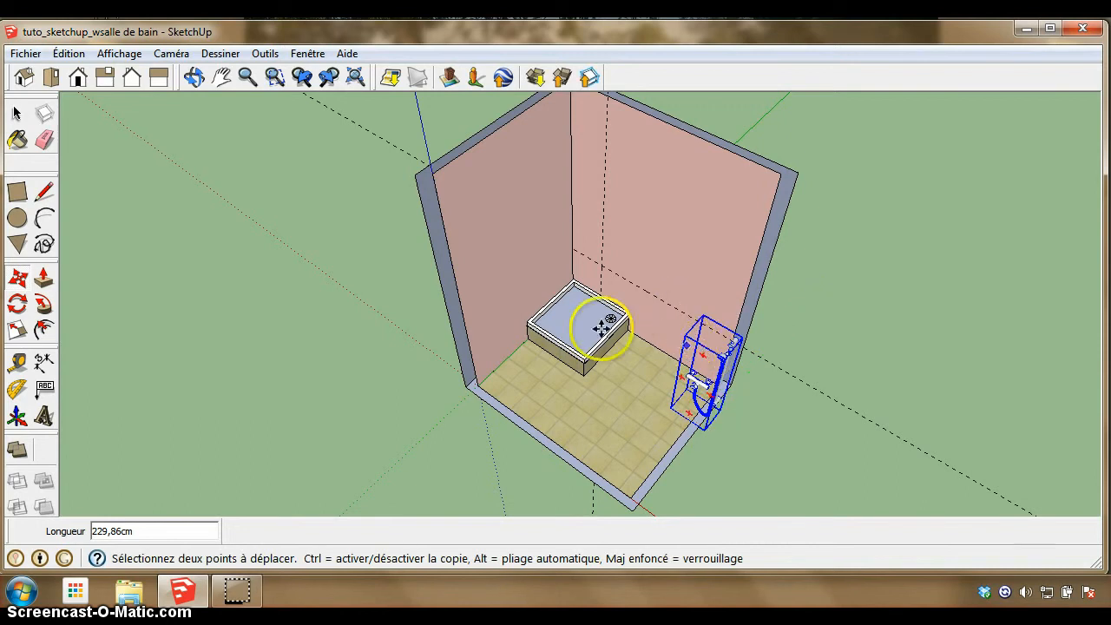
# Raise the shower mixer vertically and adjust its height until the tap body lines up with the horizontal wall guide.
pyautogui.click(193, 77)
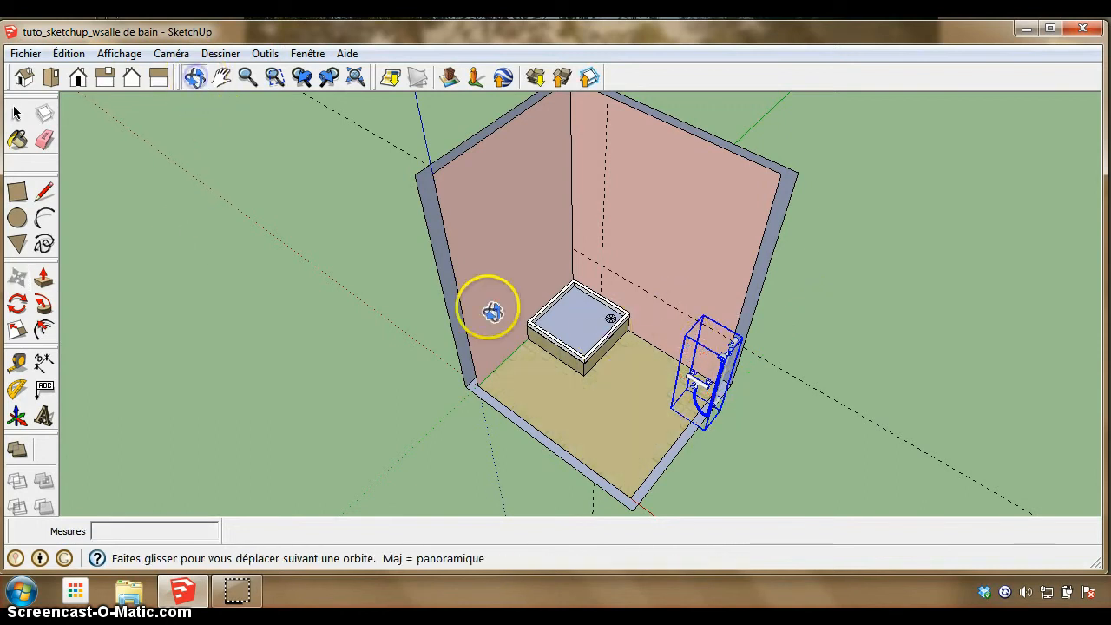
pyautogui.moveTo(492, 313); pyautogui.dragTo(645, 234)
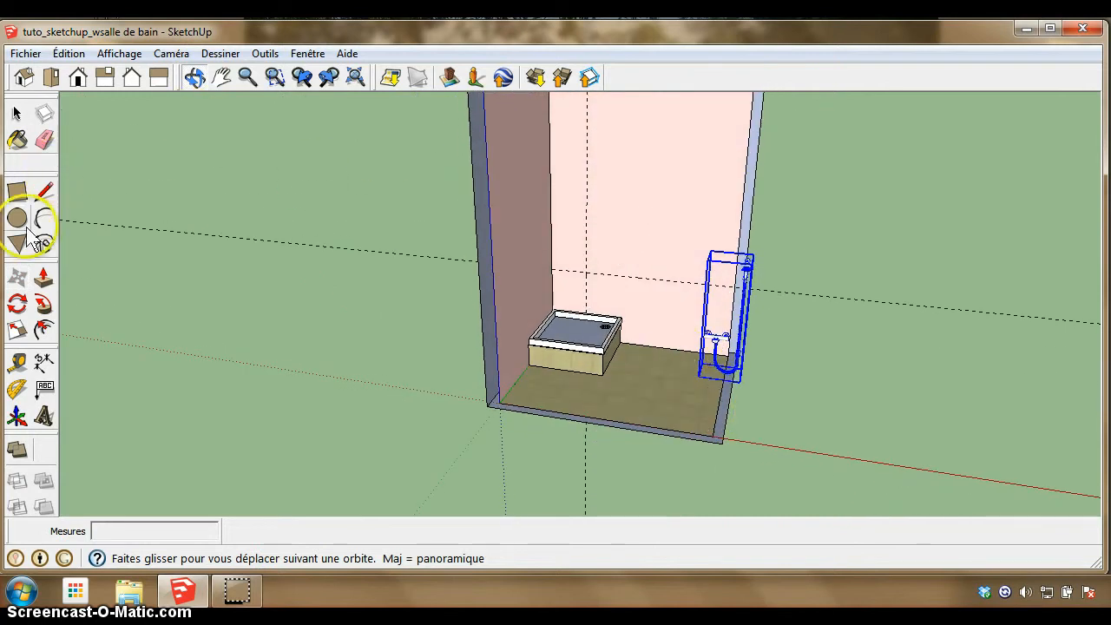
pyautogui.click(18, 277)
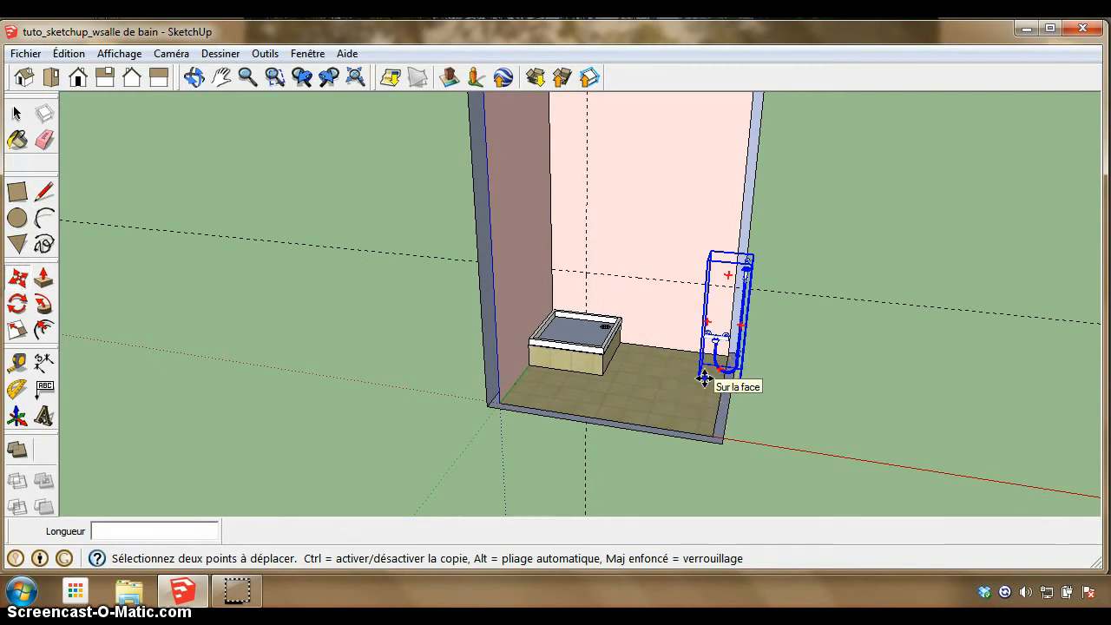
pyautogui.click(705, 379)
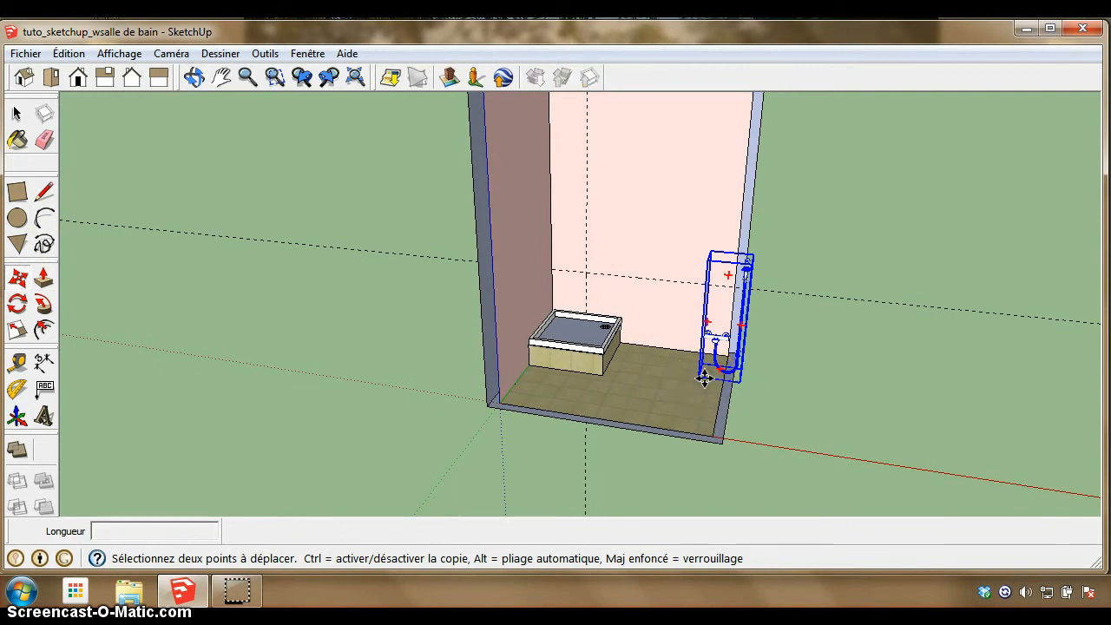
pyautogui.moveTo(705, 379); pyautogui.dragTo(705, 296)
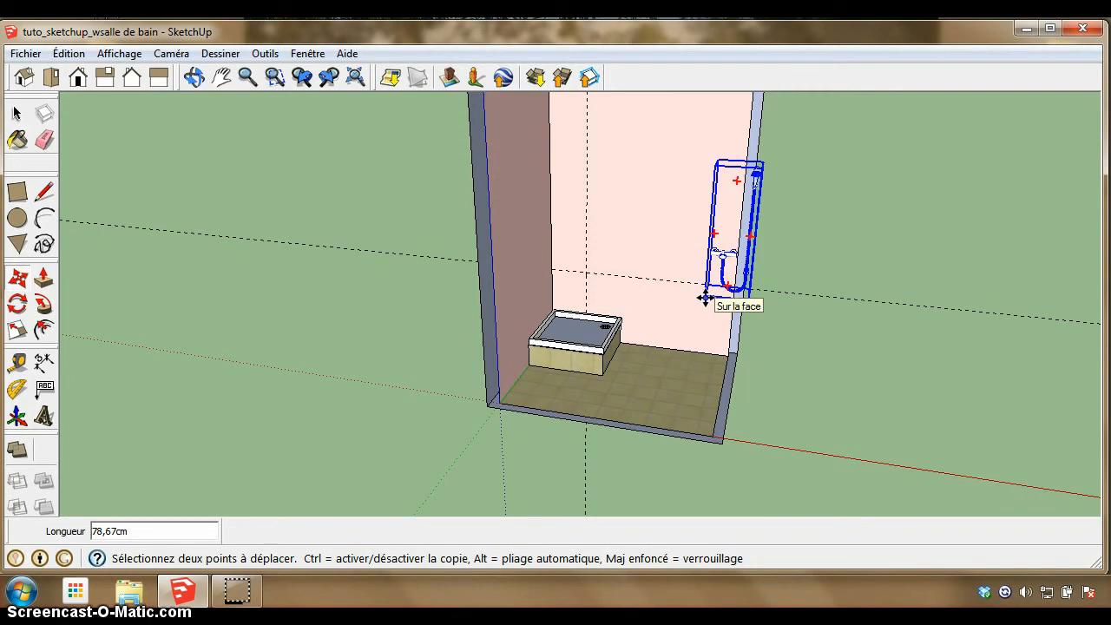
pyautogui.click(705, 298)
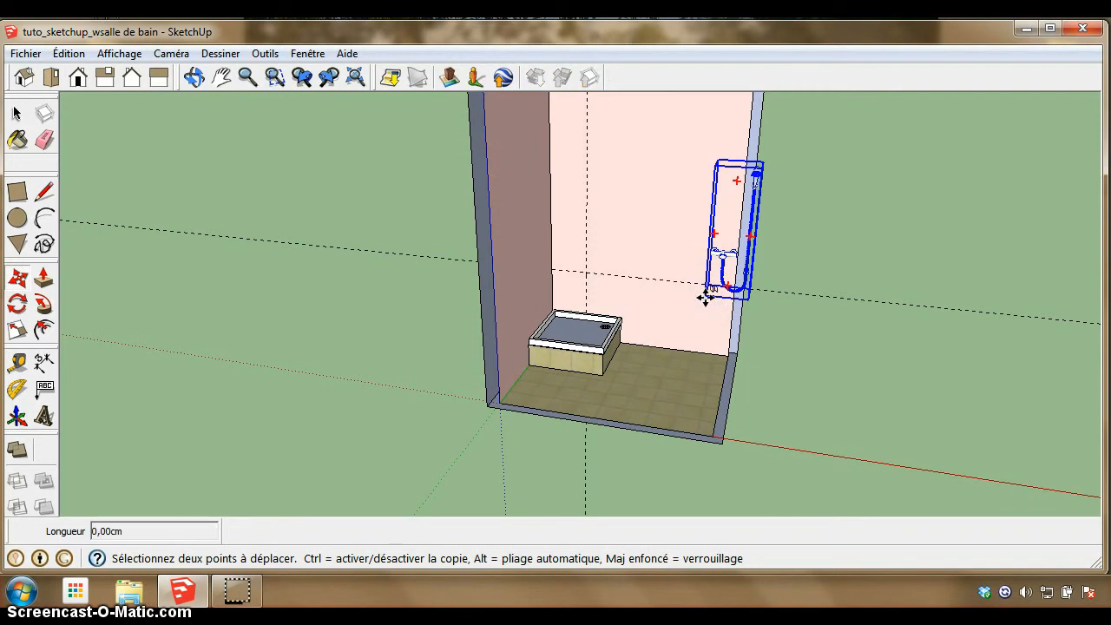
pyautogui.moveTo(705, 297); pyautogui.dragTo(707, 329)
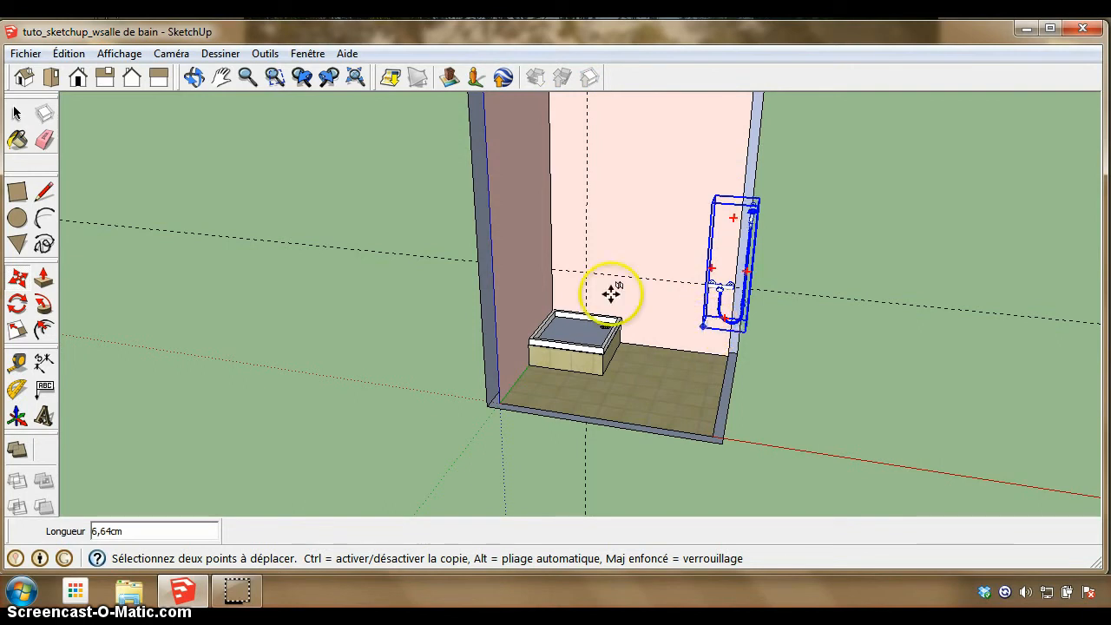
pyautogui.click(681, 325)
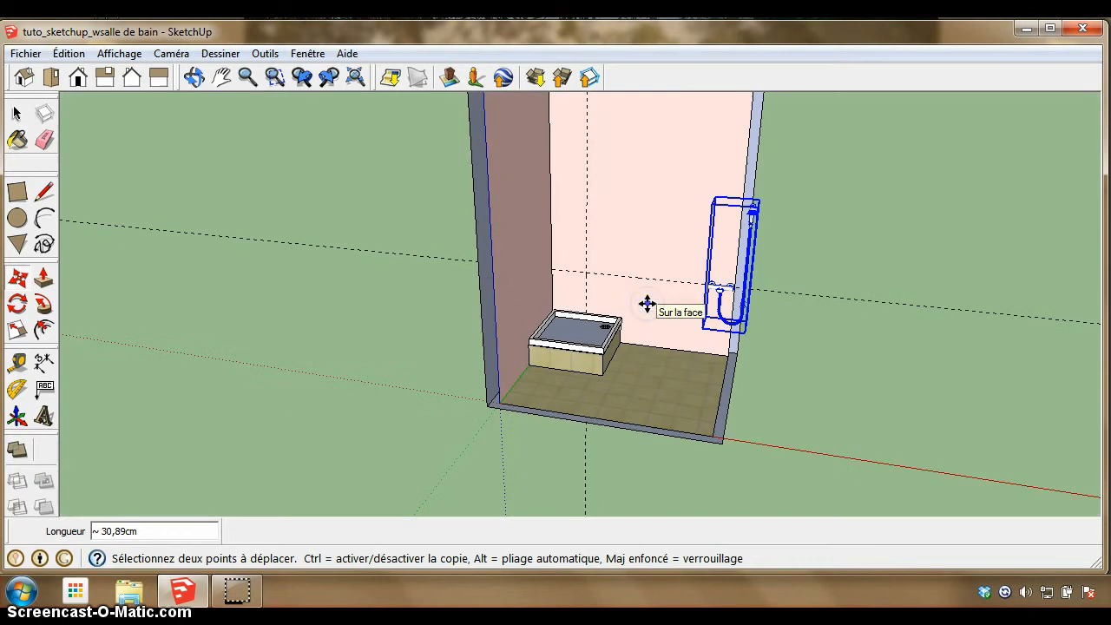
pyautogui.click(247, 78)
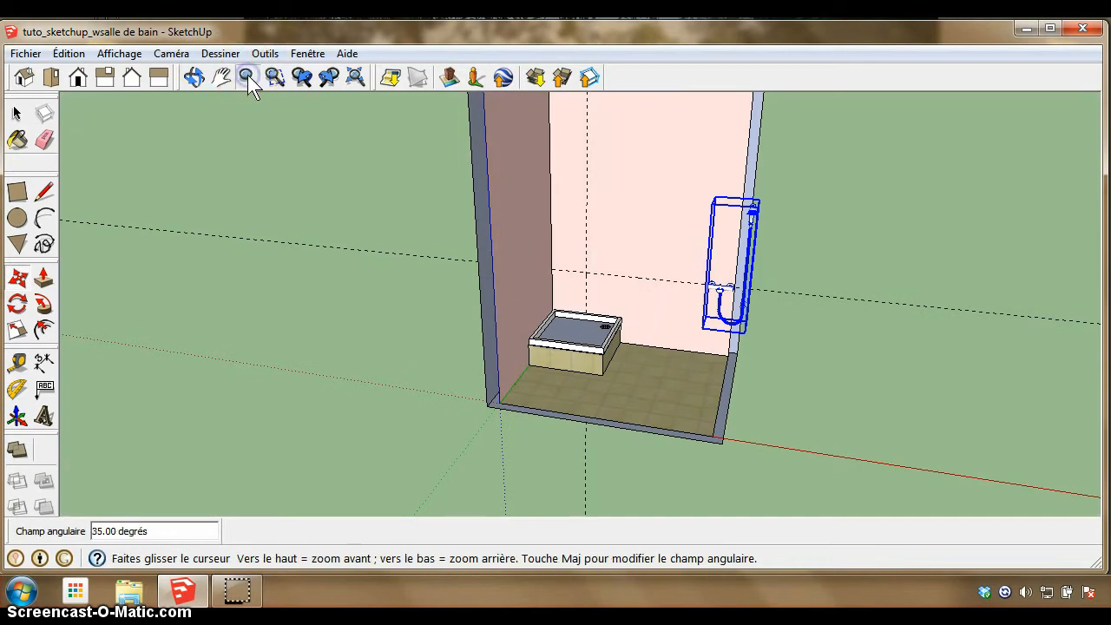
pyautogui.moveTo(690, 350); pyautogui.dragTo(772, 215)
pyautogui.moveTo(763, 382); pyautogui.dragTo(826, 264)
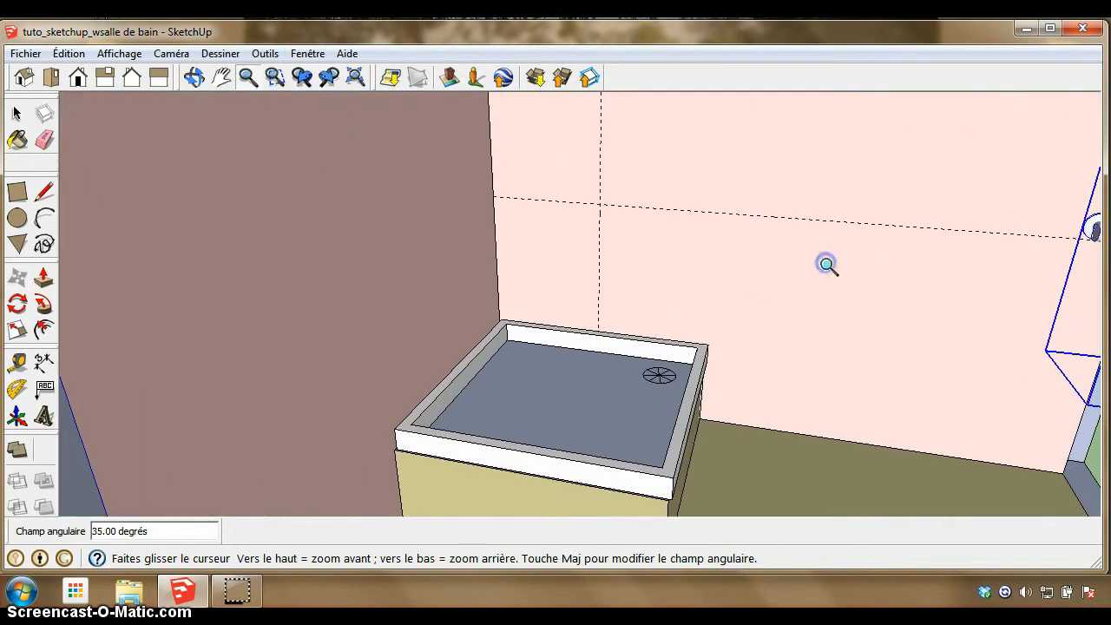
pyautogui.click(222, 77)
pyautogui.moveTo(997, 349); pyautogui.dragTo(736, 345)
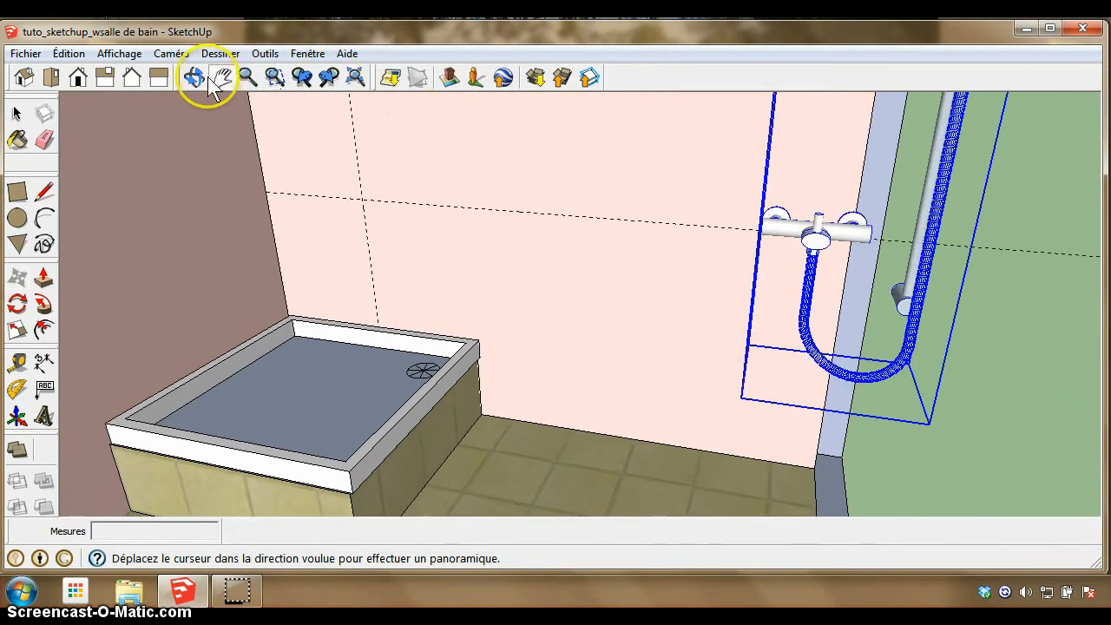
pyautogui.click(196, 77)
pyautogui.moveTo(575, 219); pyautogui.dragTo(617, 238)
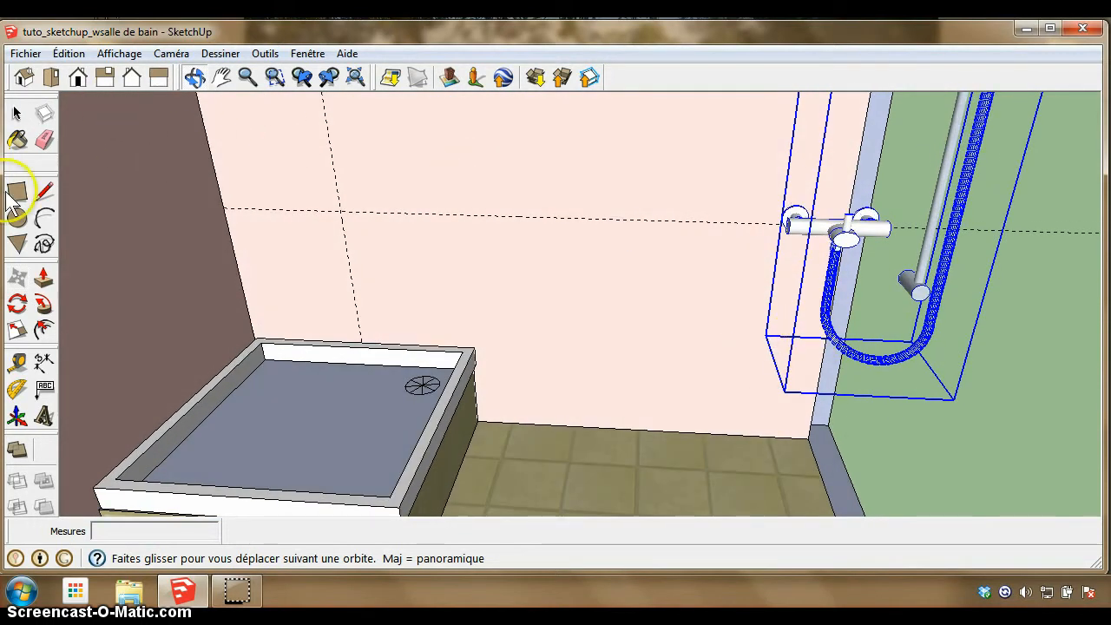
pyautogui.click(17, 277)
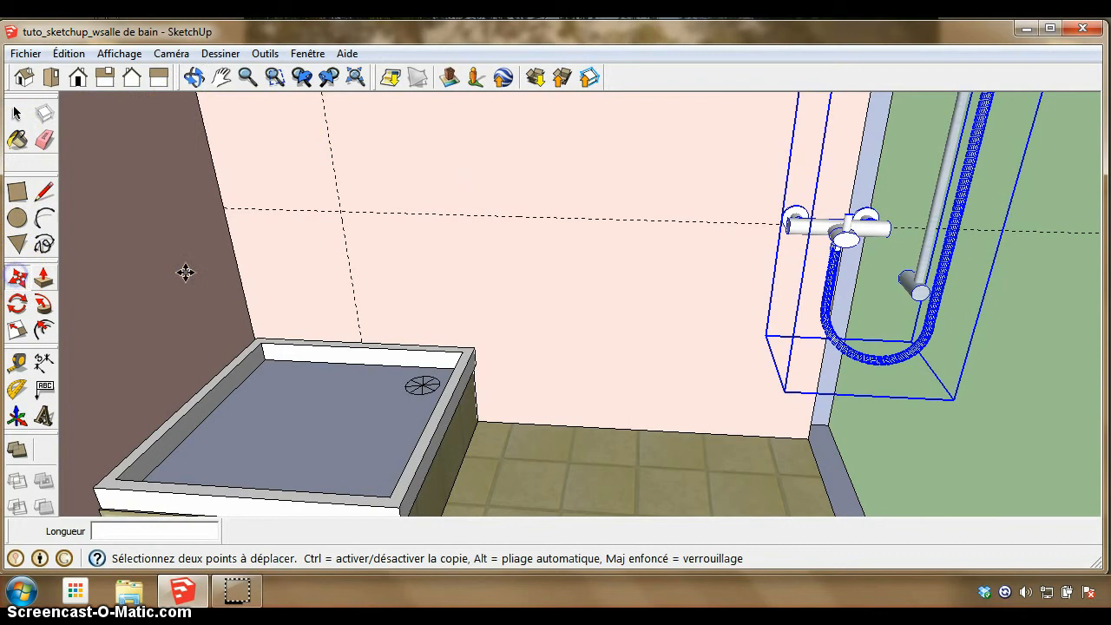
pyautogui.click(766, 336)
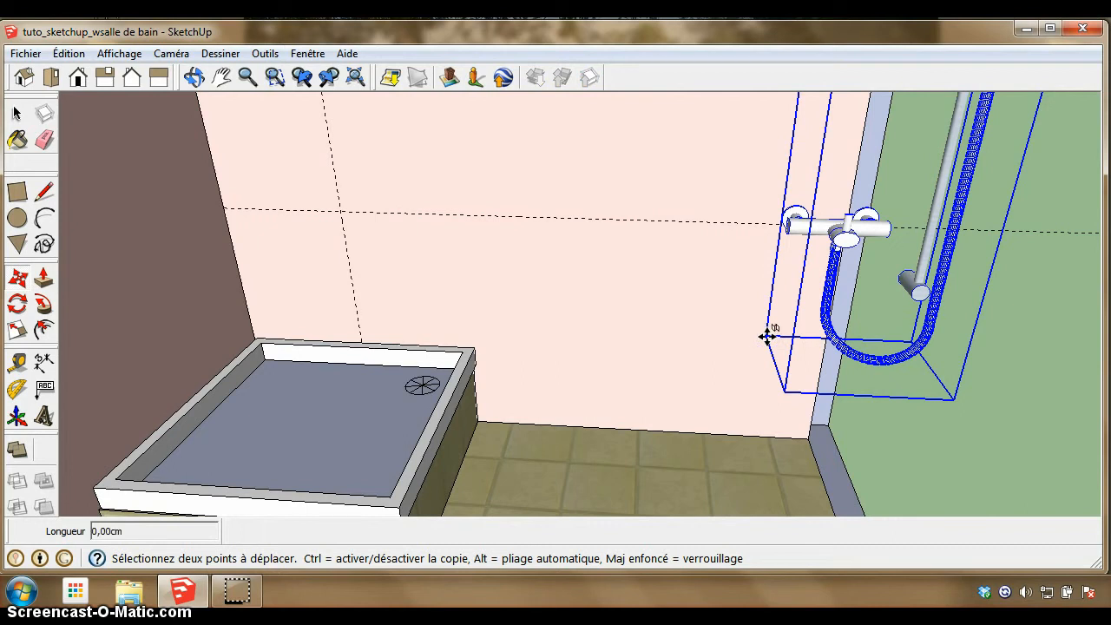
pyautogui.click(766, 336)
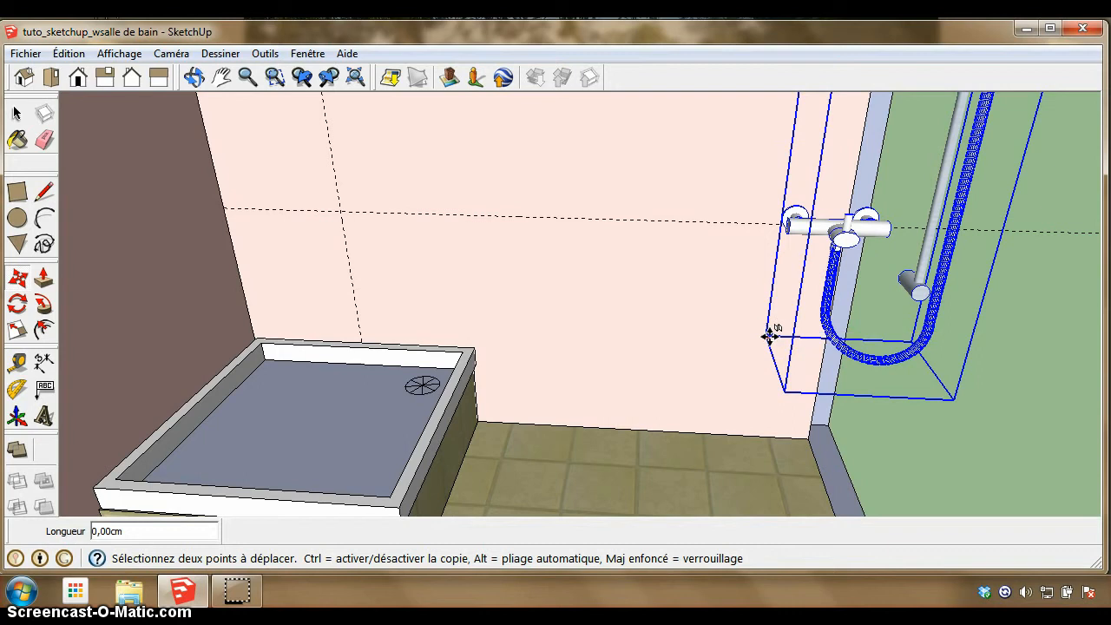
pyautogui.rightClick(766, 338)
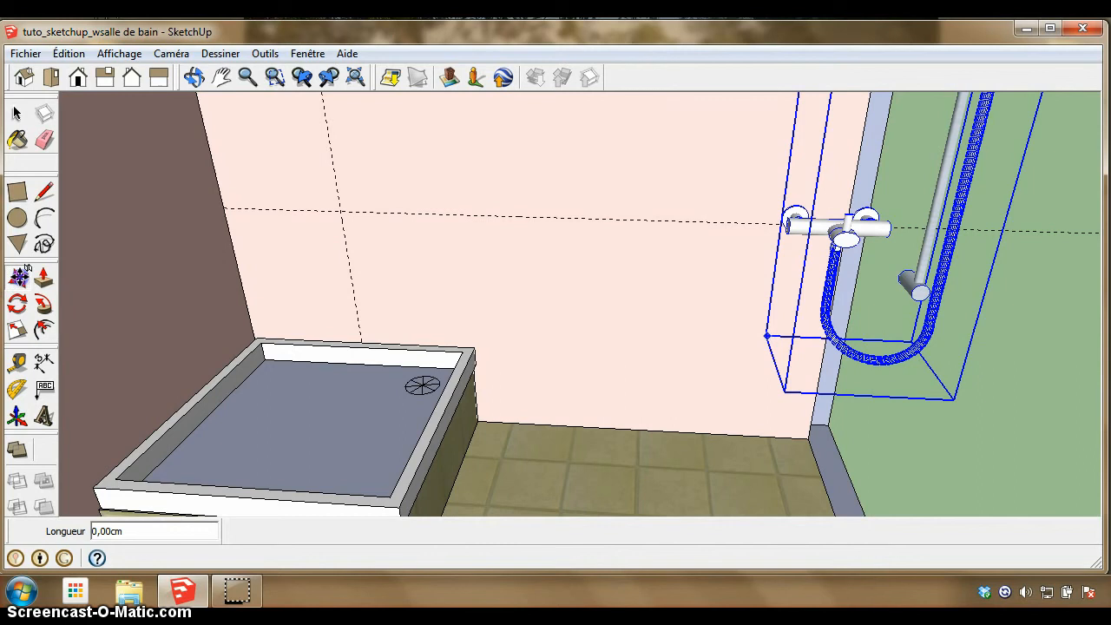
pyautogui.click(26, 272)
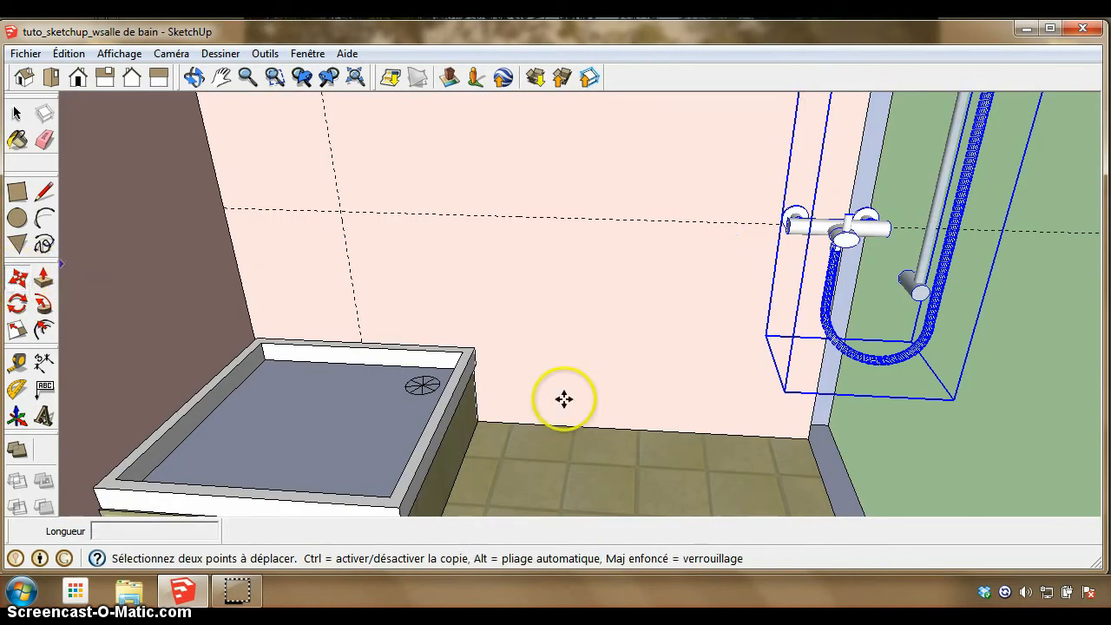
pyautogui.click(765, 337)
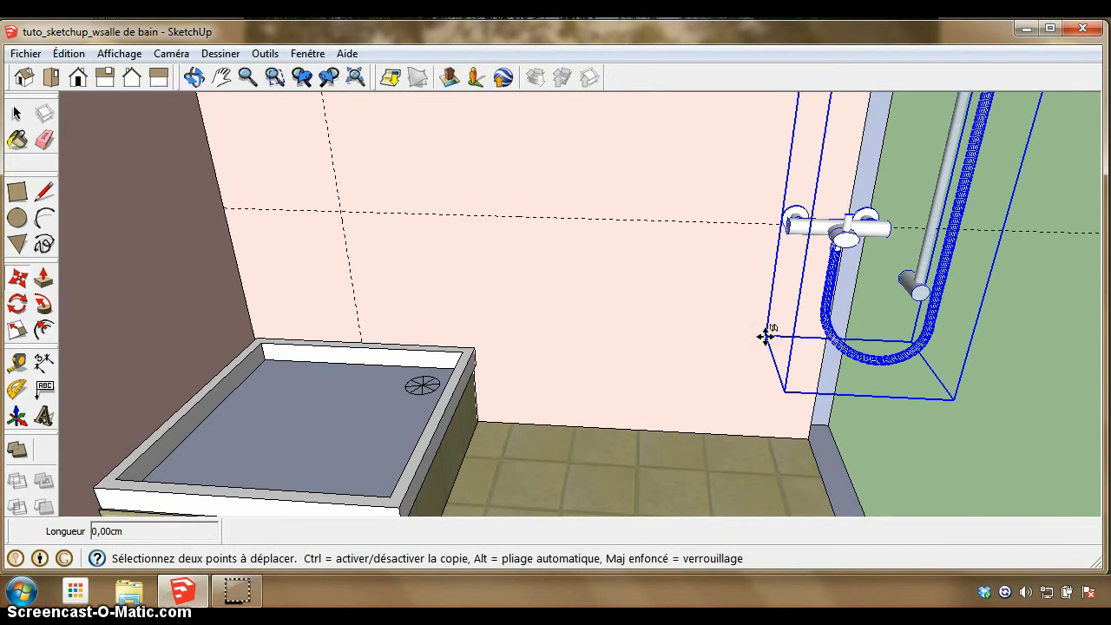
pyautogui.moveTo(765, 336); pyautogui.dragTo(772, 368)
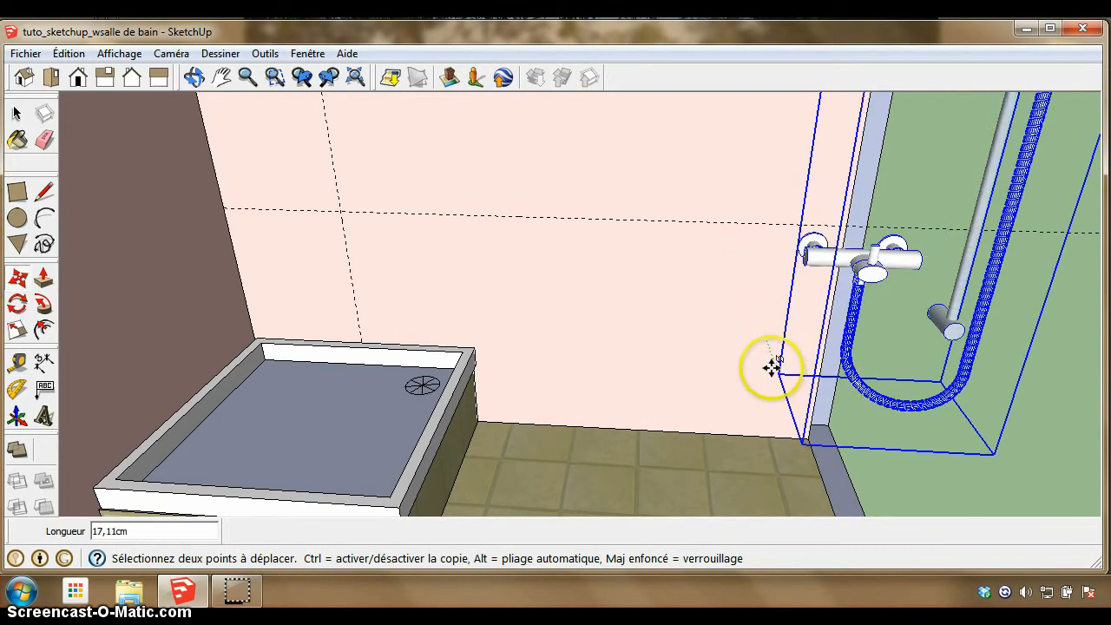
pyautogui.press('Escape')
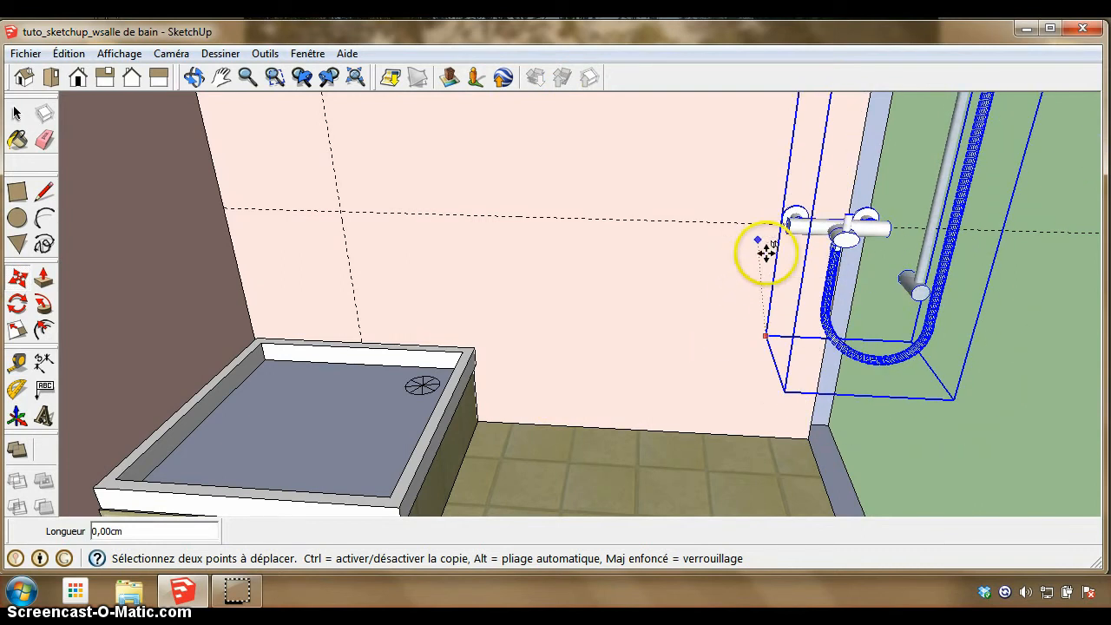
pyautogui.click(765, 337)
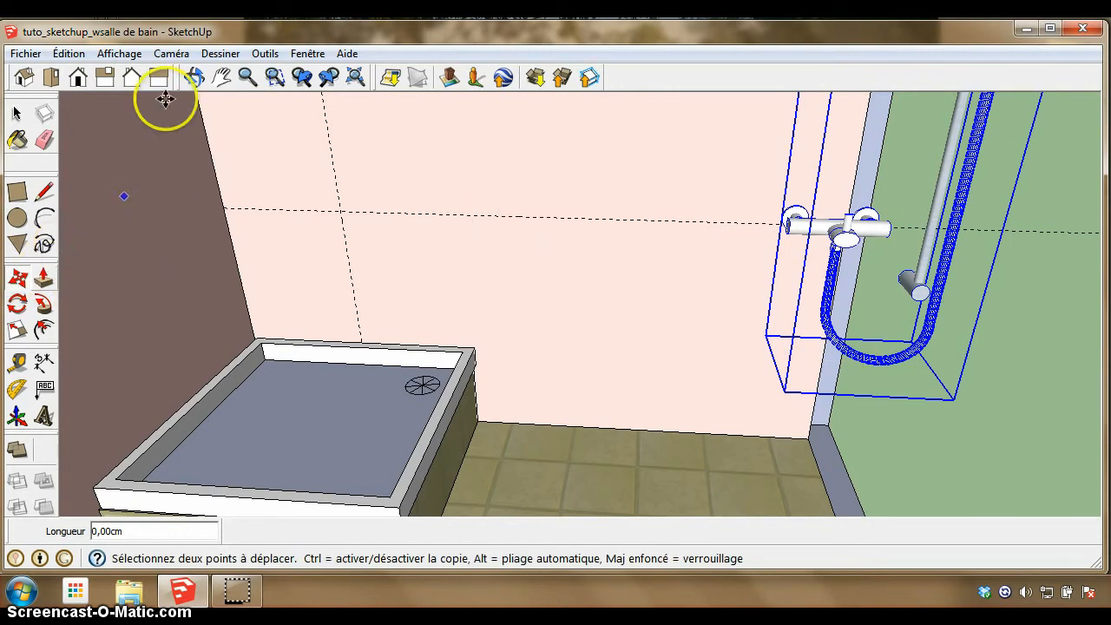
# Move the shower mixer by its lower front corner about 134 cm along the red axis until it stands over the shower tray.
pyautogui.click(195, 80)
pyautogui.moveTo(437, 228); pyautogui.dragTo(600, 290)
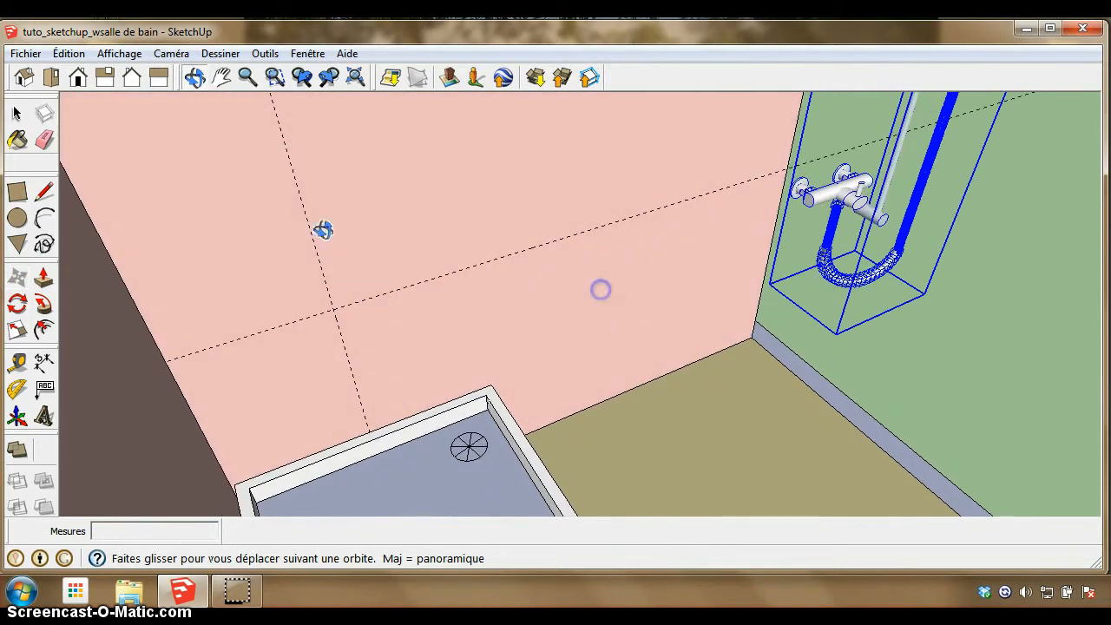
pyautogui.click(17, 276)
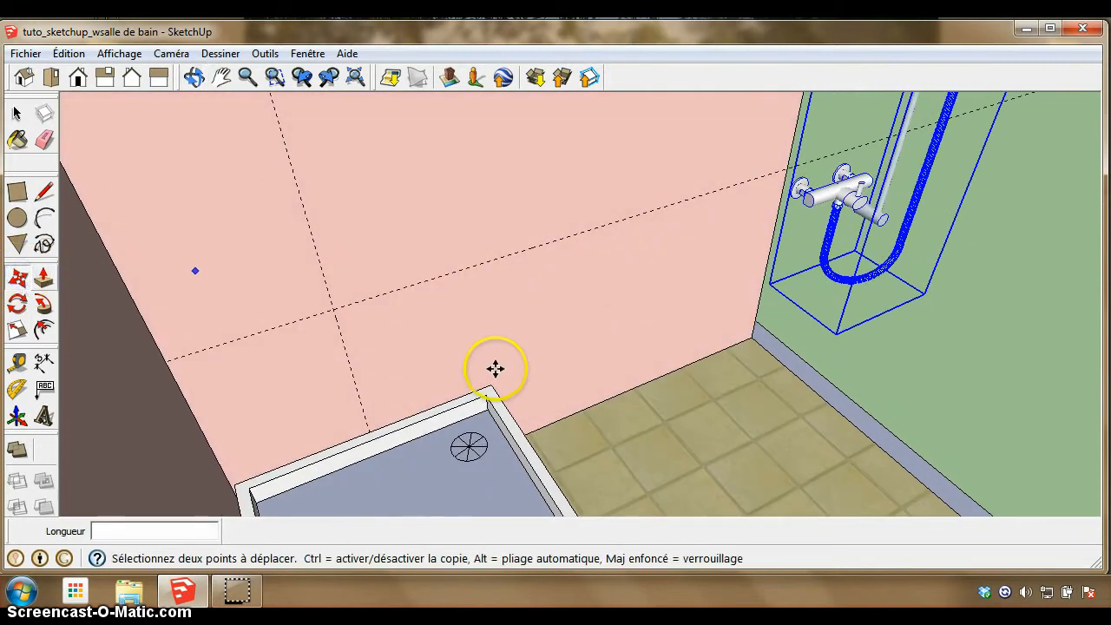
pyautogui.click(836, 334)
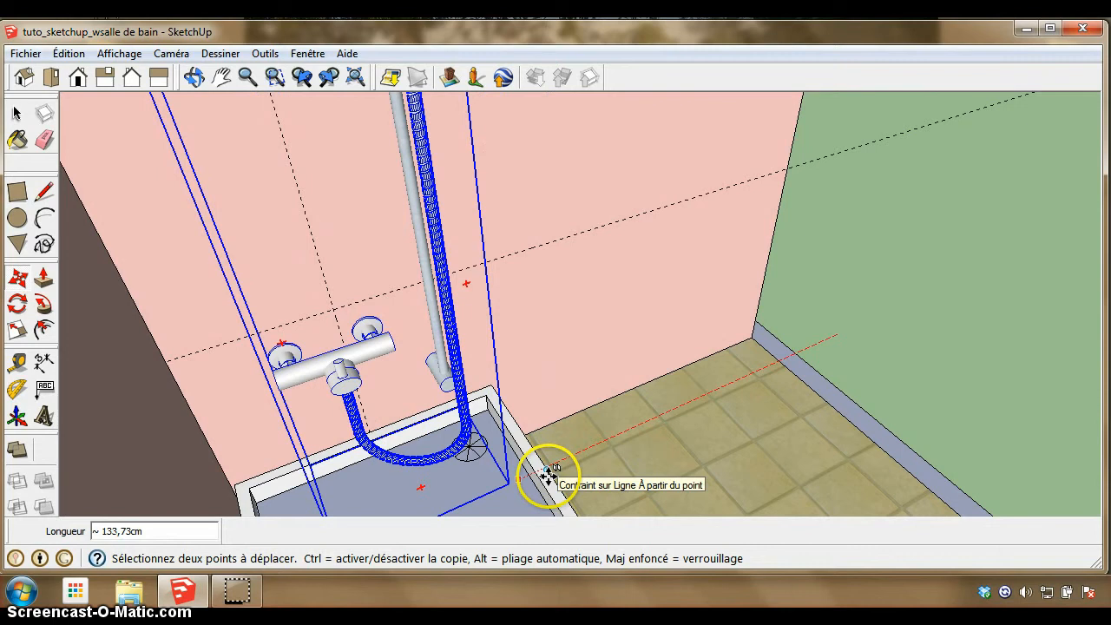
pyautogui.click(547, 473)
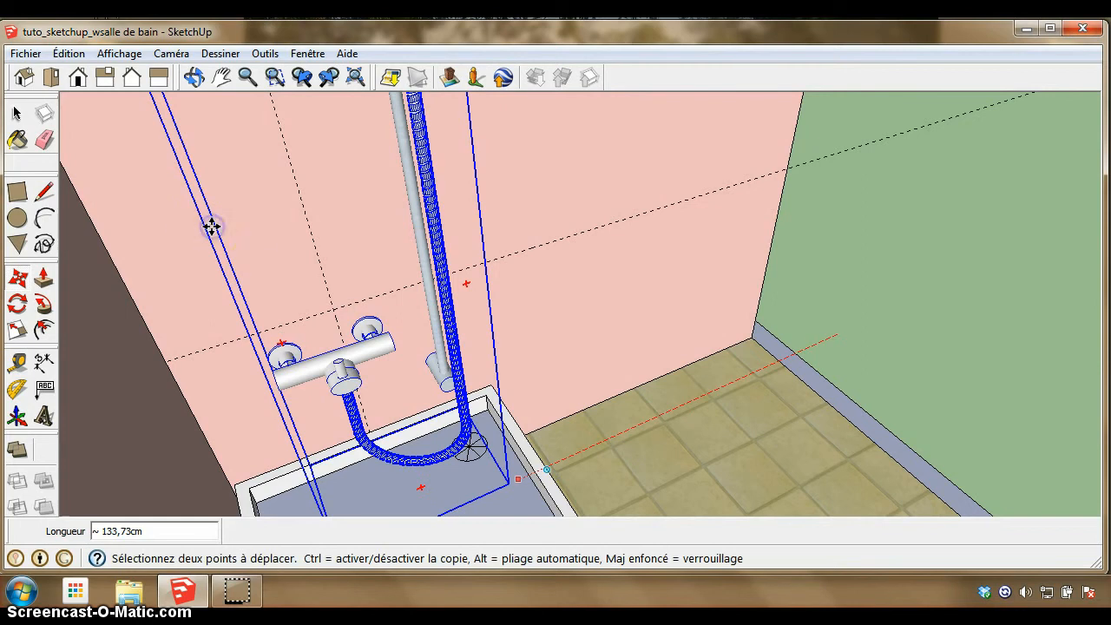
pyautogui.click(476, 400)
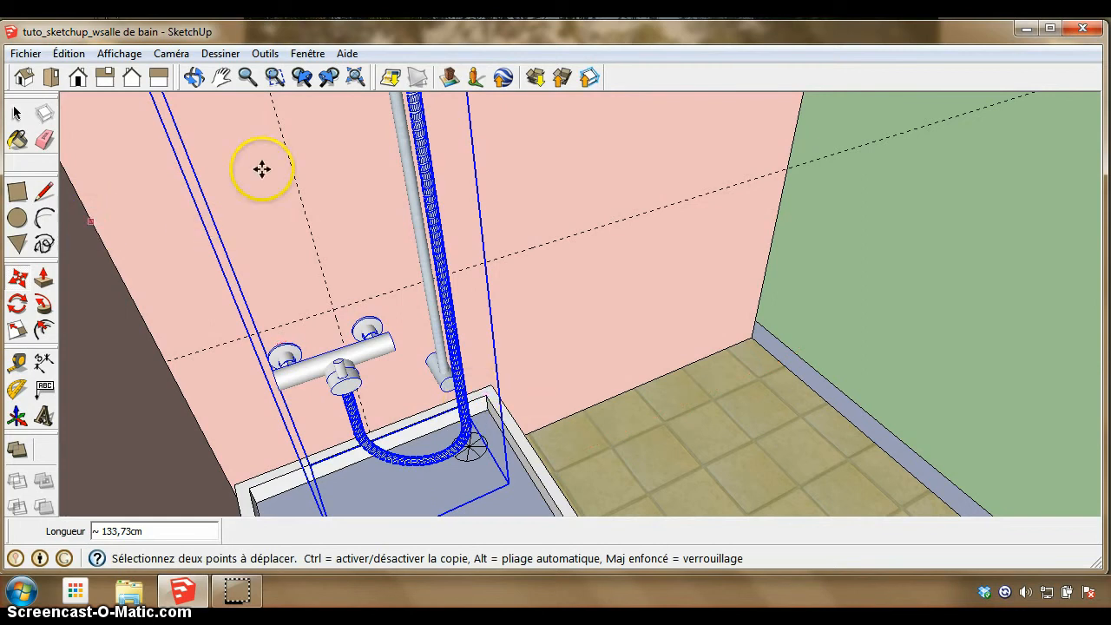
# Move the shower mixer by its upper corner about 16 cm along the green axis, back against the wall behind the tray.
pyautogui.click(247, 78)
pyautogui.moveTo(295, 124); pyautogui.dragTo(324, 279)
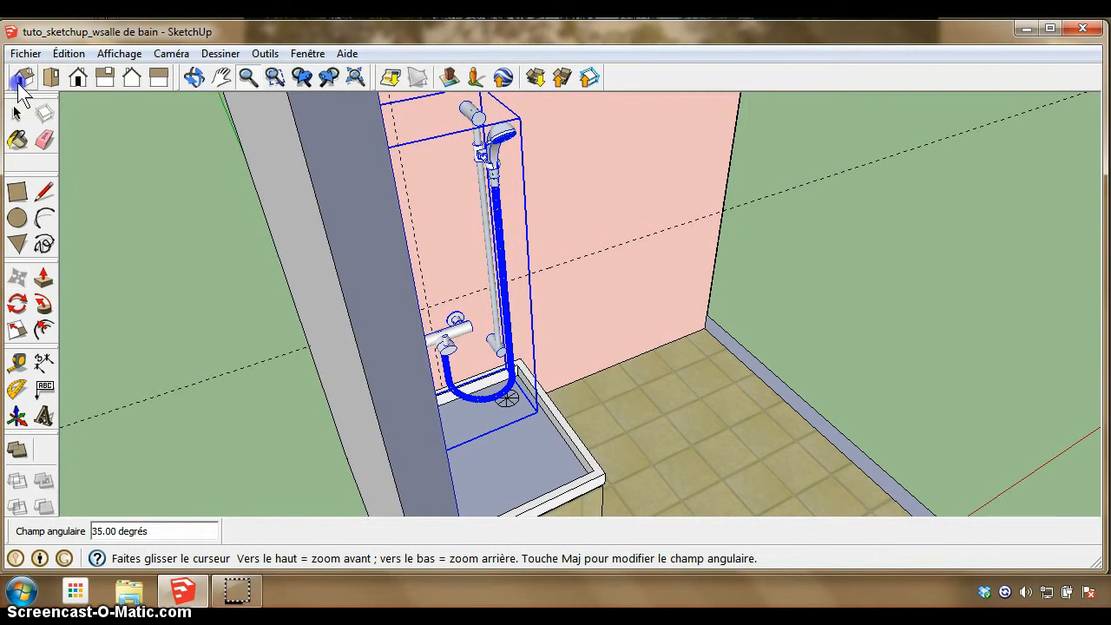
pyautogui.click(21, 78)
pyautogui.click(50, 79)
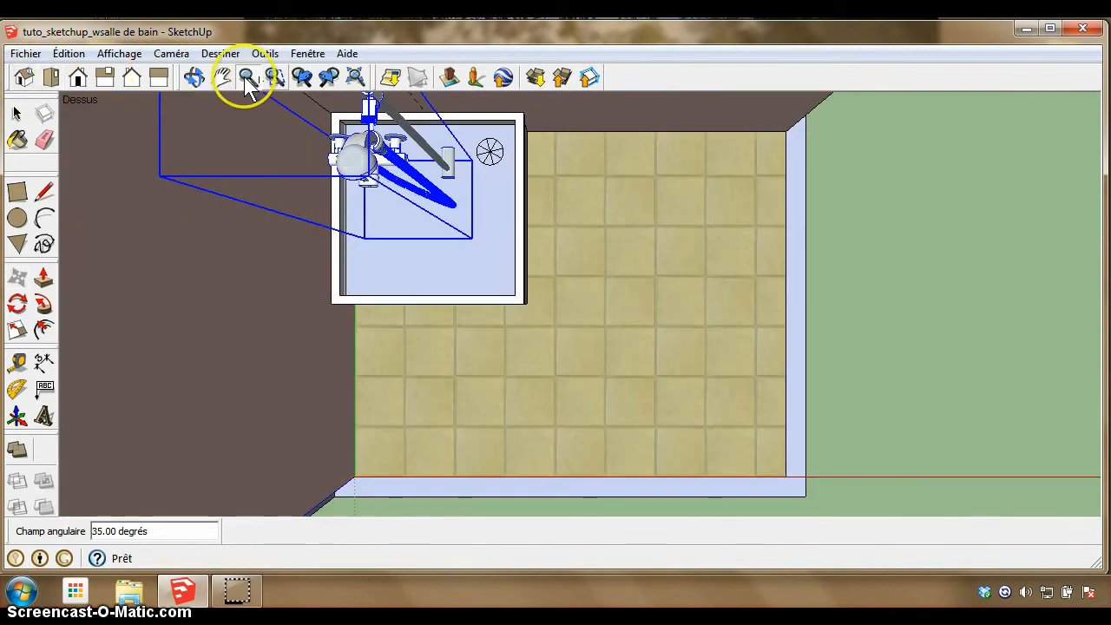
pyautogui.moveTo(313, 190); pyautogui.dragTo(330, 287)
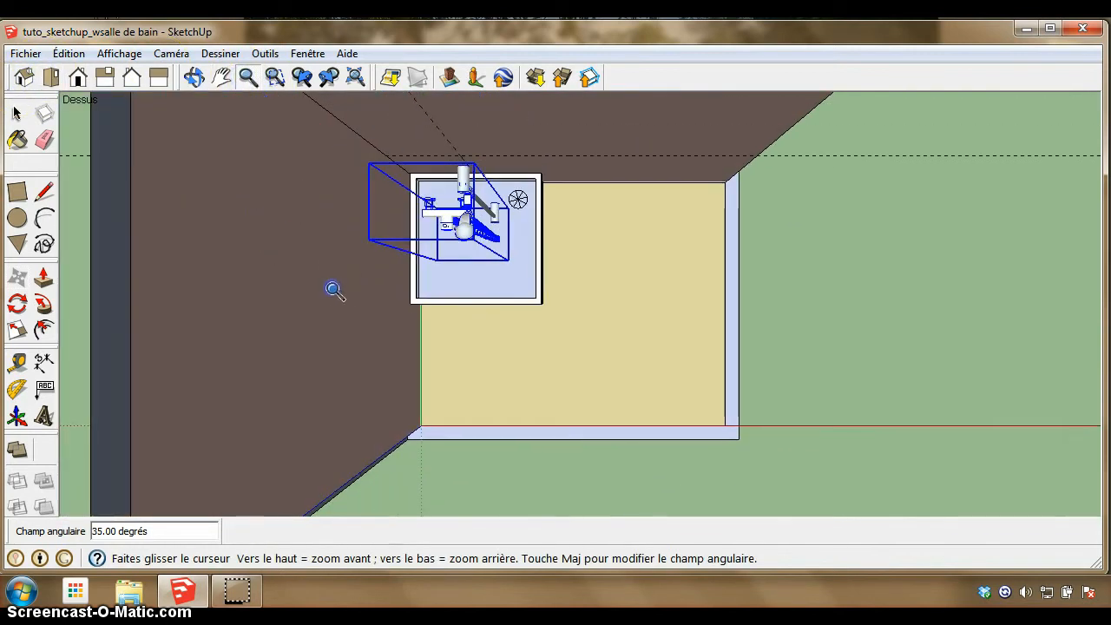
pyautogui.click(207, 79)
pyautogui.moveTo(261, 192); pyautogui.dragTo(300, 227)
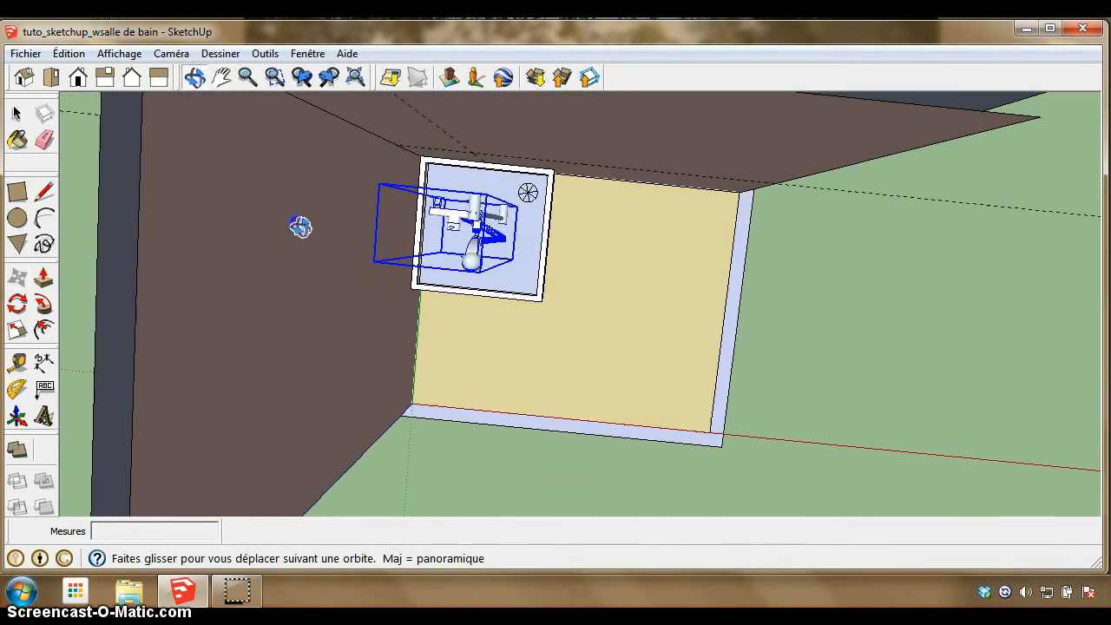
pyautogui.click(18, 276)
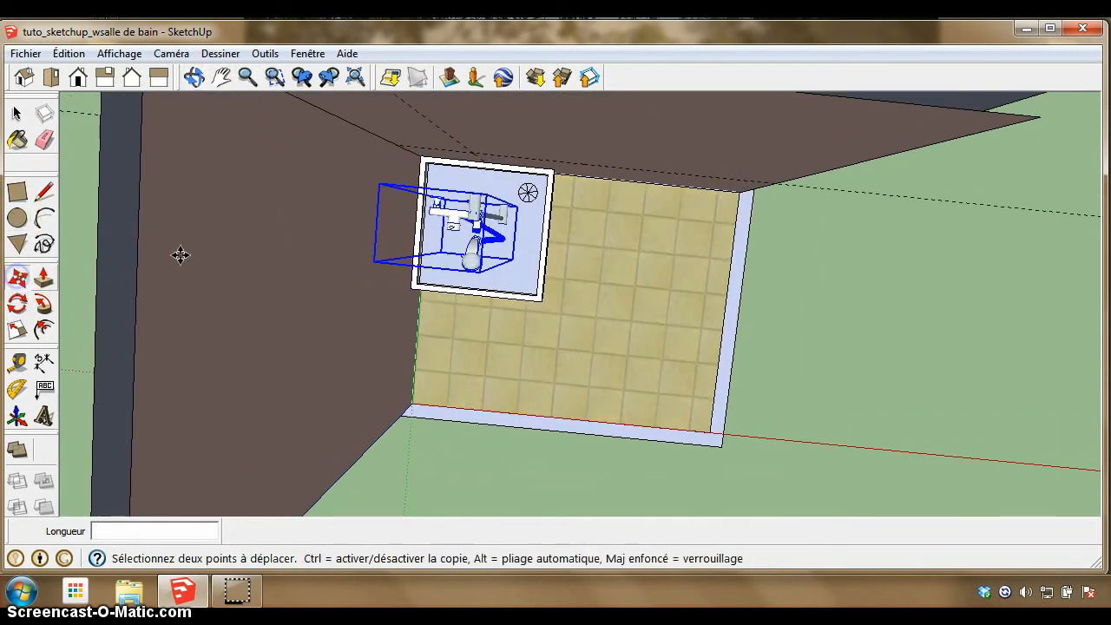
pyautogui.click(487, 195)
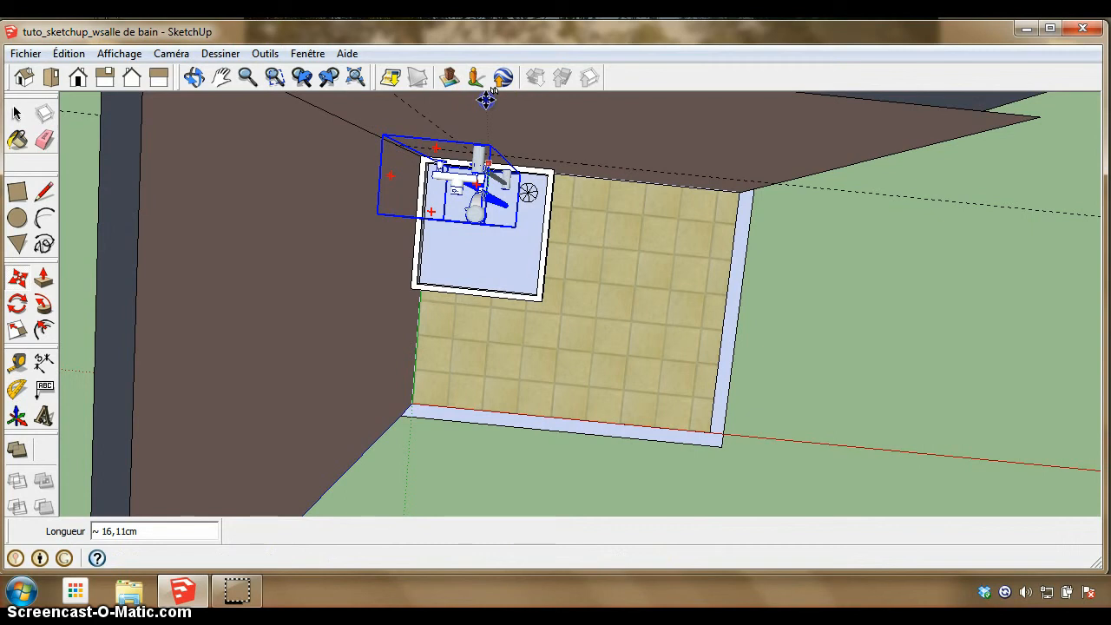
# Examine the mixer's position above the tray and the tap body's alignment with the wall guides at close range.
pyautogui.click(193, 79)
pyautogui.moveTo(314, 333); pyautogui.dragTo(380, 105)
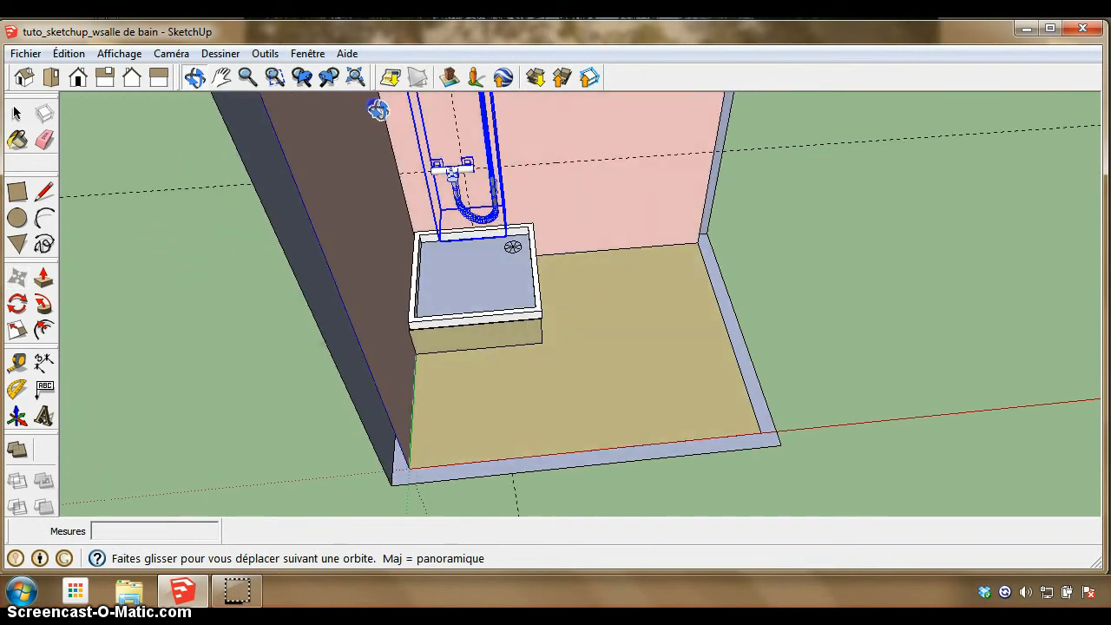
pyautogui.moveTo(593, 162); pyautogui.dragTo(322, 99)
pyautogui.moveTo(662, 203); pyautogui.dragTo(764, 174)
pyautogui.click(218, 72)
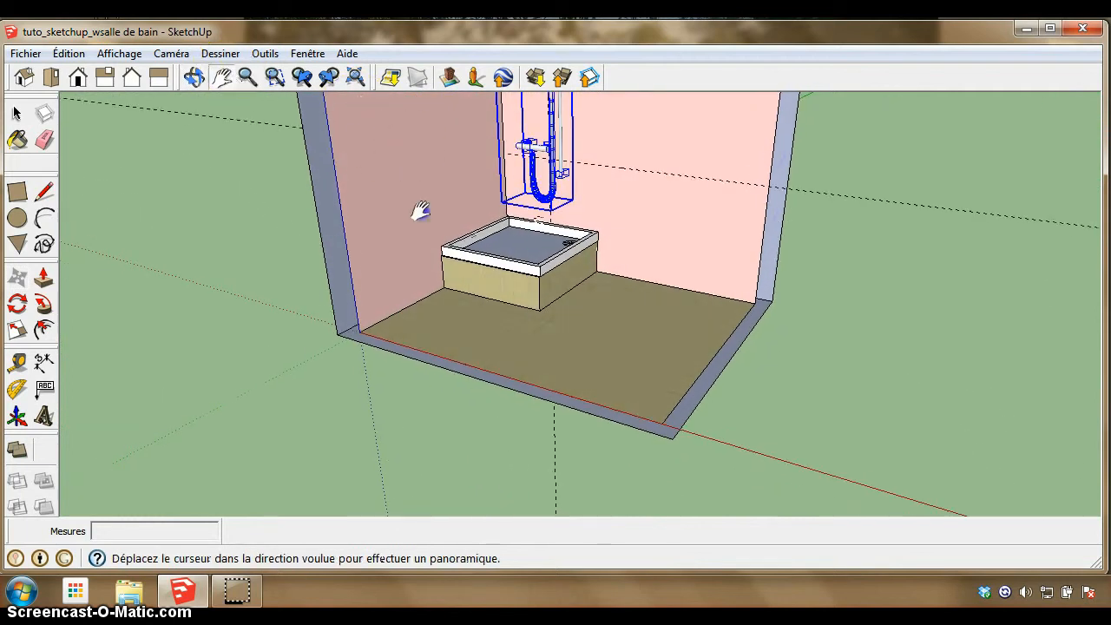
pyautogui.moveTo(422, 211); pyautogui.dragTo(448, 315)
pyautogui.click(223, 82)
pyautogui.click(247, 78)
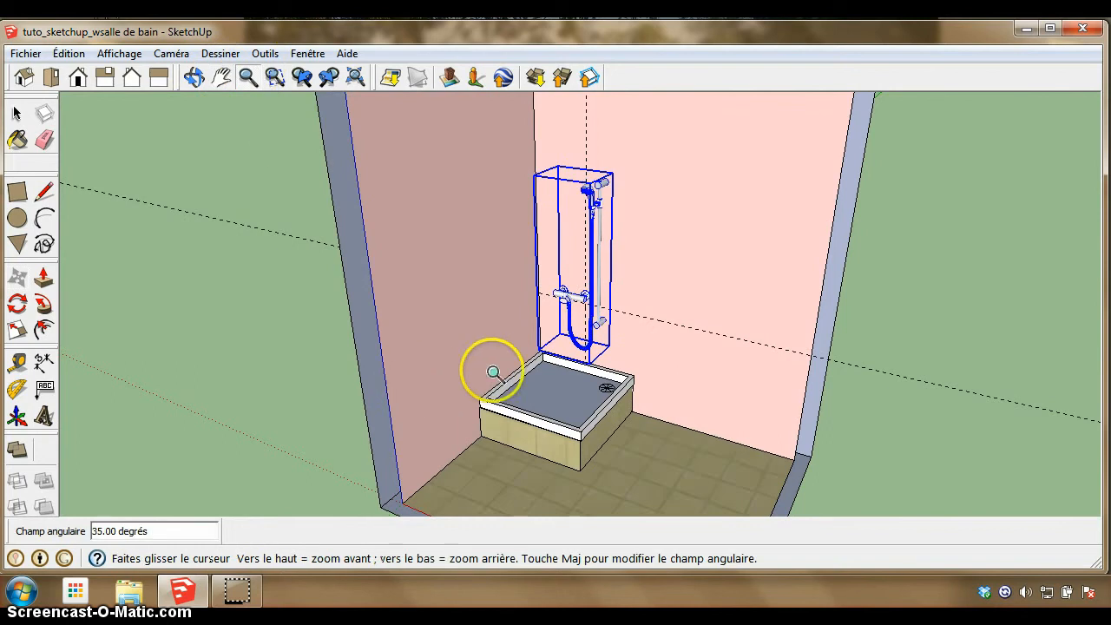
pyautogui.moveTo(491, 367); pyautogui.dragTo(662, 73)
pyautogui.moveTo(531, 390)
pyautogui.mouseDown()
pyautogui.moveTo(650, 193)
pyautogui.moveTo(645, 183)
pyautogui.moveTo(651, 194)
pyautogui.mouseUp()
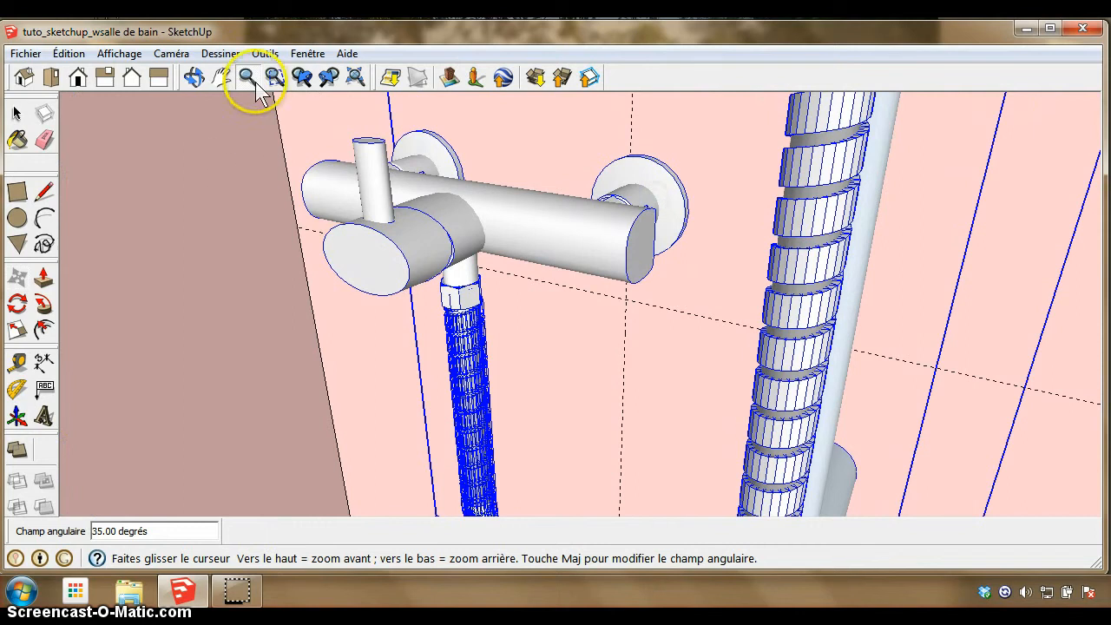
# Shift the shower mixer about 5 cm so the tap body sits over the crossing of the two wall guides, and deselect it.
pyautogui.click(193, 79)
pyautogui.moveTo(355, 178); pyautogui.dragTo(503, 226)
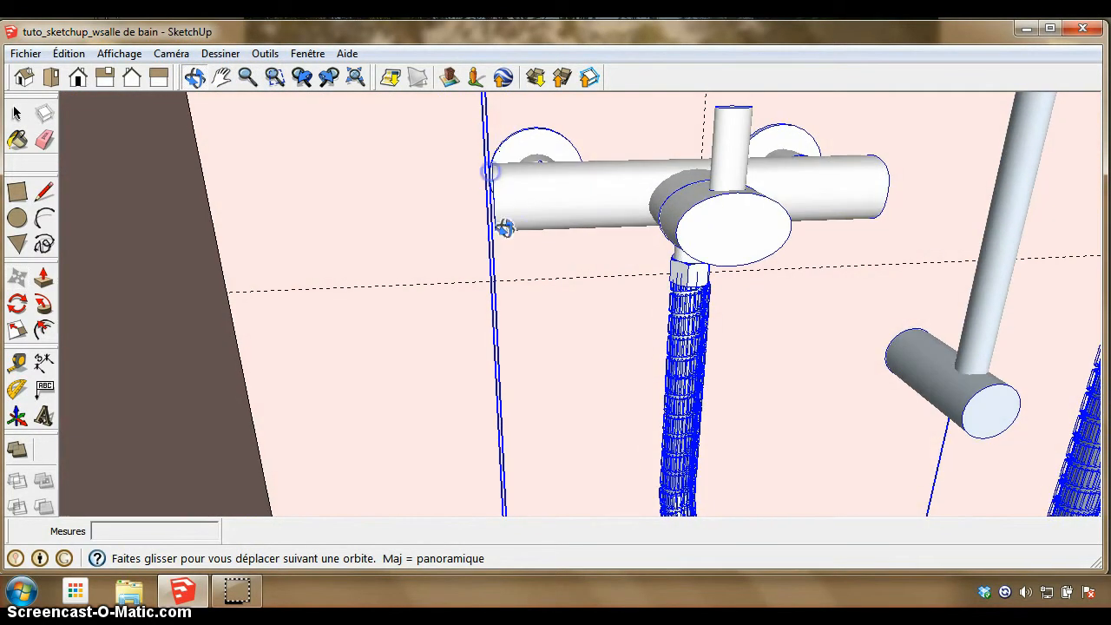
pyautogui.moveTo(524, 281); pyautogui.dragTo(521, 283)
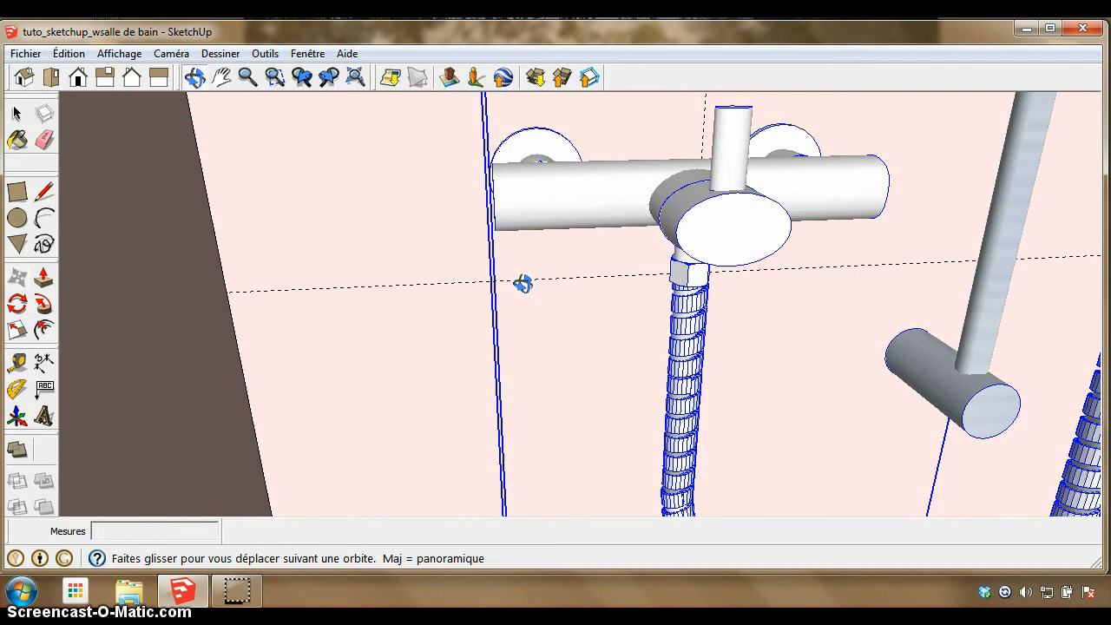
pyautogui.click(18, 278)
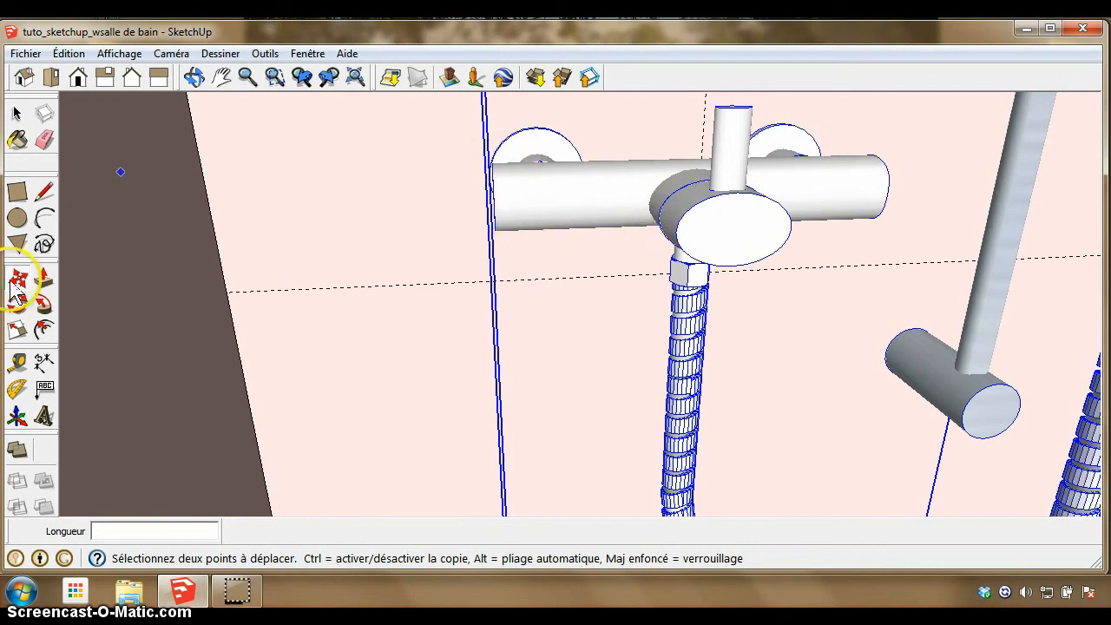
pyautogui.click(229, 149)
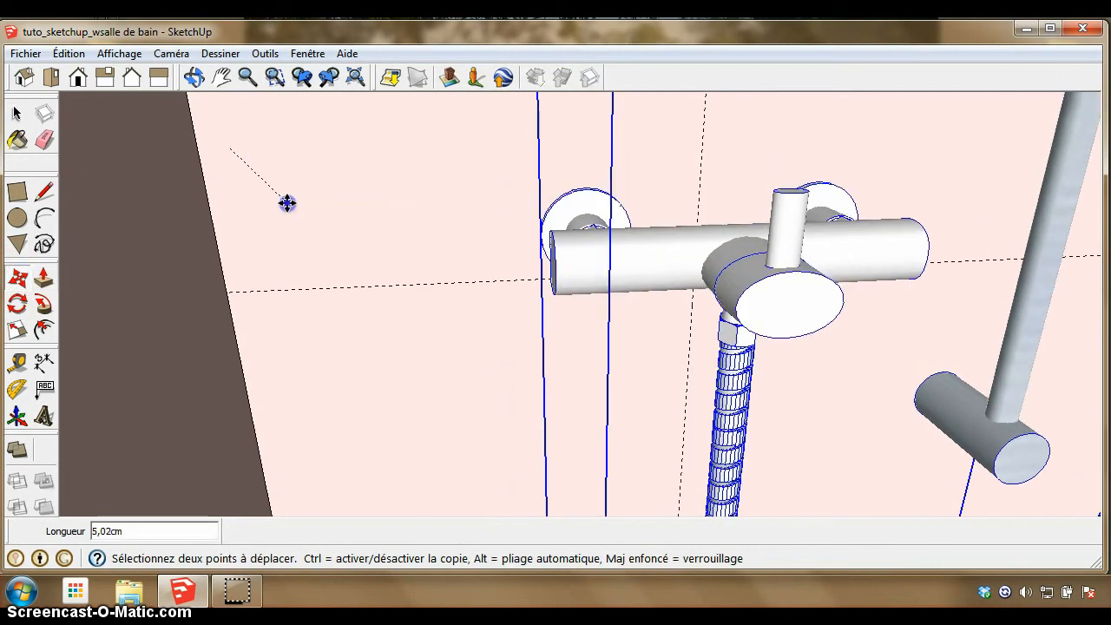
pyautogui.click(287, 202)
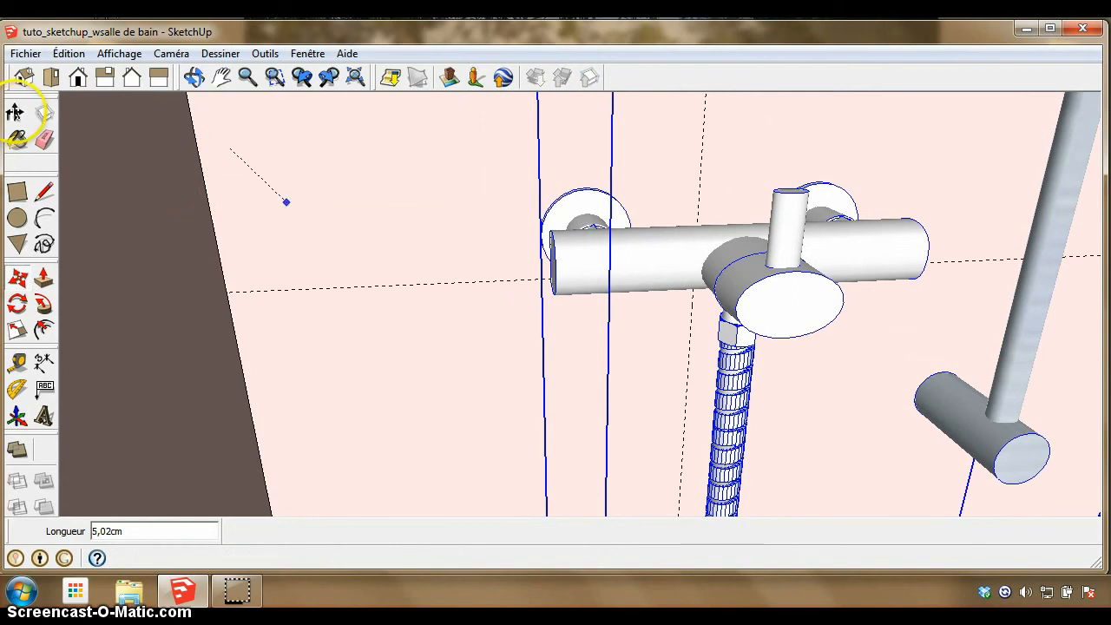
pyautogui.click(16, 113)
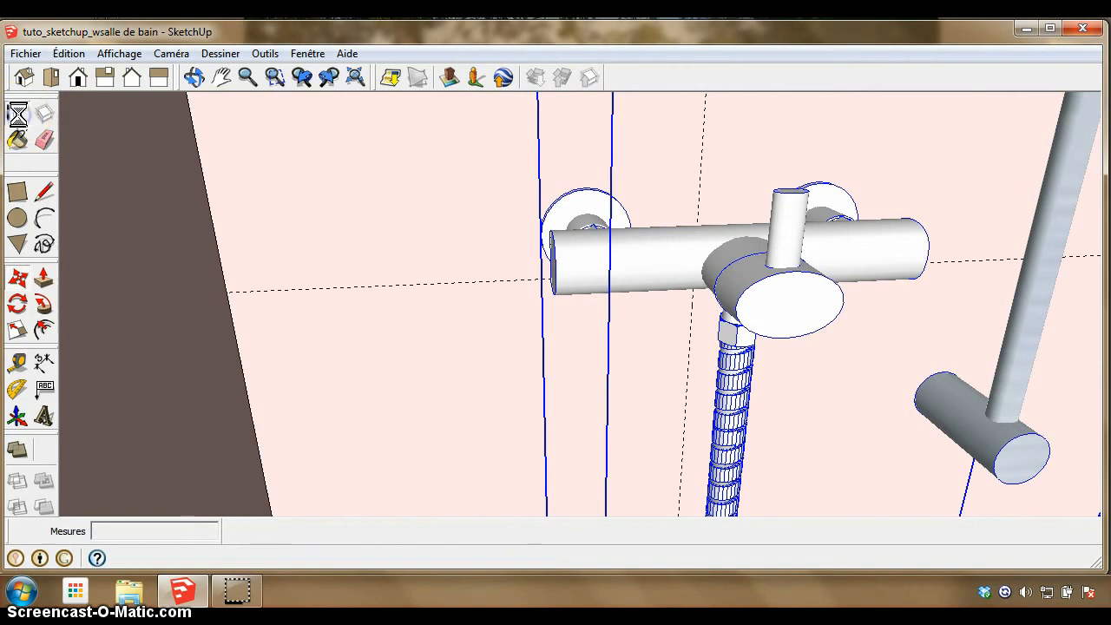
pyautogui.click(403, 230)
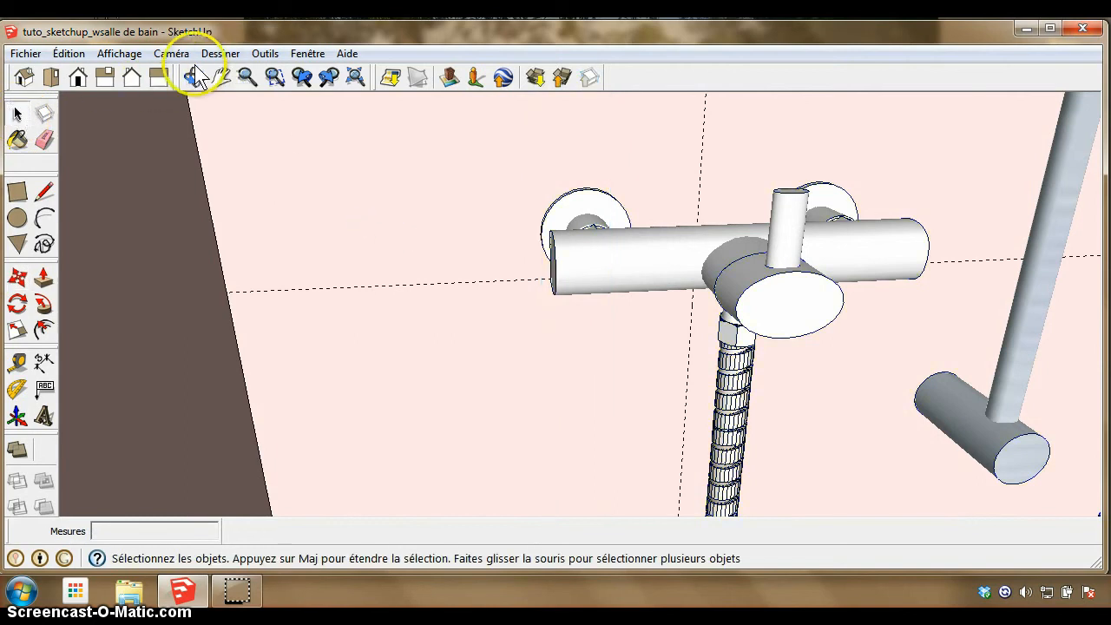
# Lower the shower mixer about 1.66 cm along the blue axis so its wall flanges line up with the horizontal guide.
pyautogui.click(194, 78)
pyautogui.moveTo(438, 211); pyautogui.dragTo(546, 248)
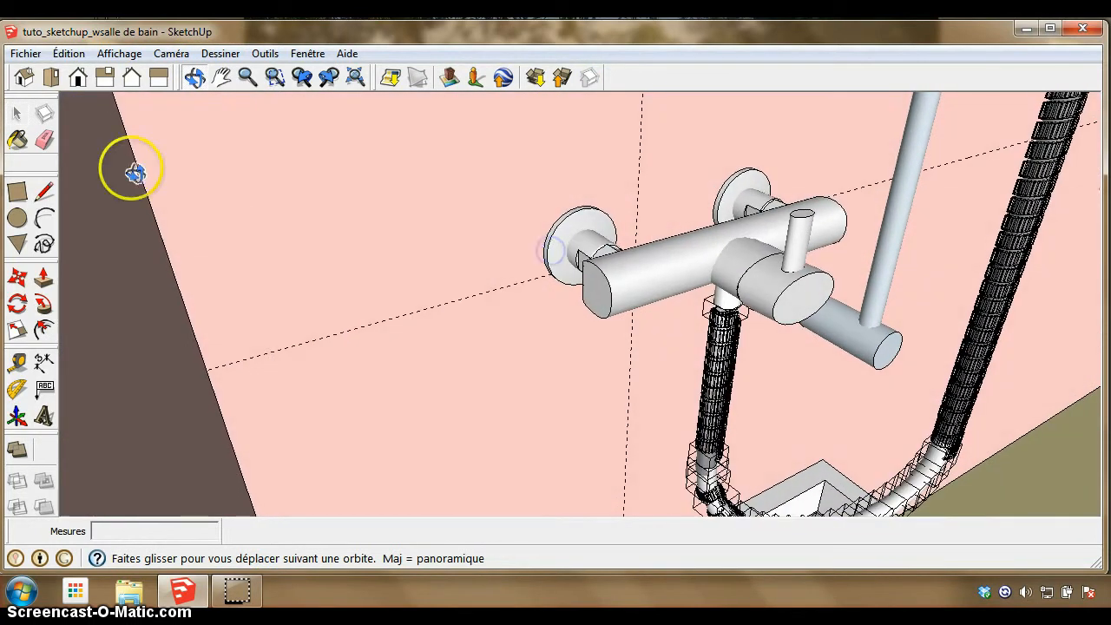
pyautogui.click(17, 276)
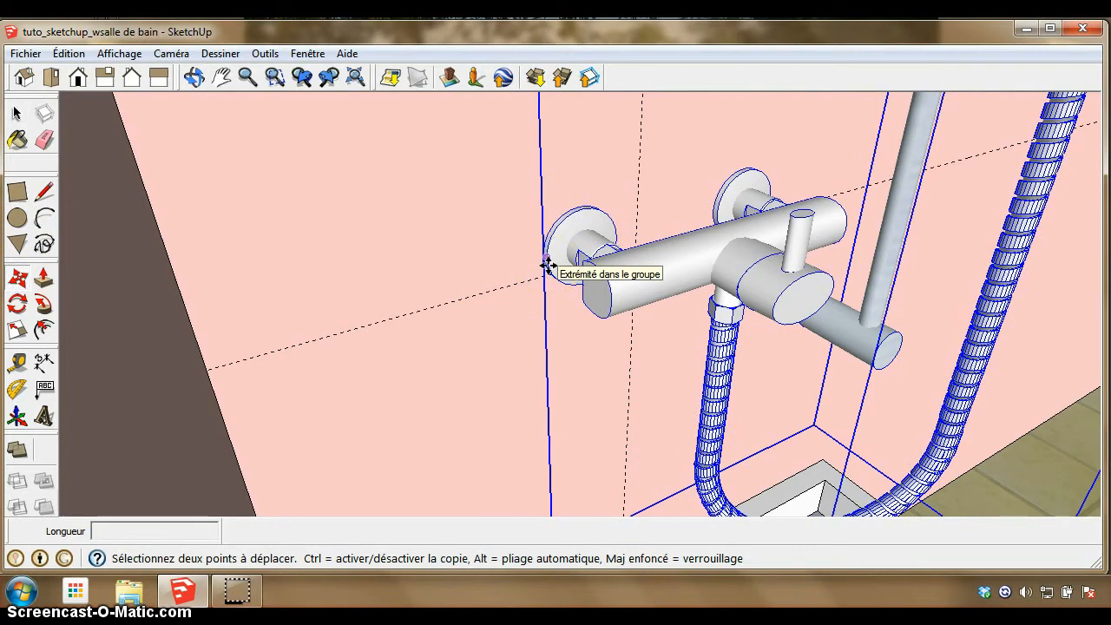
pyautogui.click(548, 265)
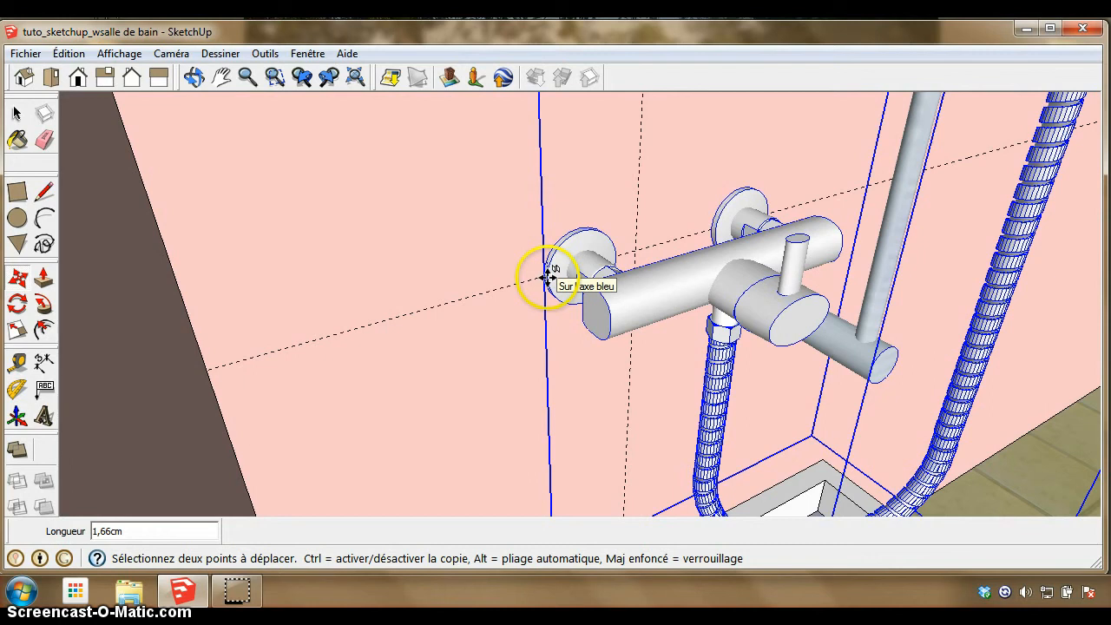
pyautogui.click(547, 277)
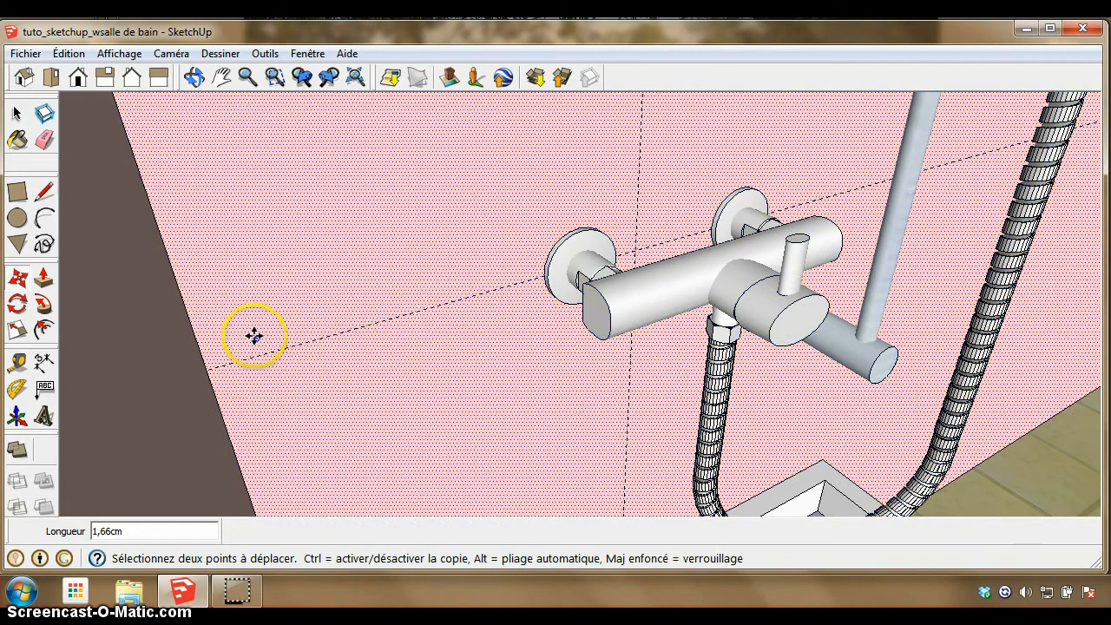
pyautogui.click(19, 278)
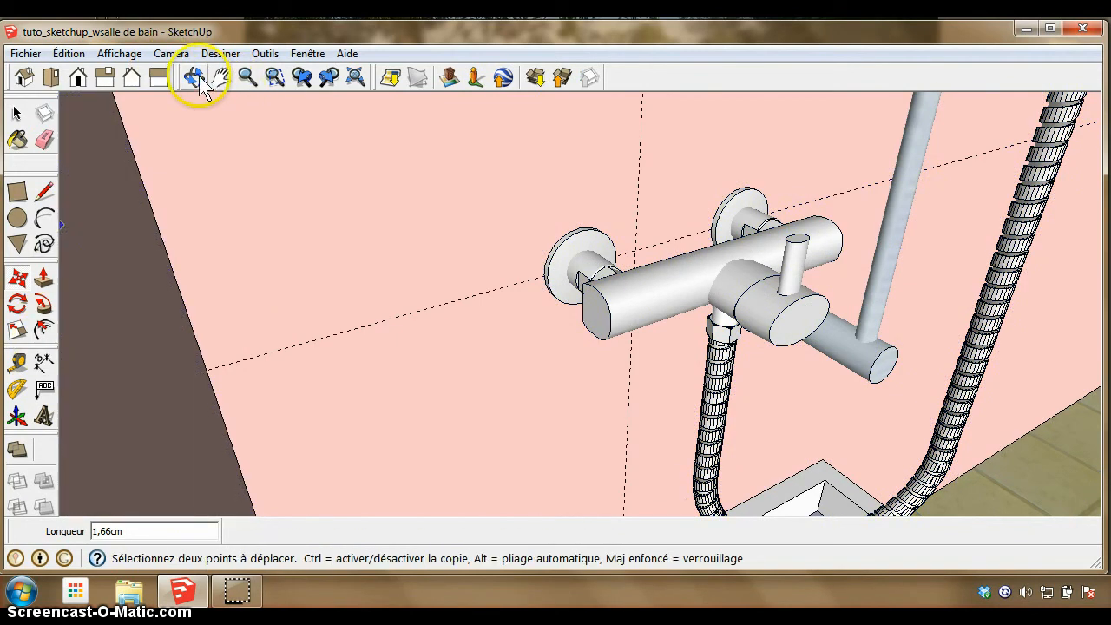
# Shift the shower mixer sideways about 1.57 cm along the wall so its tap body centres on the vertical guide, and deselect it.
pyautogui.click(193, 78)
pyautogui.moveTo(685, 255); pyautogui.dragTo(598, 256)
pyautogui.click(246, 77)
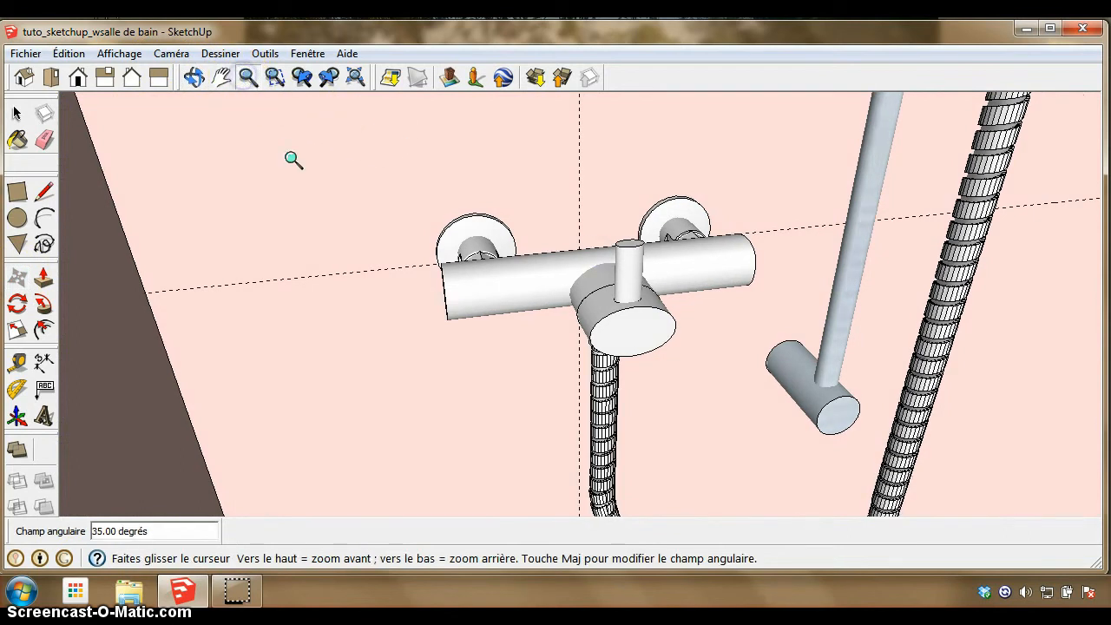
pyautogui.moveTo(294, 159); pyautogui.dragTo(345, 206)
pyautogui.moveTo(598, 278); pyautogui.dragTo(520, 265)
pyautogui.click(194, 78)
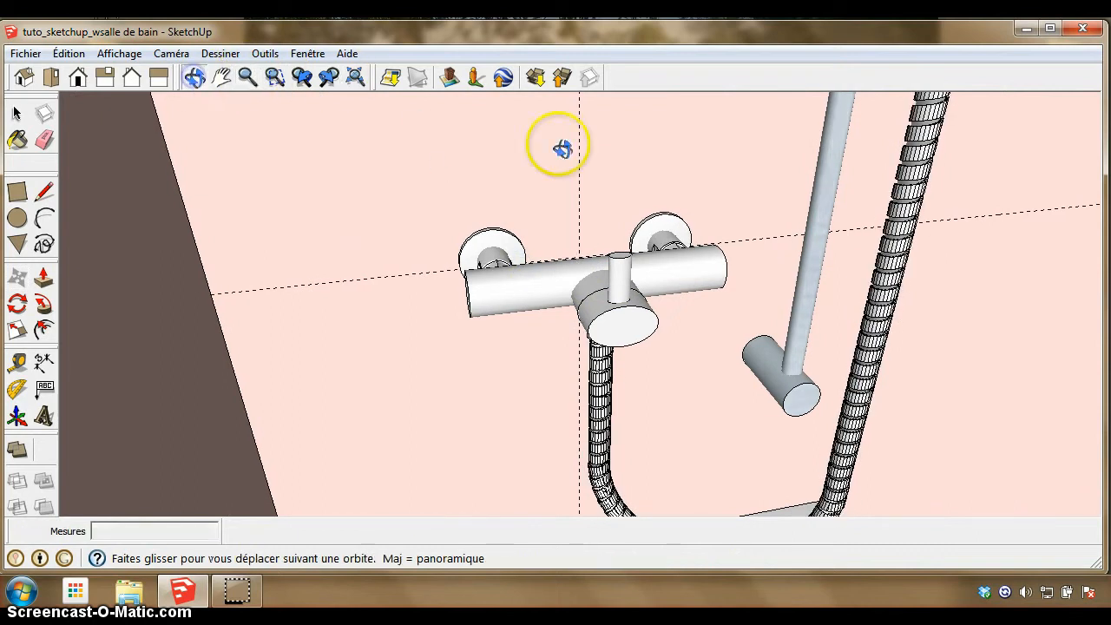
pyautogui.moveTo(563, 149); pyautogui.dragTo(561, 214)
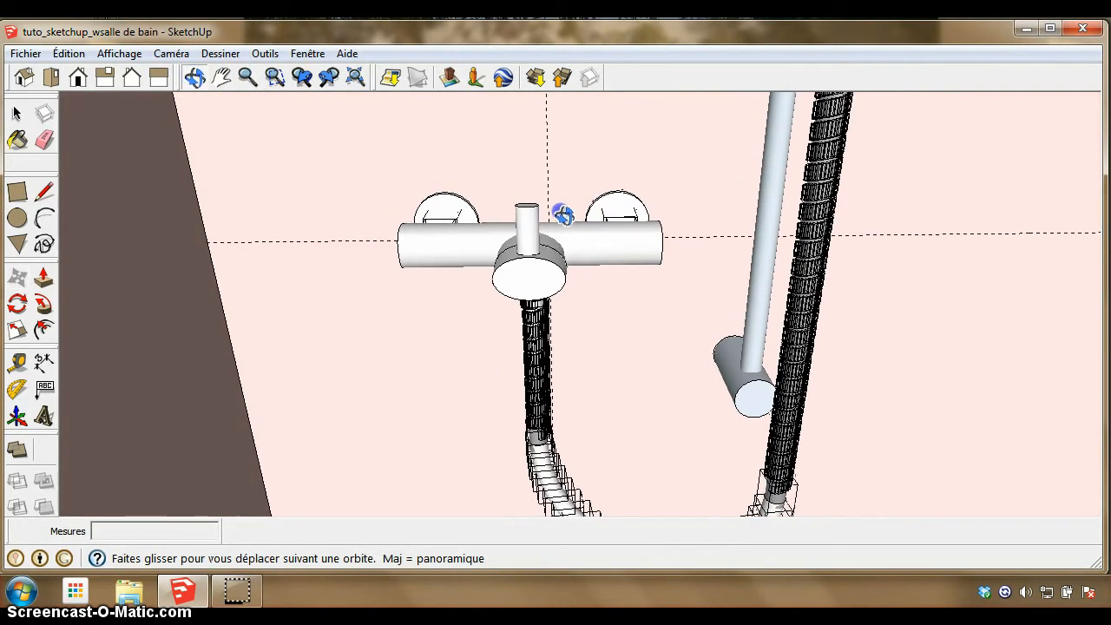
pyautogui.click(17, 276)
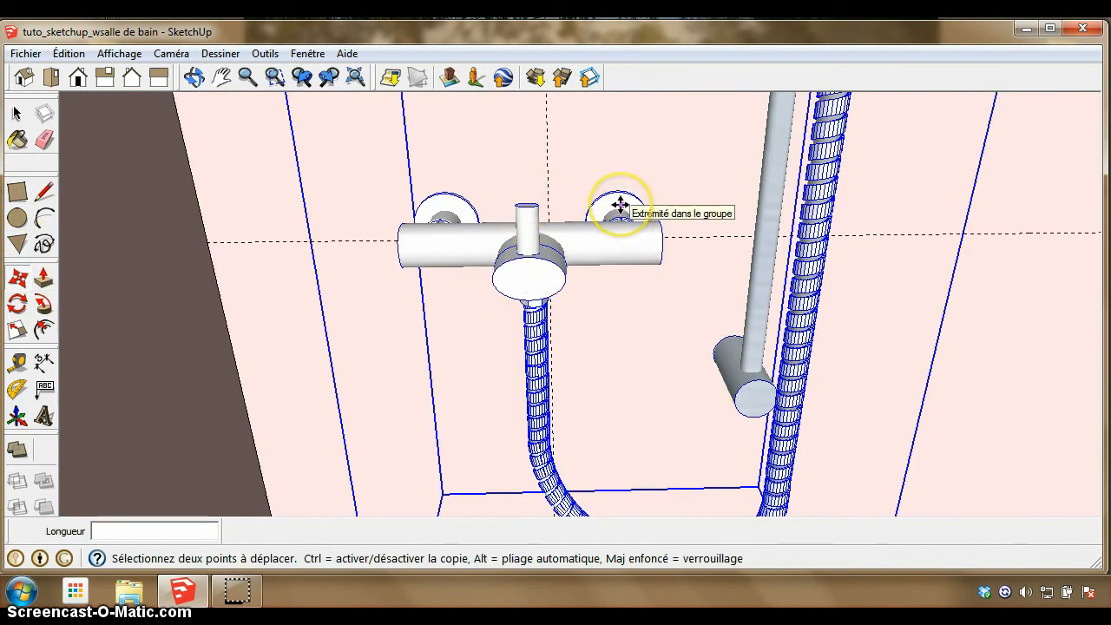
pyautogui.click(620, 205)
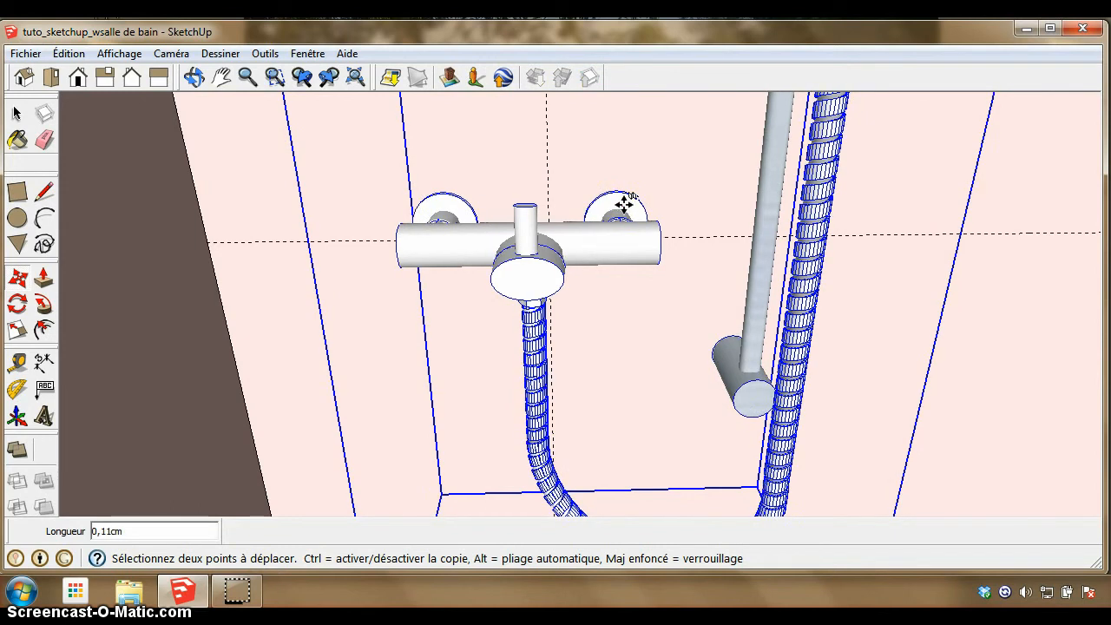
pyautogui.click(641, 206)
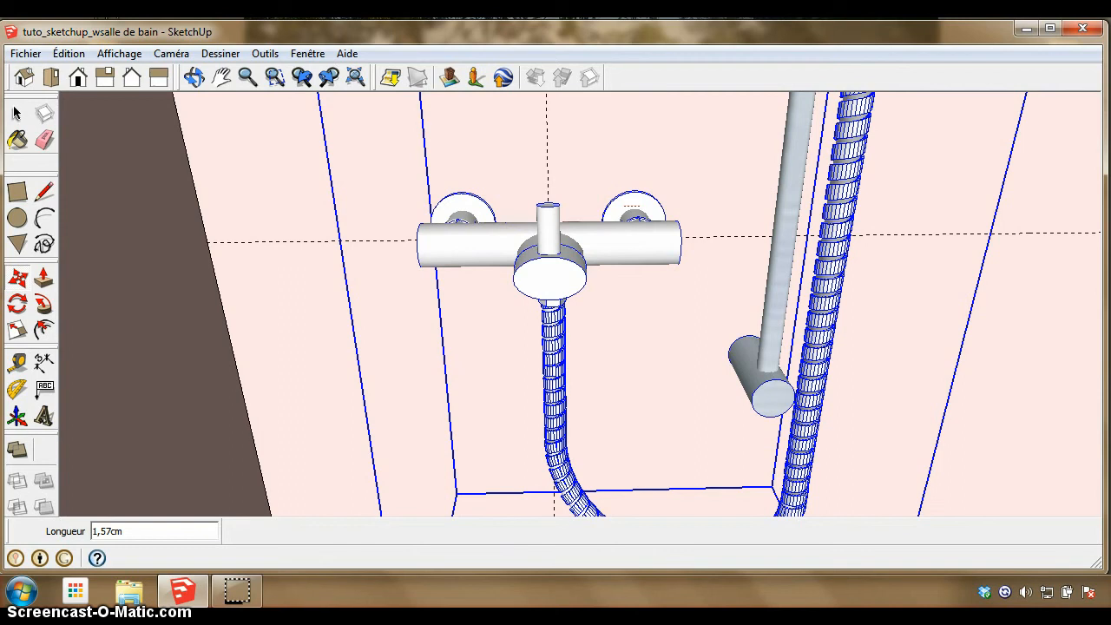
pyautogui.click(18, 282)
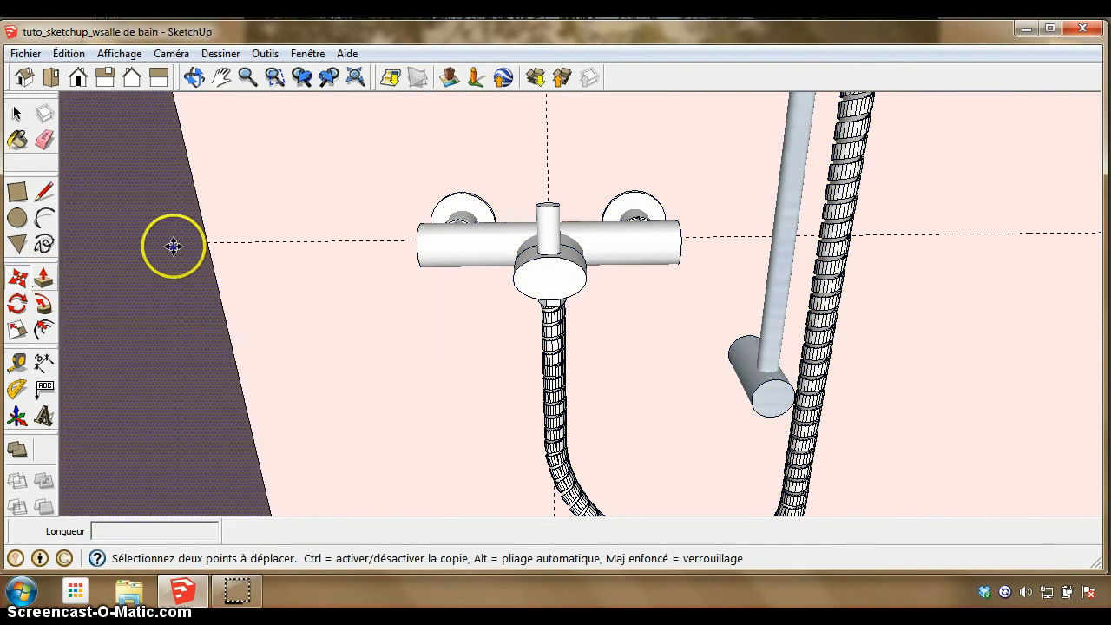
# Erase the horizontal and vertical construction guides on the wall behind the shower mixer.
pyautogui.click(196, 77)
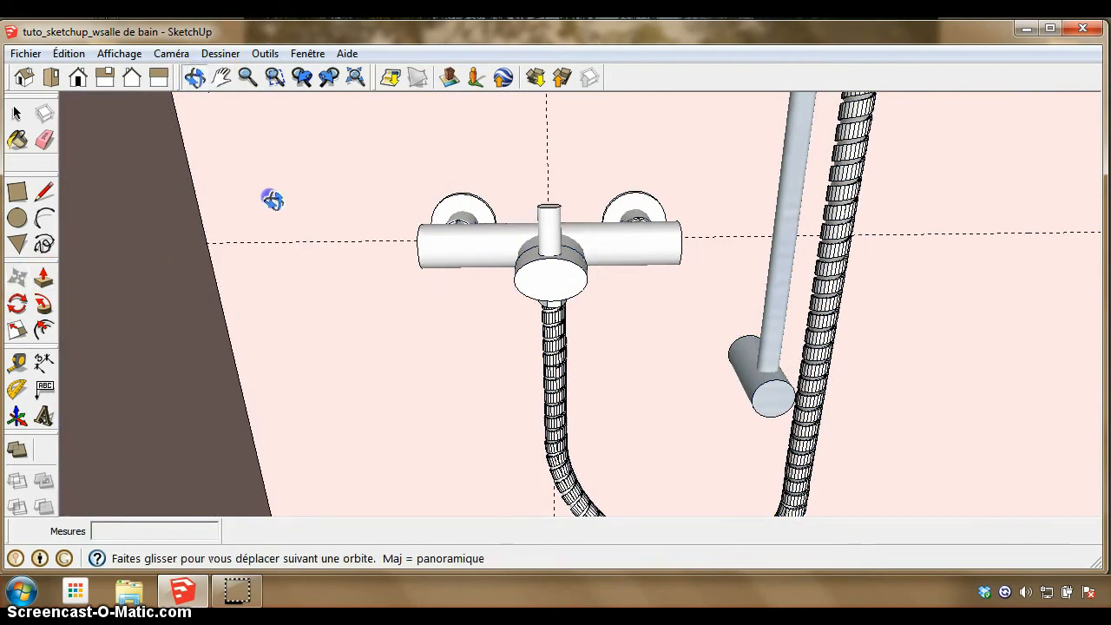
pyautogui.moveTo(270, 199); pyautogui.dragTo(345, 182)
pyautogui.click(603, 263)
pyautogui.moveTo(397, 330); pyautogui.dragTo(377, 347)
pyautogui.moveTo(902, 305); pyautogui.dragTo(575, 276)
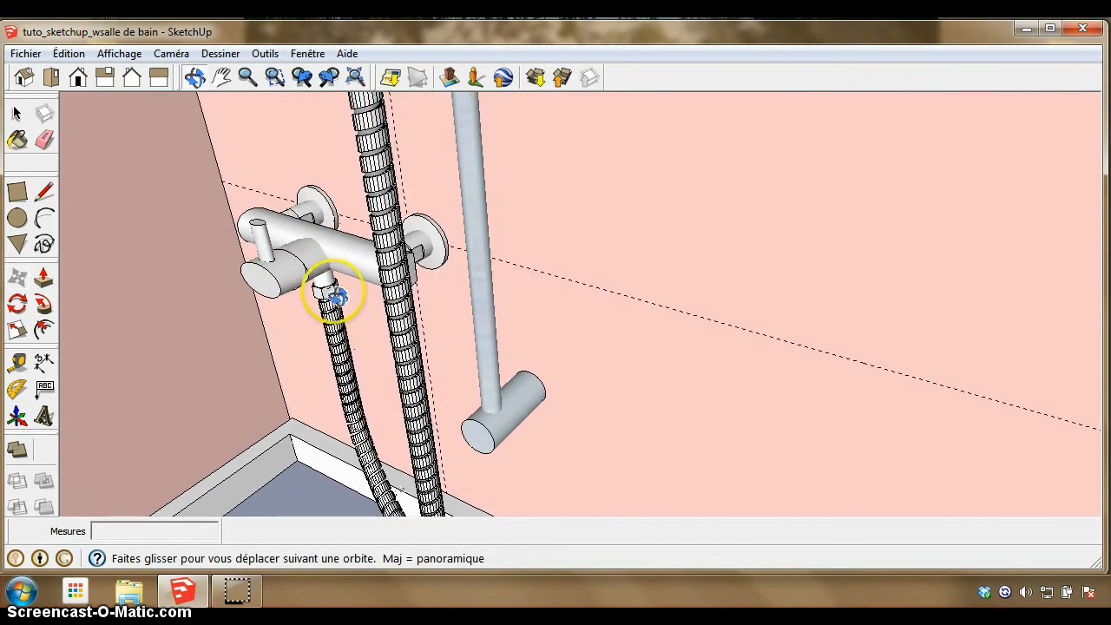
pyautogui.click(44, 140)
pyautogui.click(249, 189)
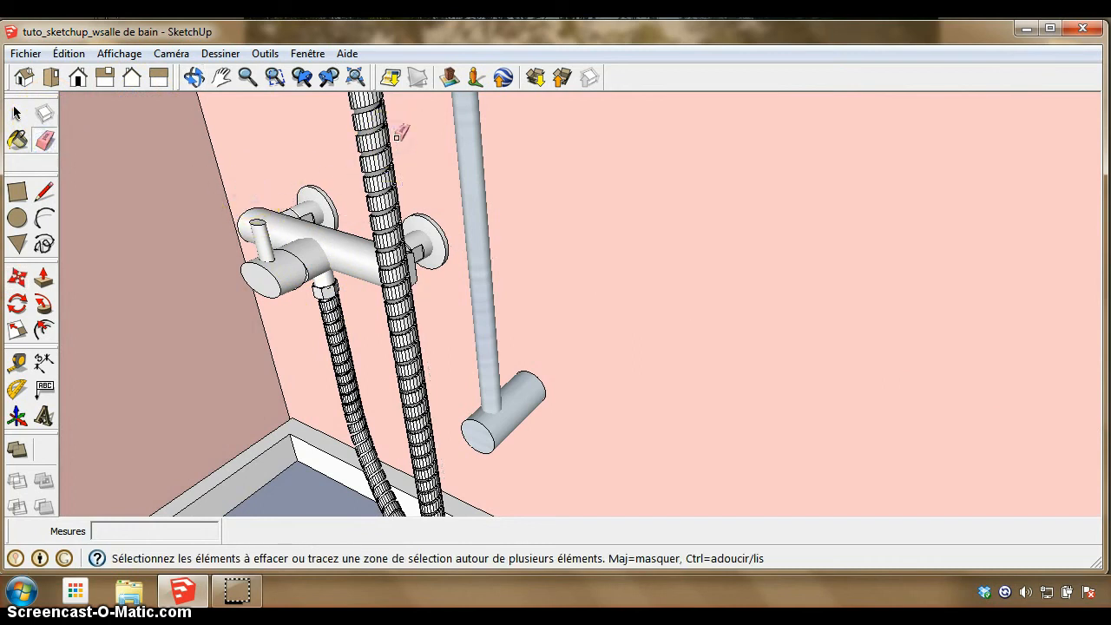
# Examine the whole shower corner, with the mixer mounted above the tray, from farther back.
pyautogui.click(223, 77)
pyautogui.click(247, 77)
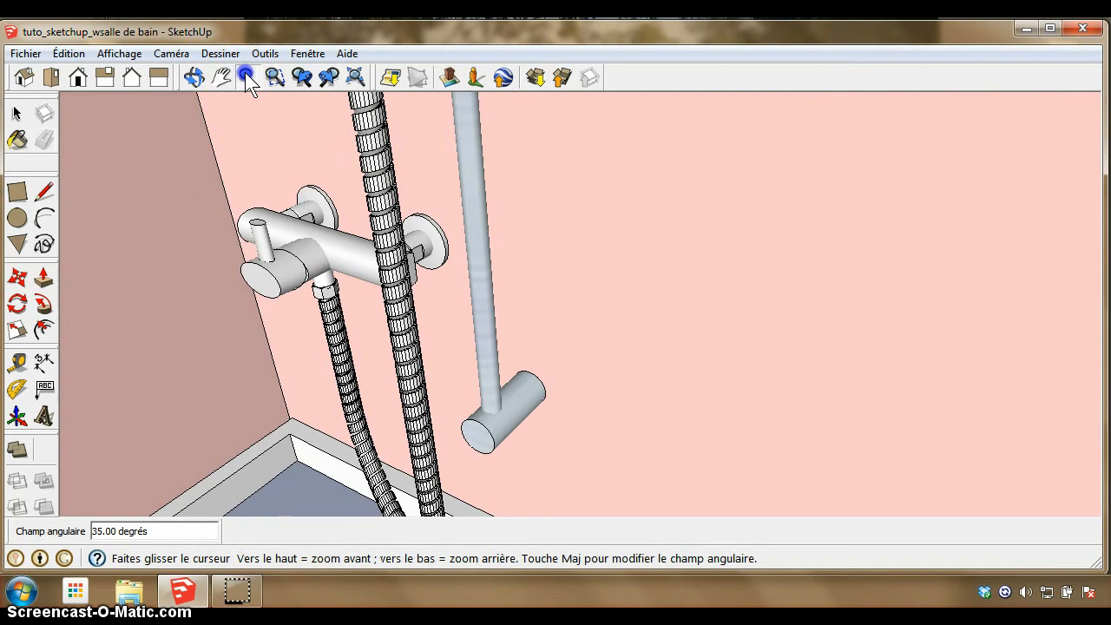
pyautogui.moveTo(354, 210); pyautogui.dragTo(365, 426)
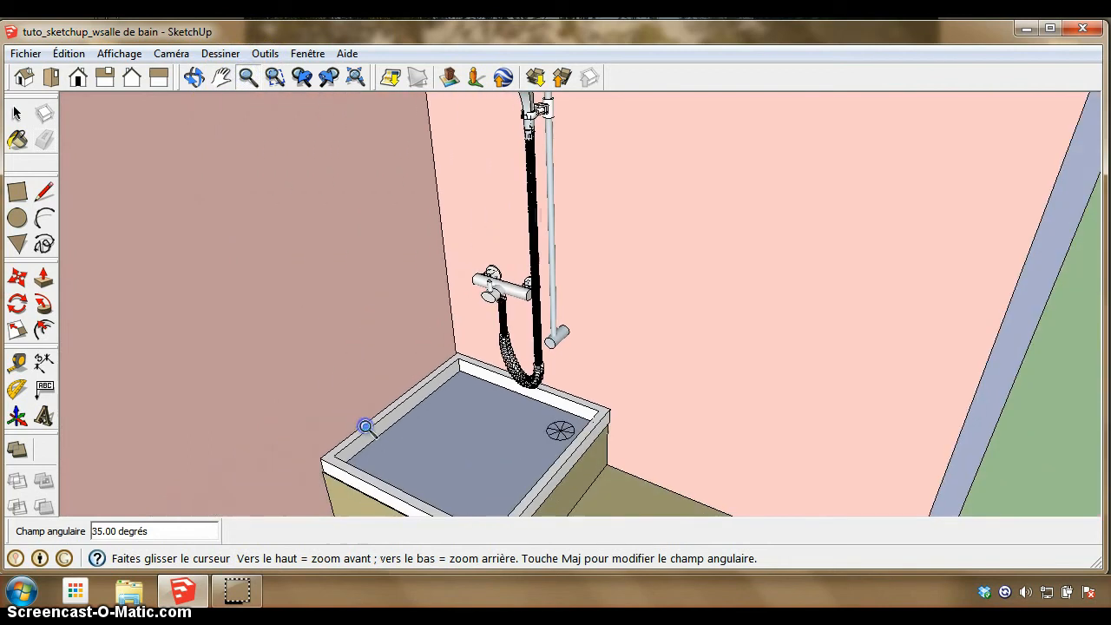
pyautogui.moveTo(427, 210); pyautogui.dragTo(424, 292)
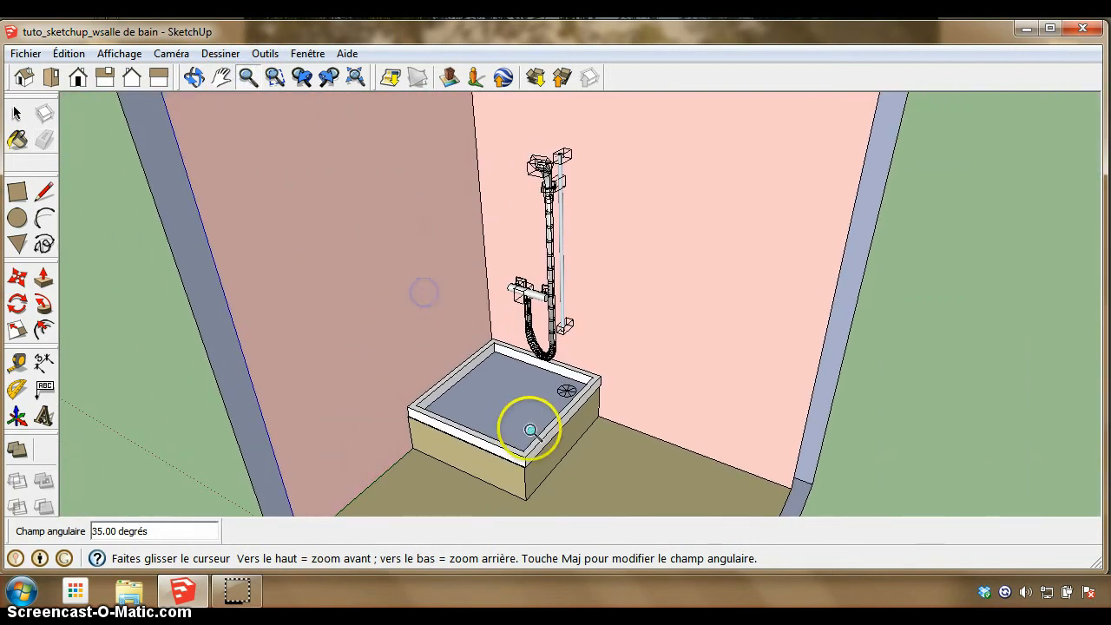